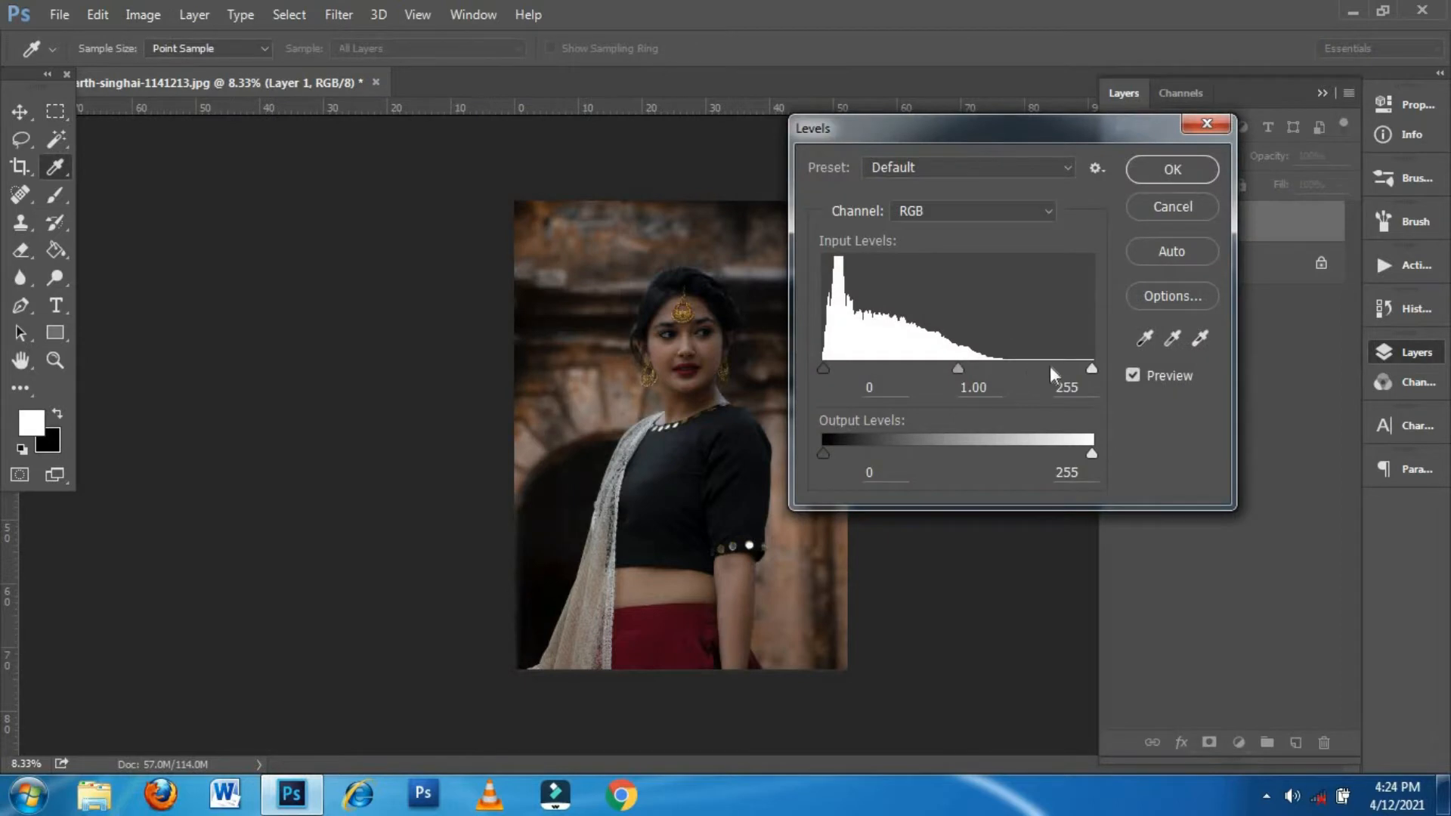
Step: Brighten Layer 1 with two Levels adjustments that pull in the RGB highlights, setting the second one's white input level to 242
drag(1091, 368, 1000, 371)
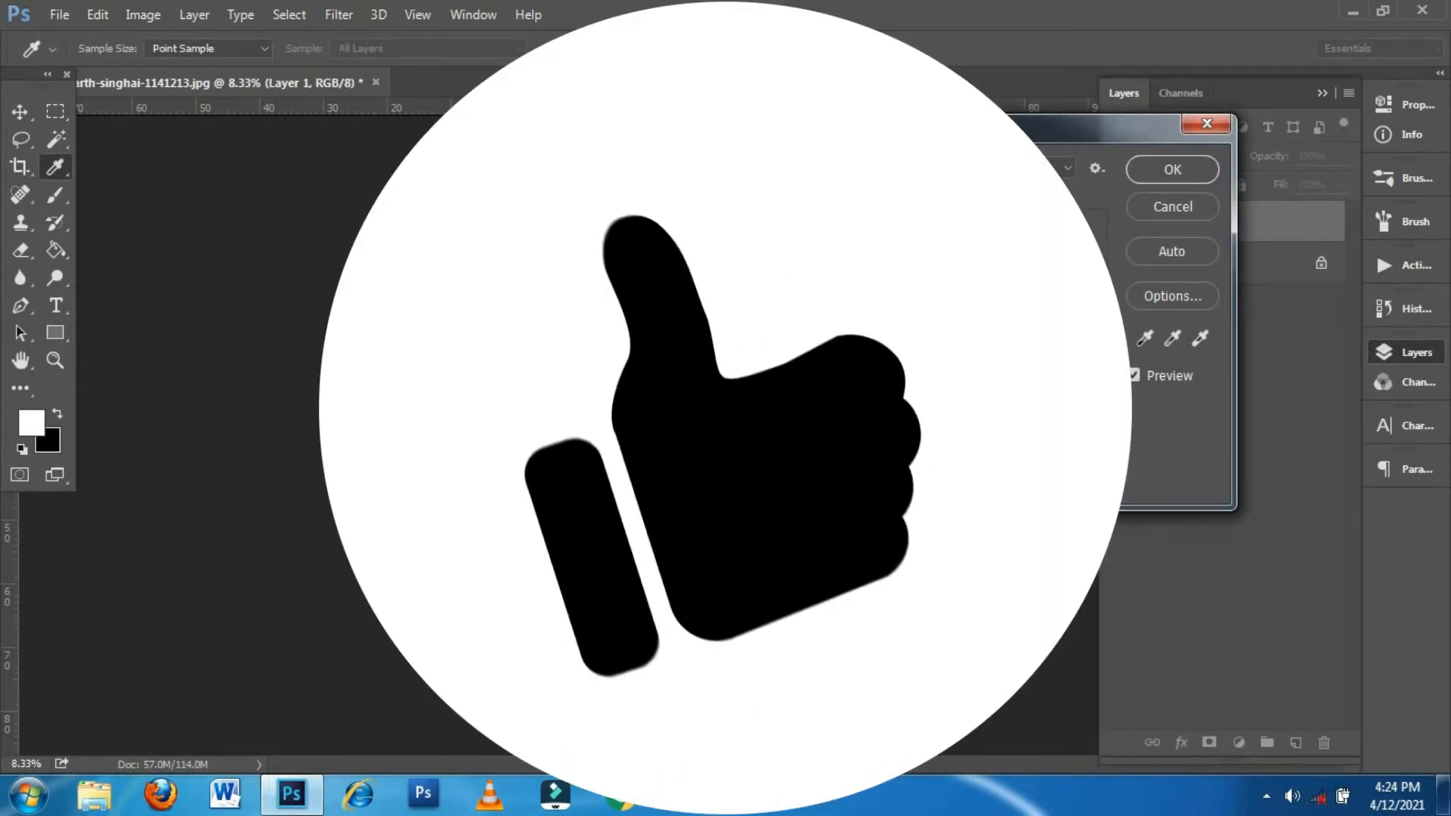
click(1171, 169)
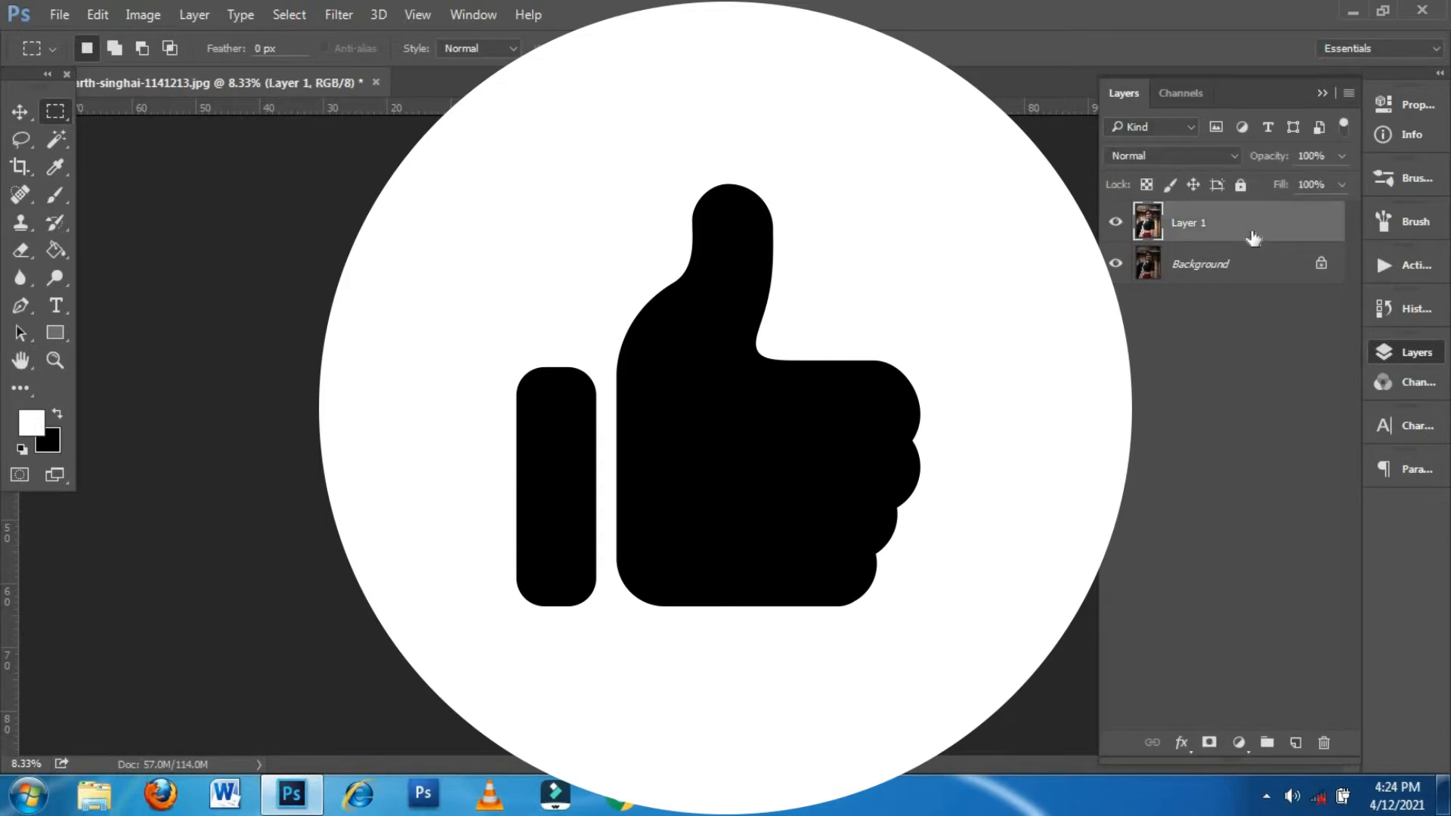
key(ctrl+l)
click(1079, 368)
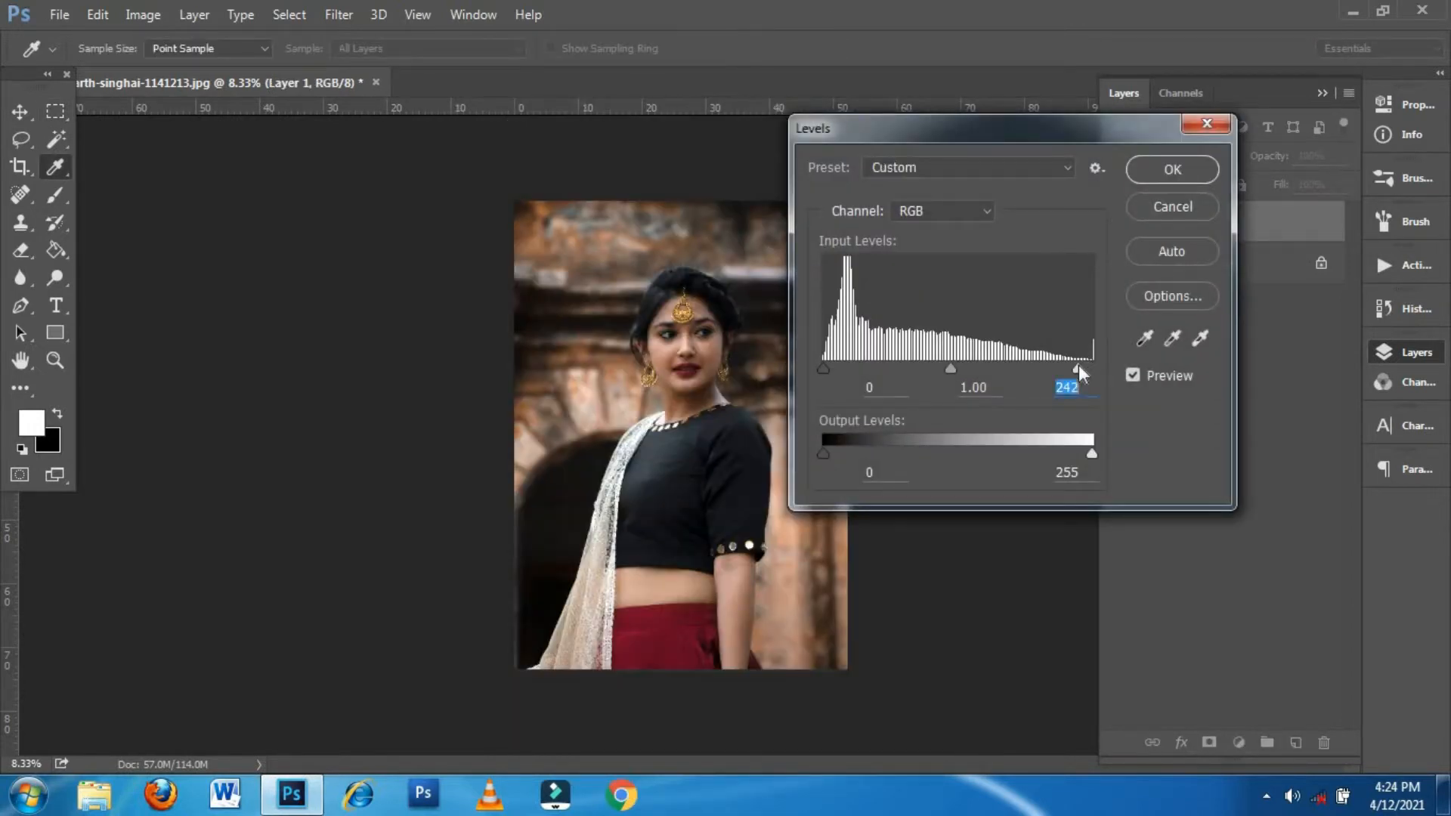
key(Return)
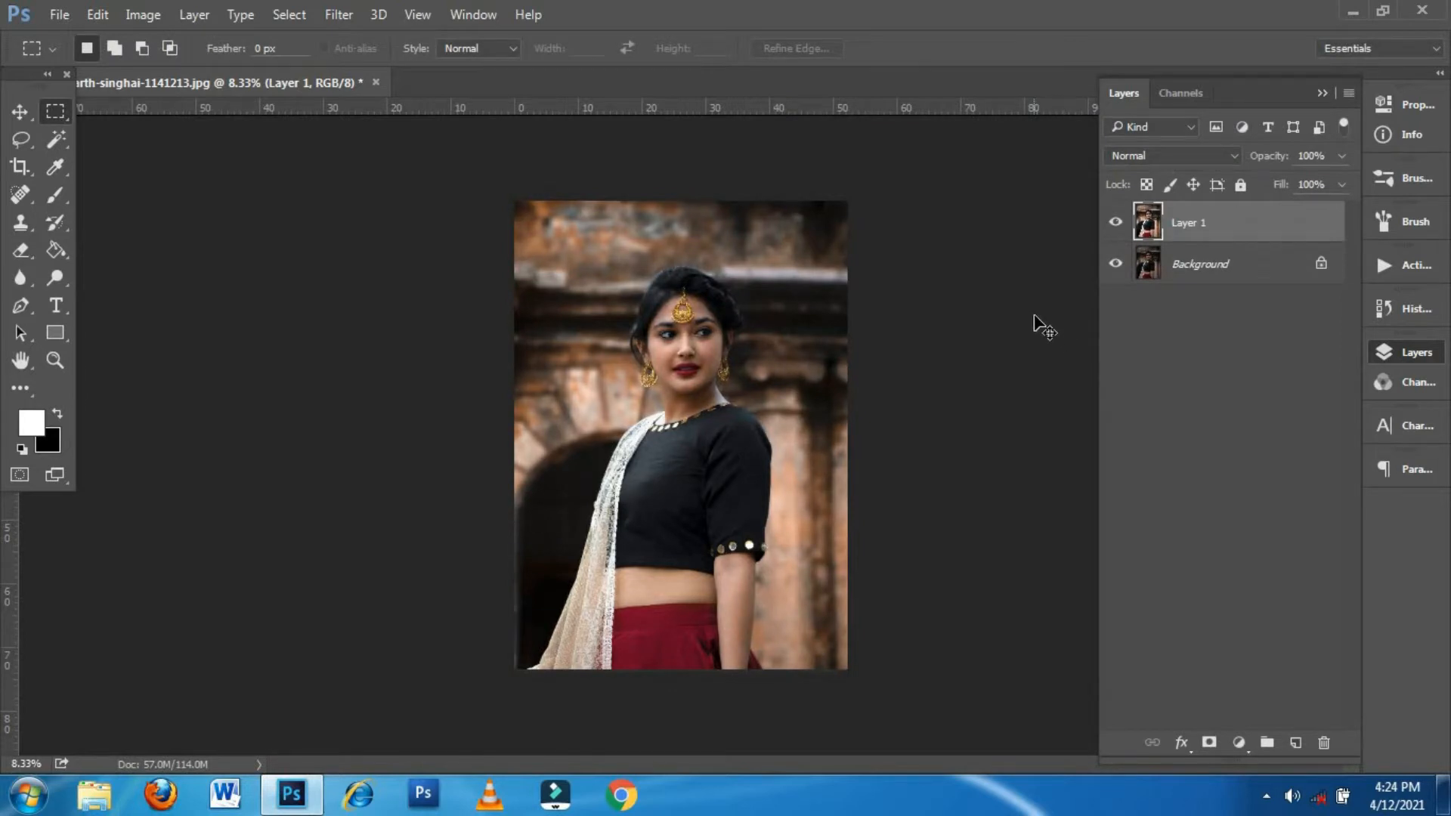
Step: Add a Hue/Saturation adjustment layer above Layer 1, leaving its sliders at the defaults
click(1239, 742)
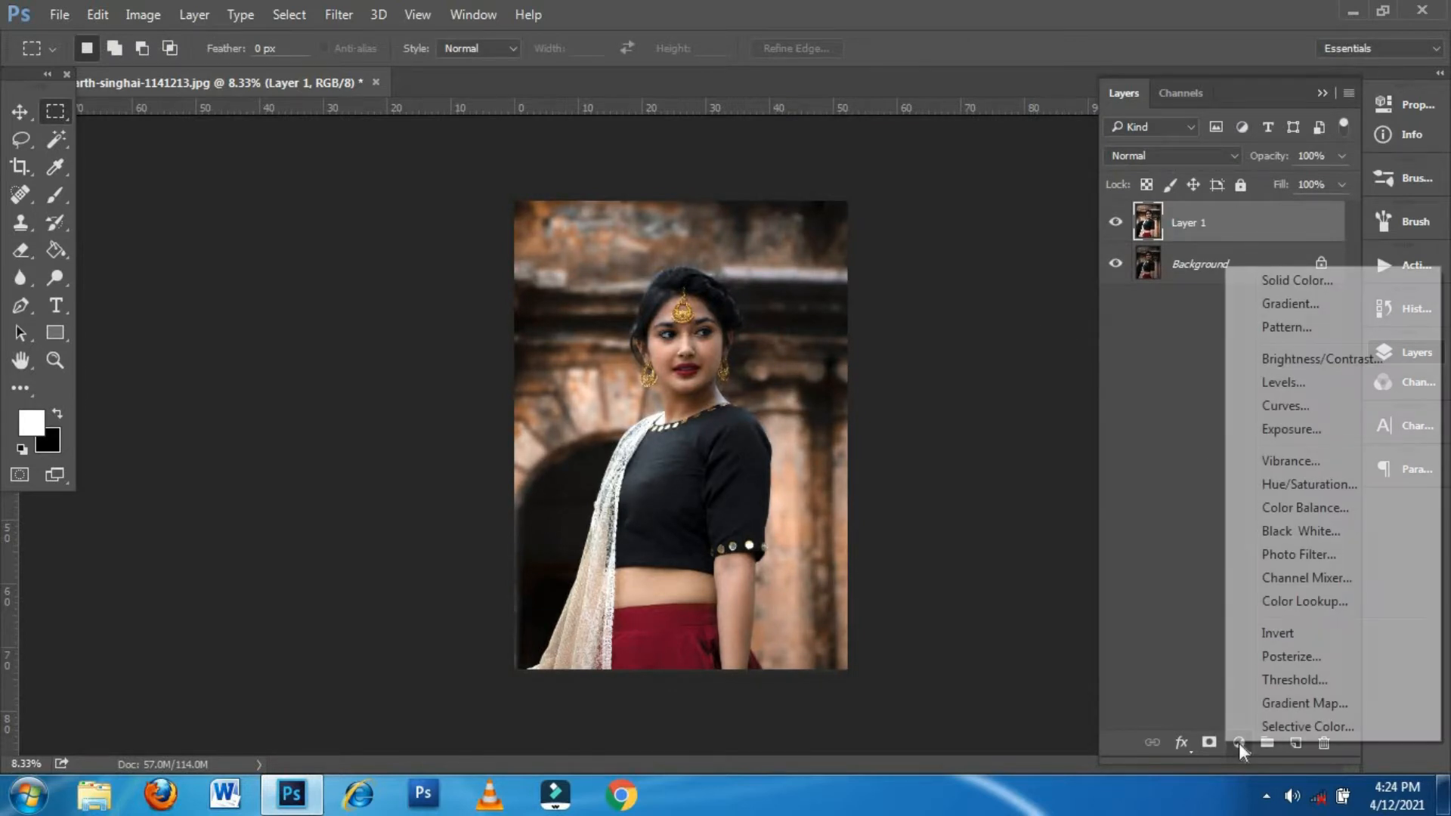
click(1296, 482)
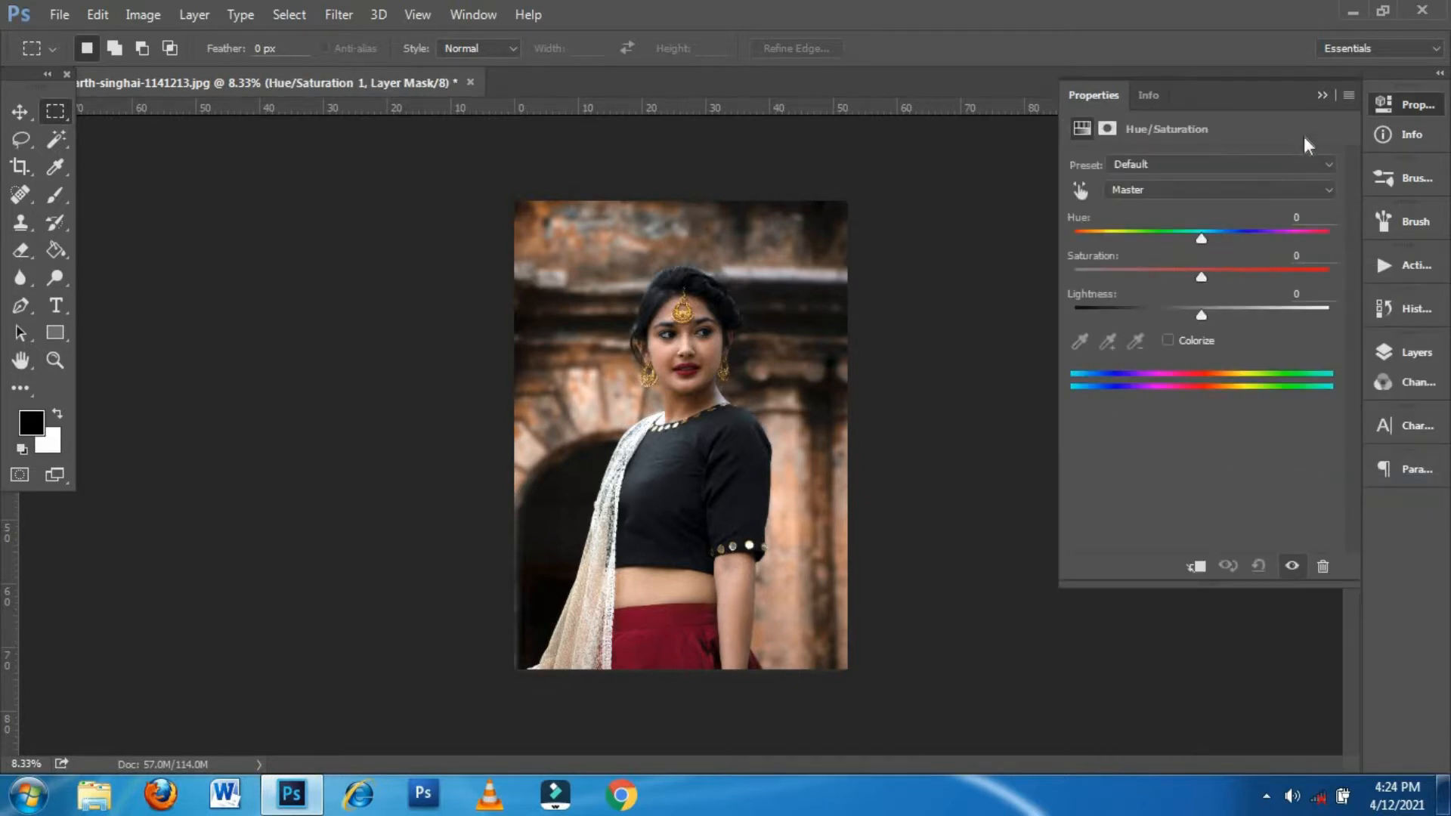
click(1322, 95)
click(1415, 355)
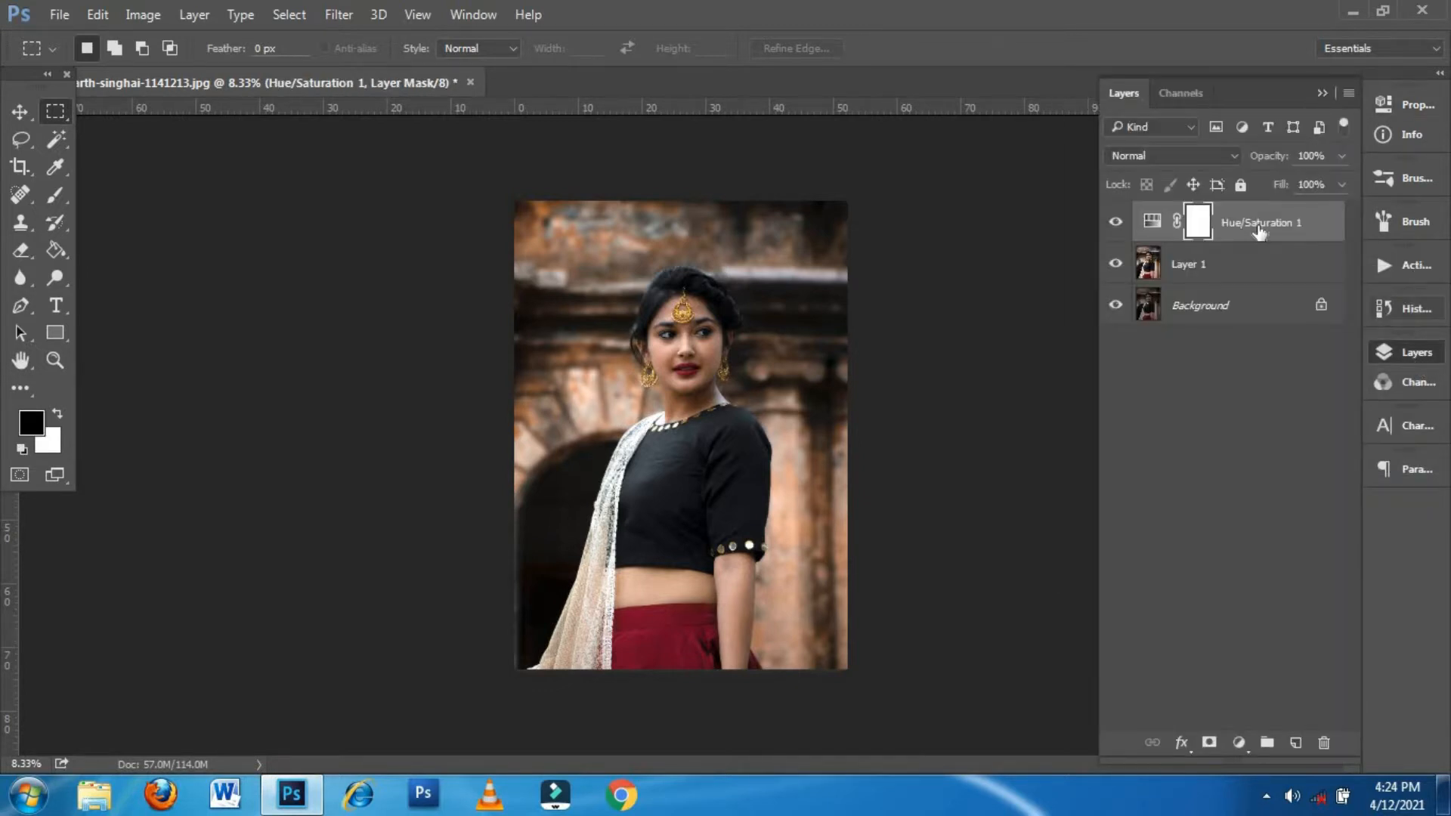
Step: Set the Hue/Saturation adjustment layer's blend mode to Color Burn and its fill to 2%
click(1158, 155)
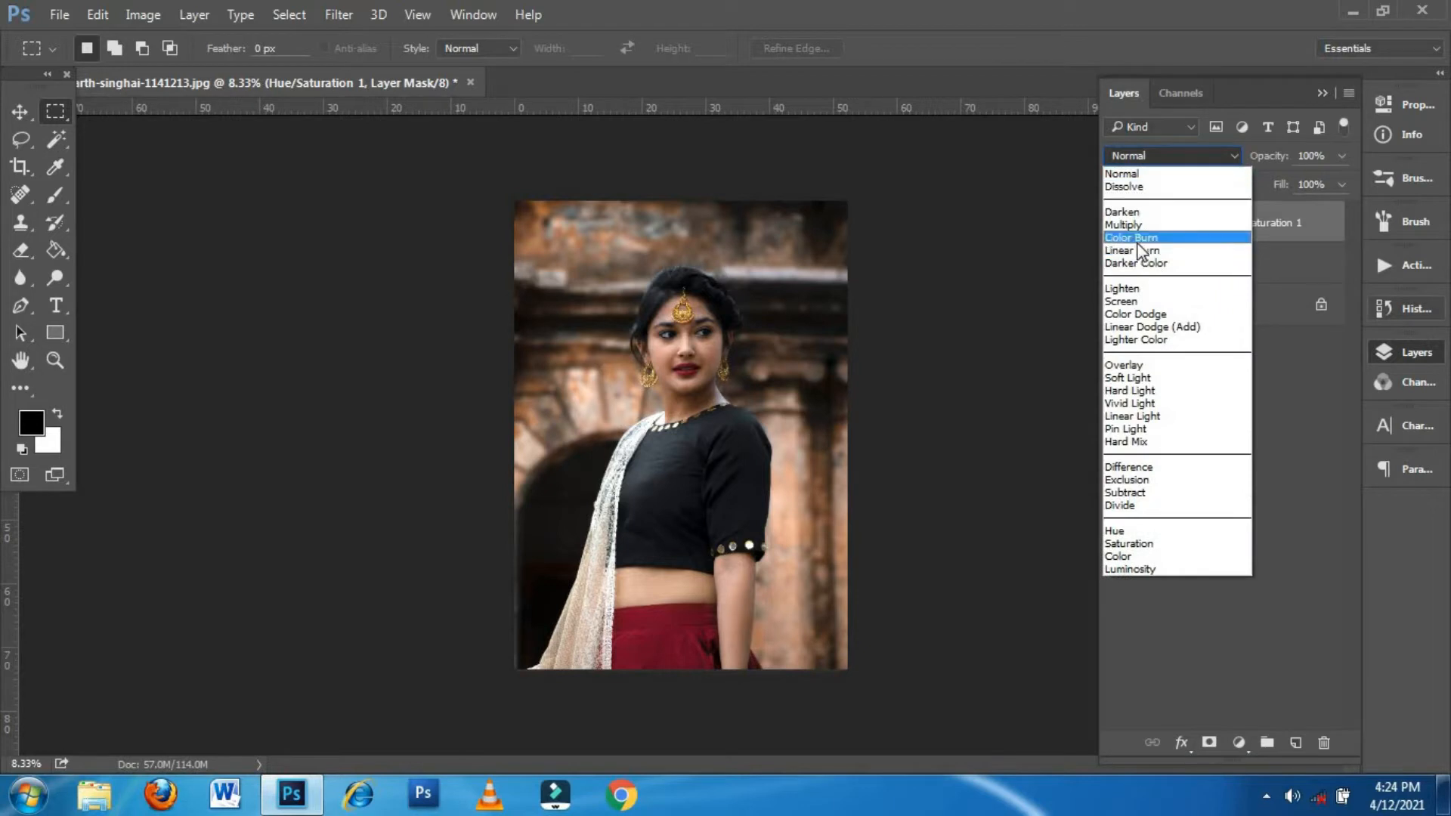
click(1132, 237)
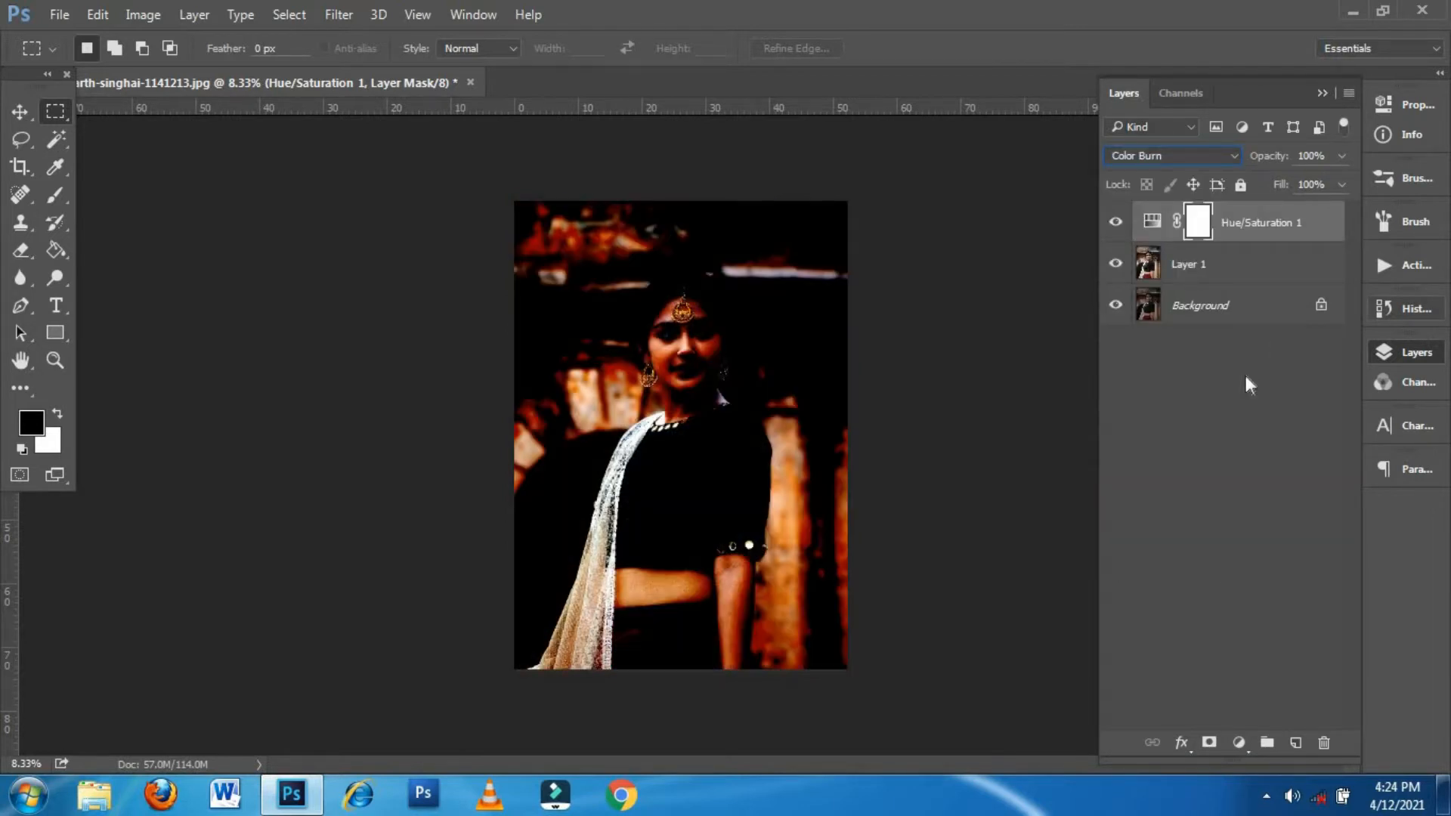
click(1322, 184)
text(2)
key(Return)
click(1244, 411)
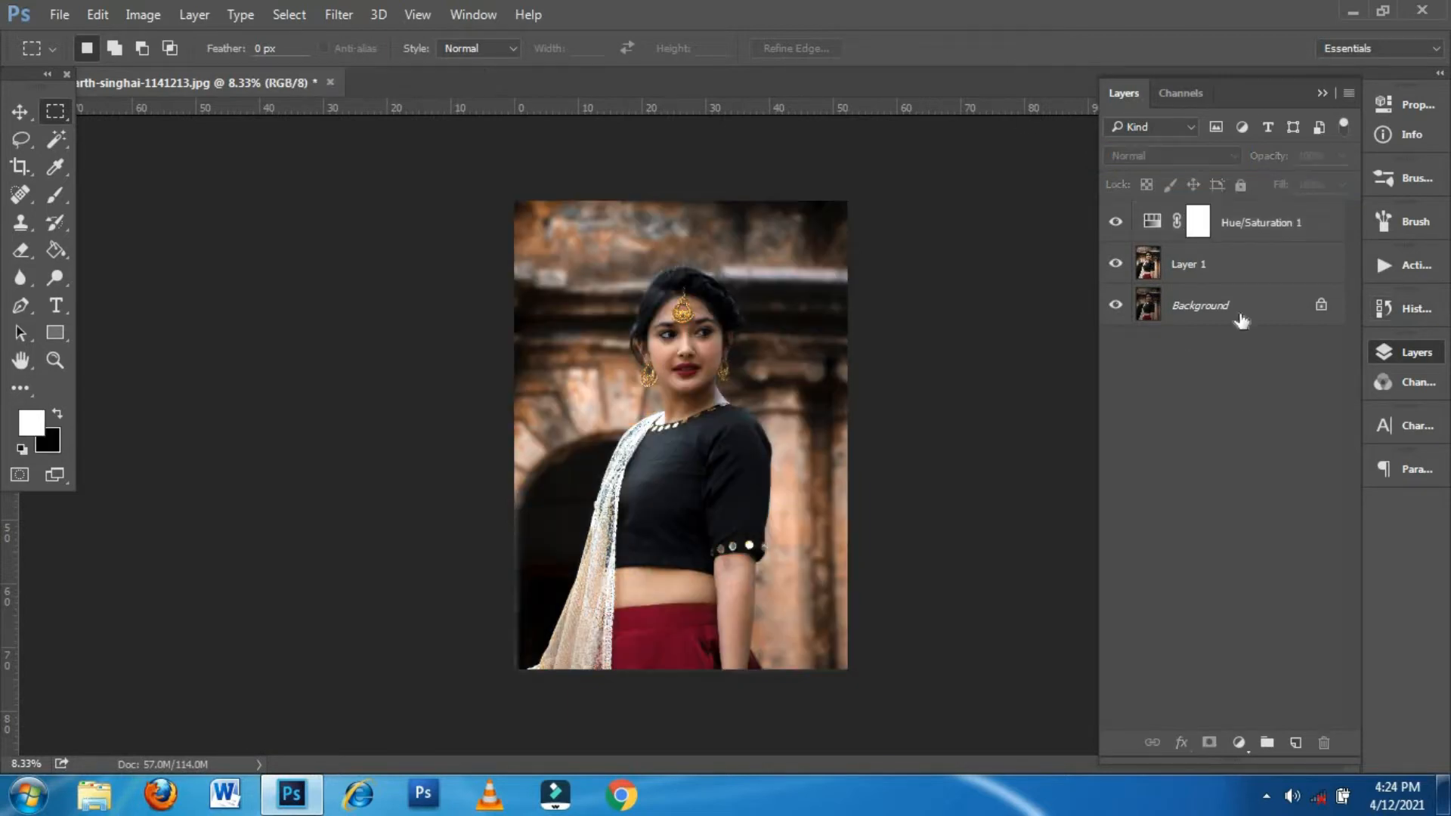
click(1253, 268)
click(1271, 230)
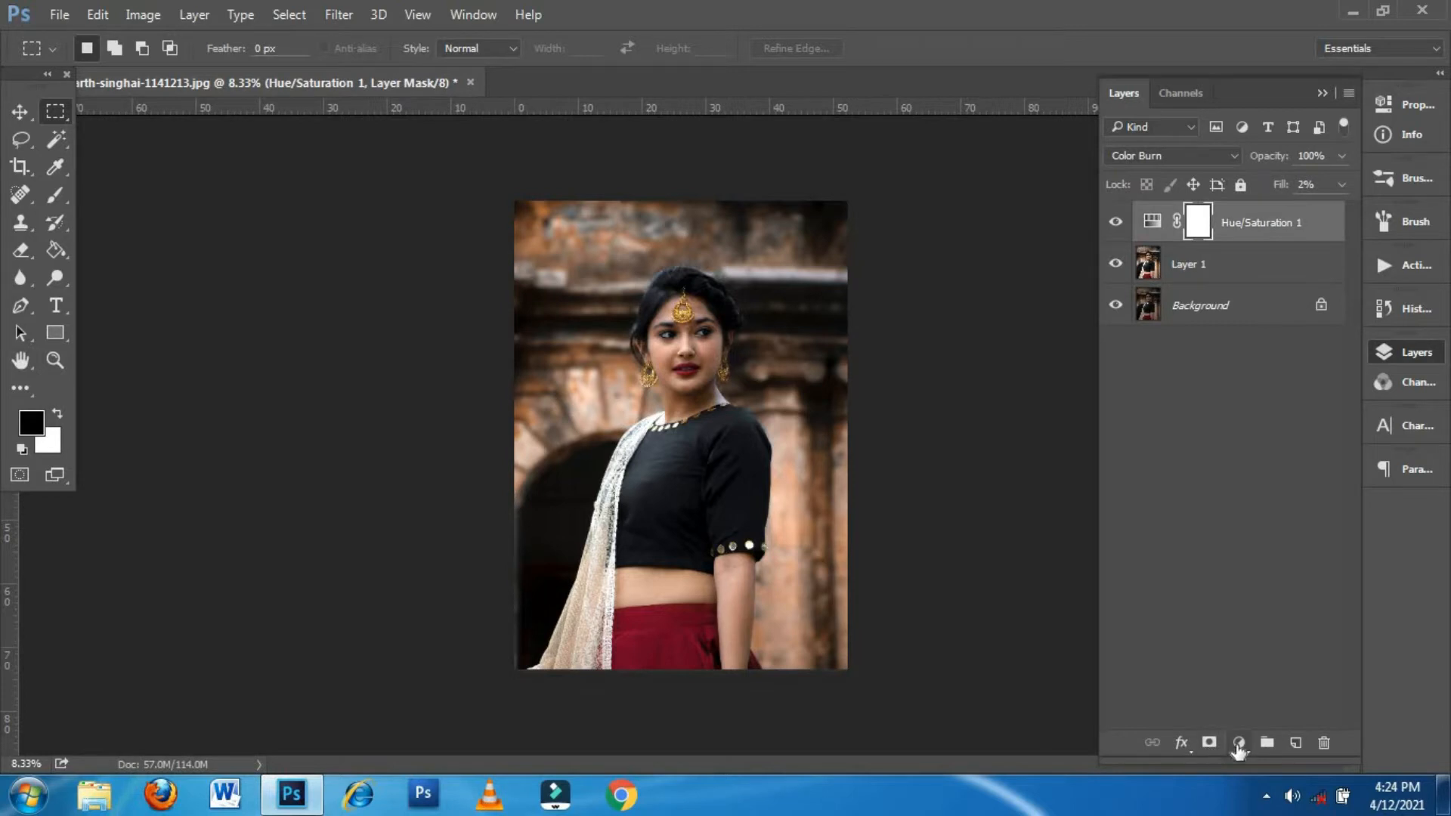
Step: Add a second Hue/Saturation adjustment layer on top and set its blend mode to Color Dodge
click(1239, 743)
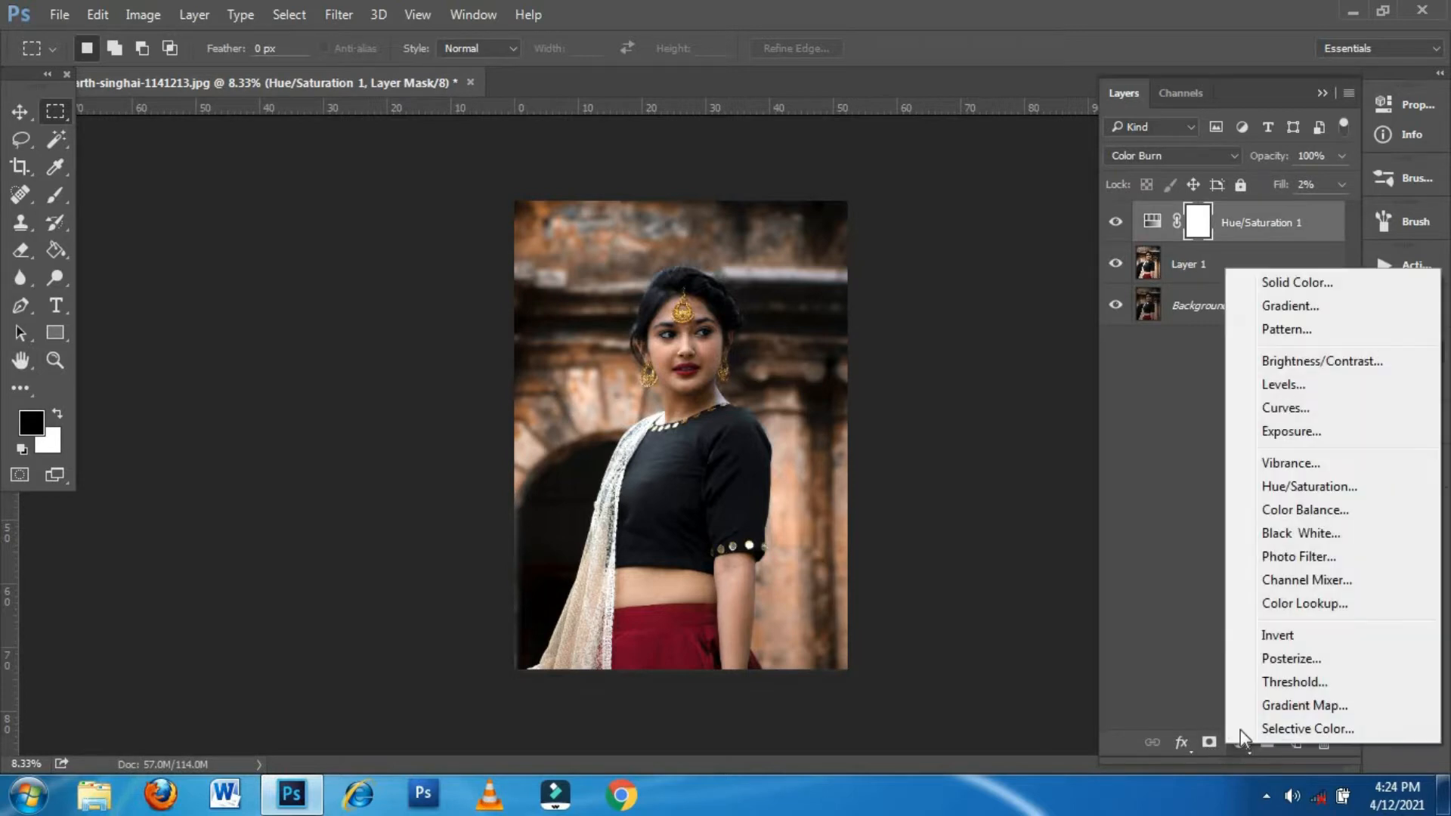
click(1298, 491)
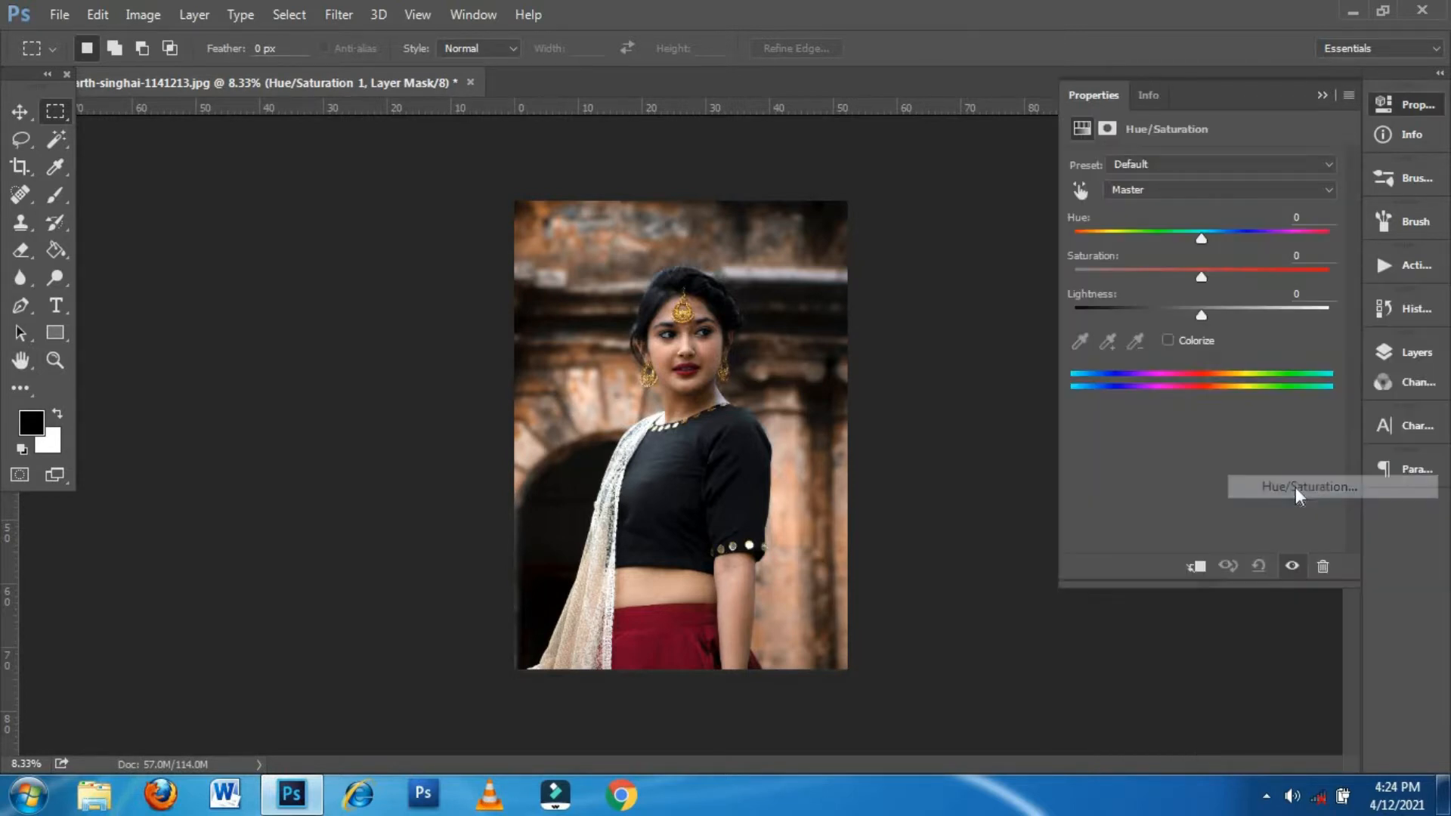
click(1322, 95)
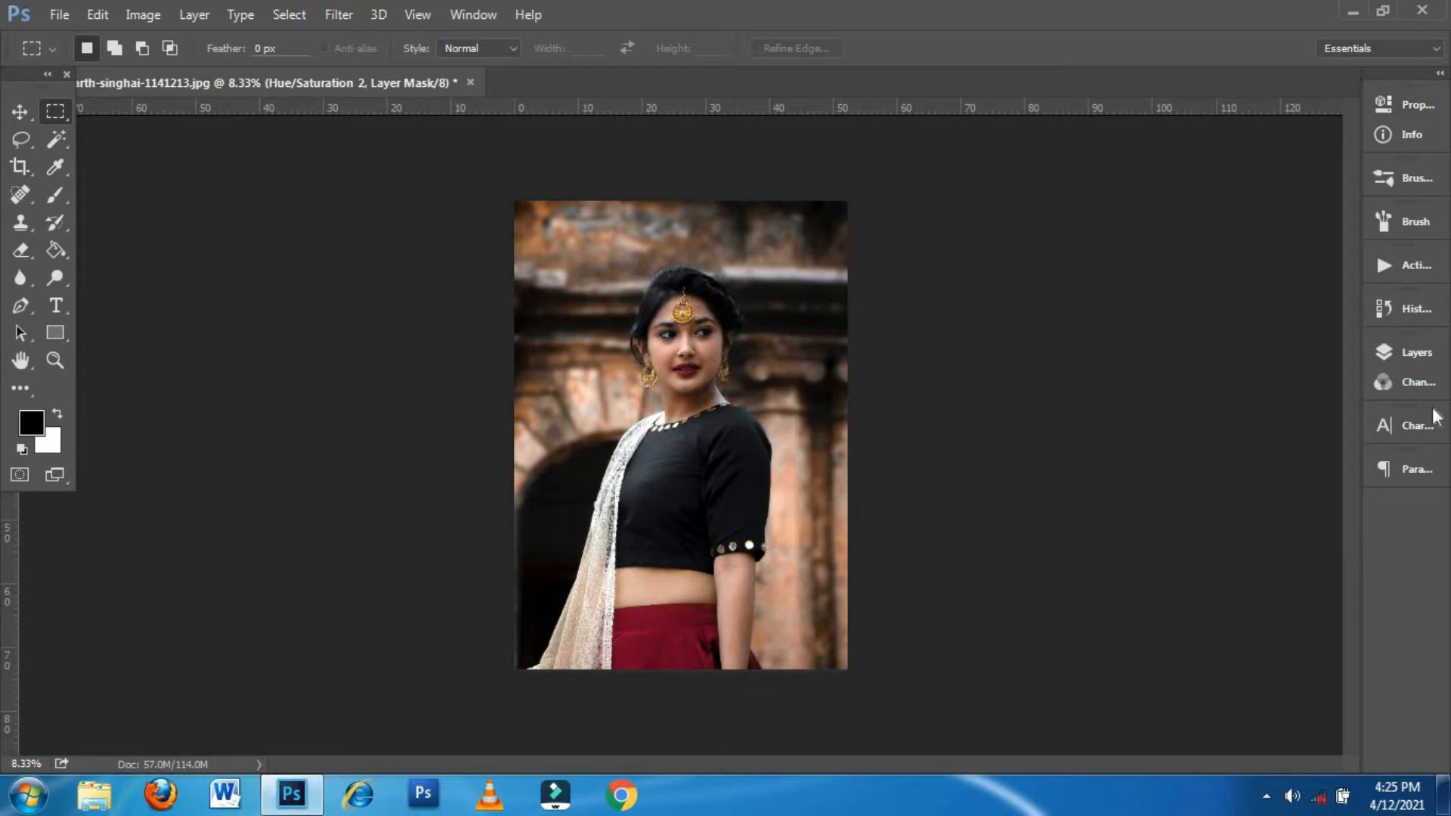
click(1406, 349)
click(1163, 157)
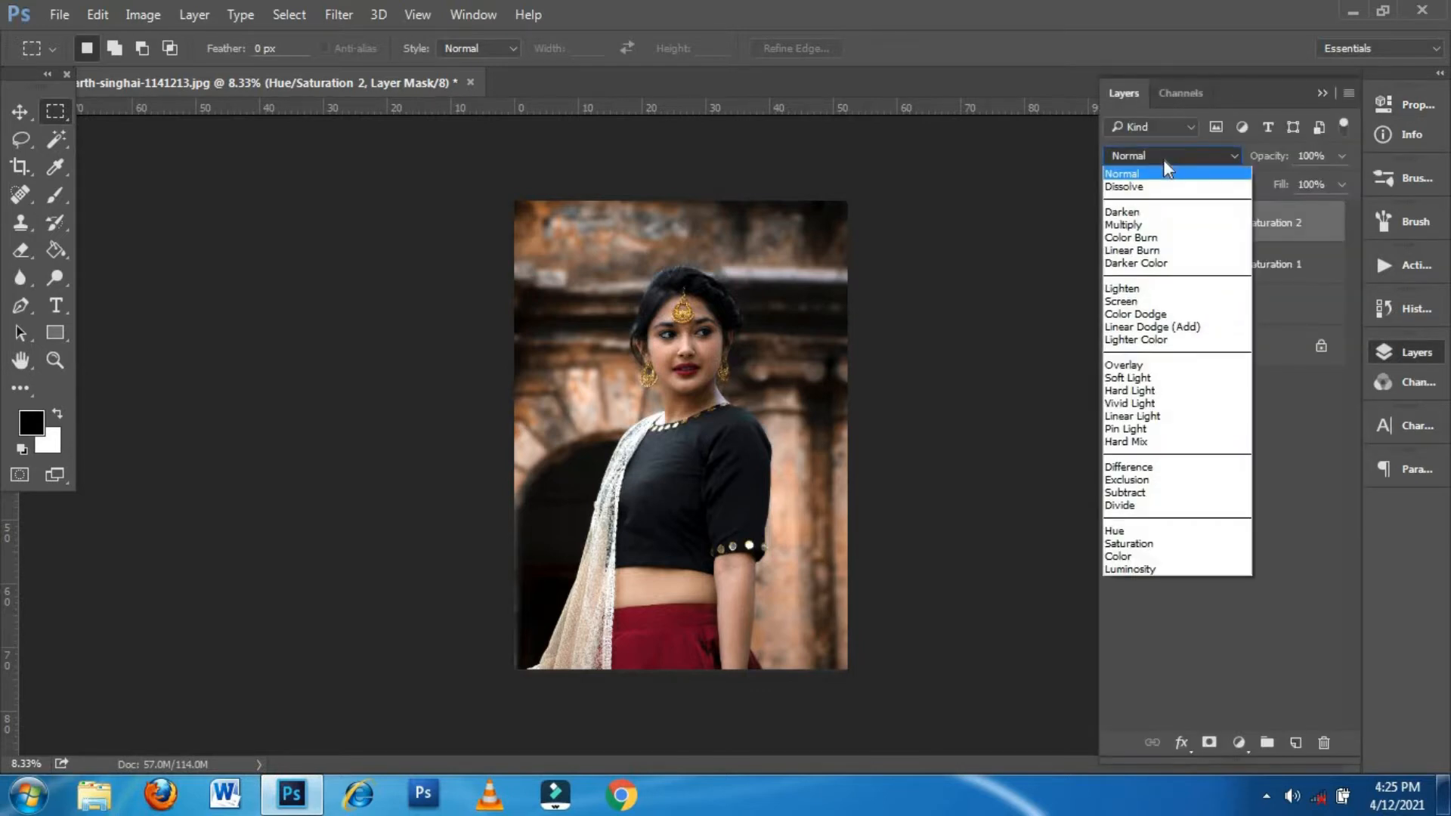
click(1155, 314)
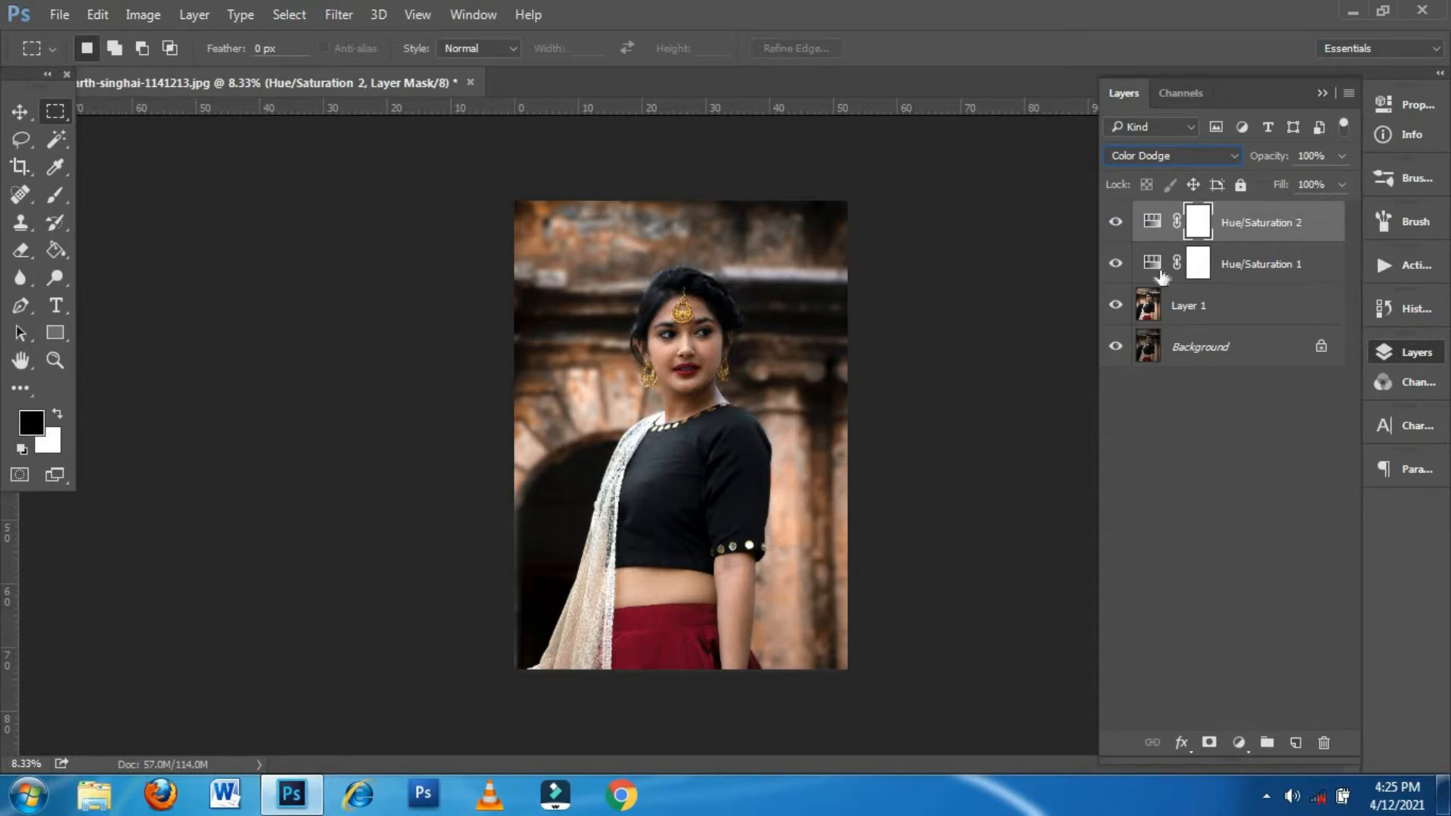
Step: Reduce the fill of the Color Dodge Hue/Saturation layer to 11%
right_click(1271, 220)
click(1325, 441)
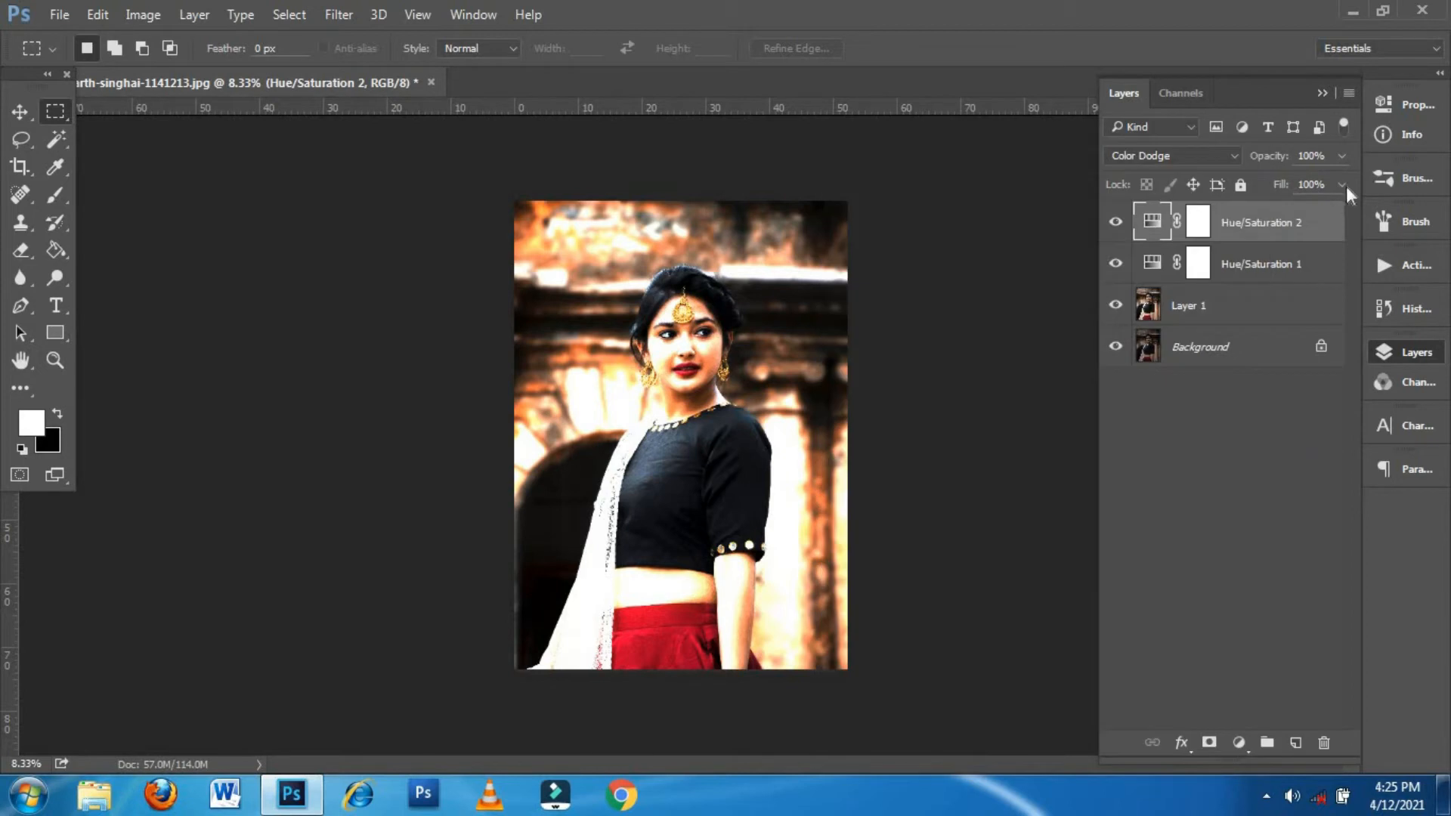
click(1342, 184)
click(1258, 211)
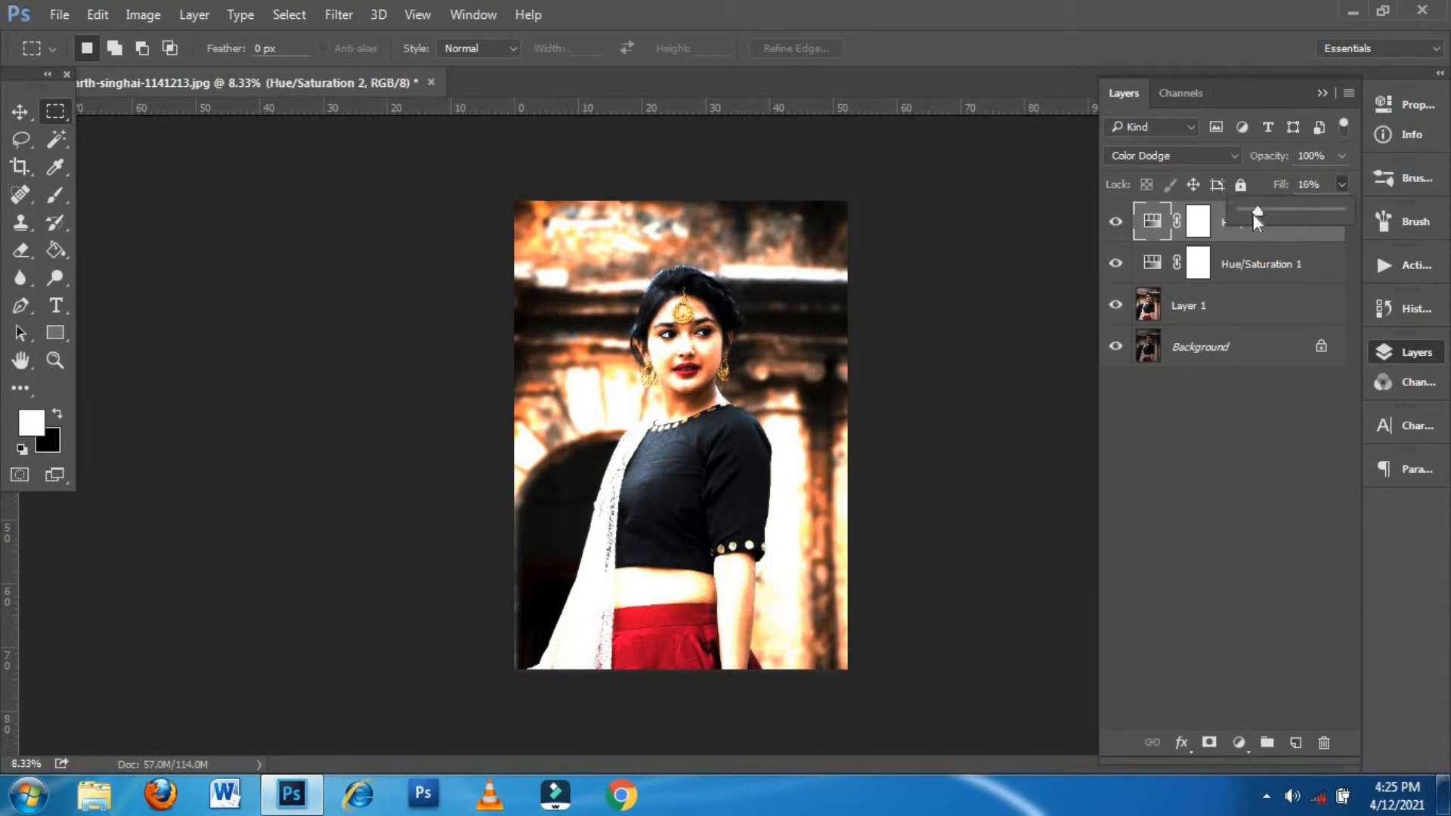
click(1296, 511)
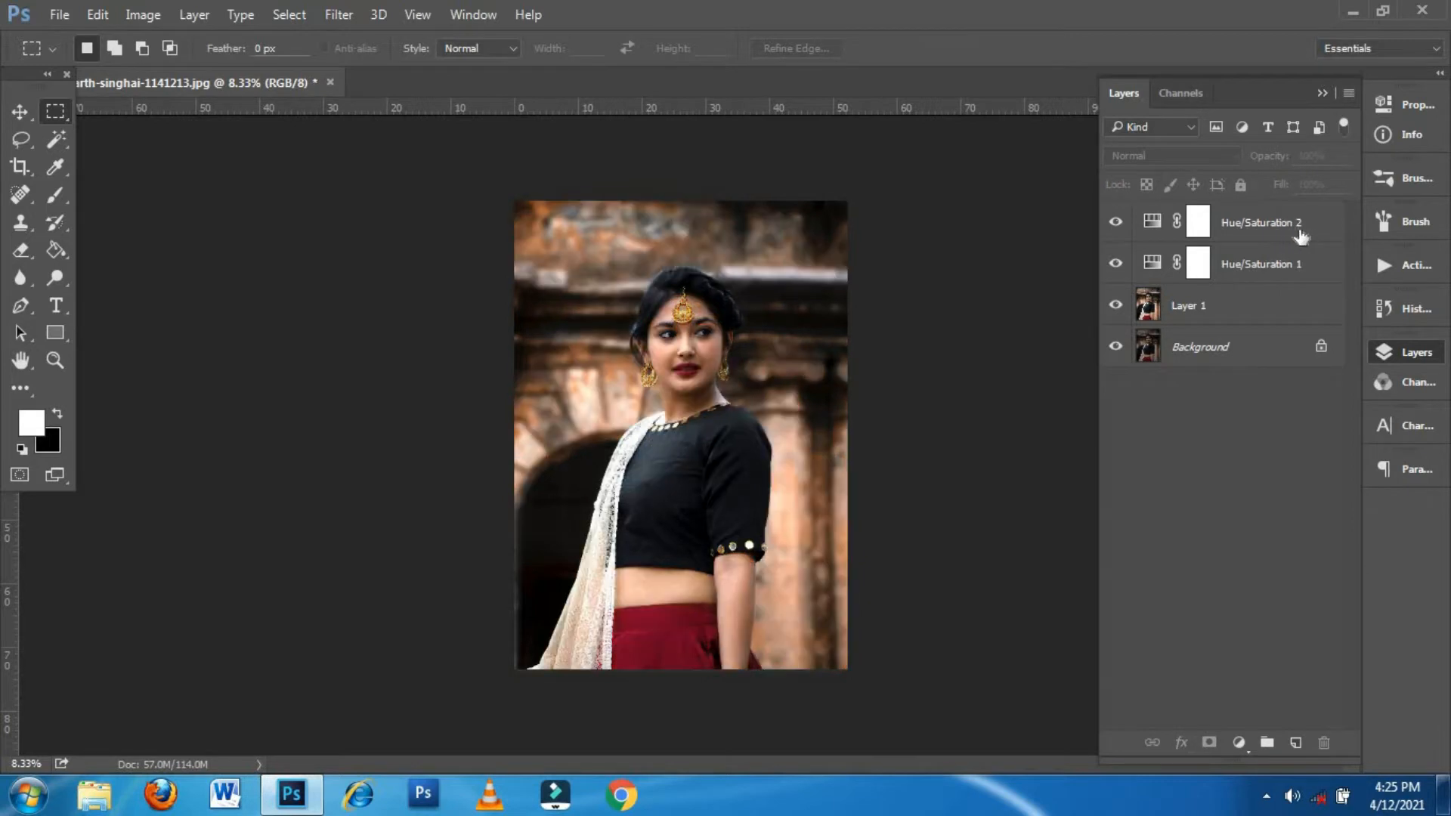
Step: Hide and show the Hue/Saturation 2 layer to compare the photo with and without it
click(1148, 238)
click(1116, 223)
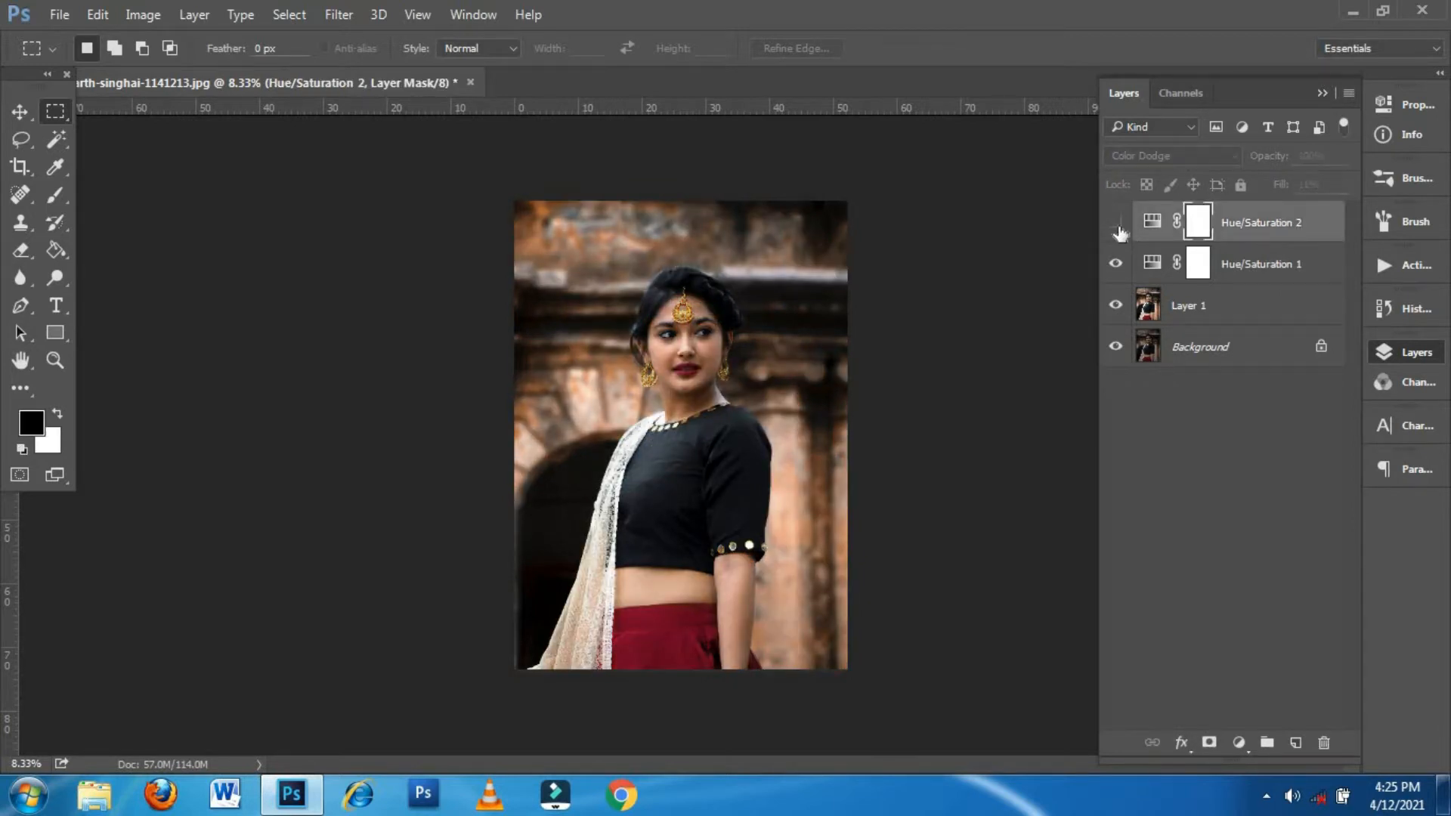
click(1117, 225)
click(1234, 486)
key(x)
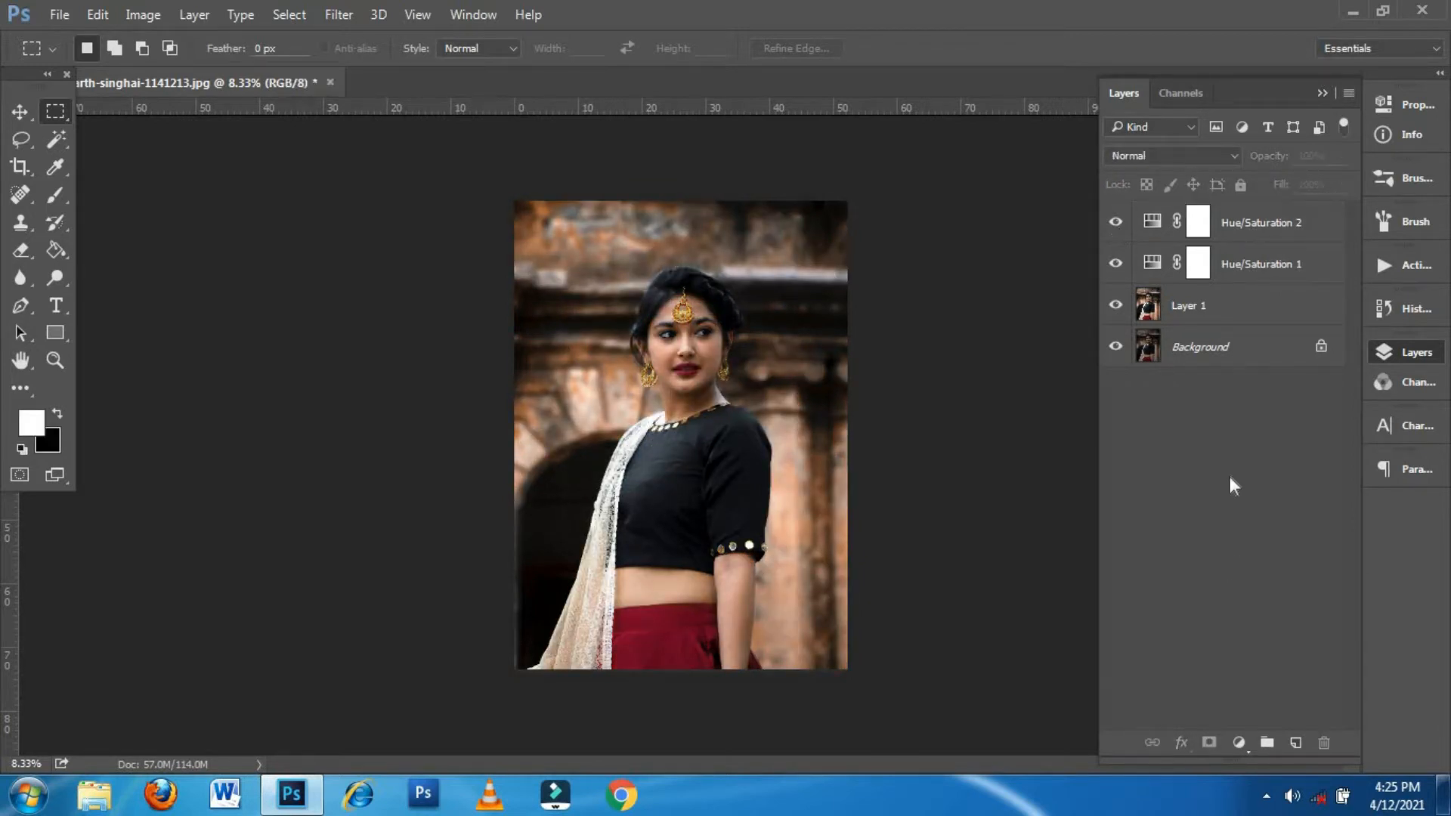
click(1273, 232)
key(x)
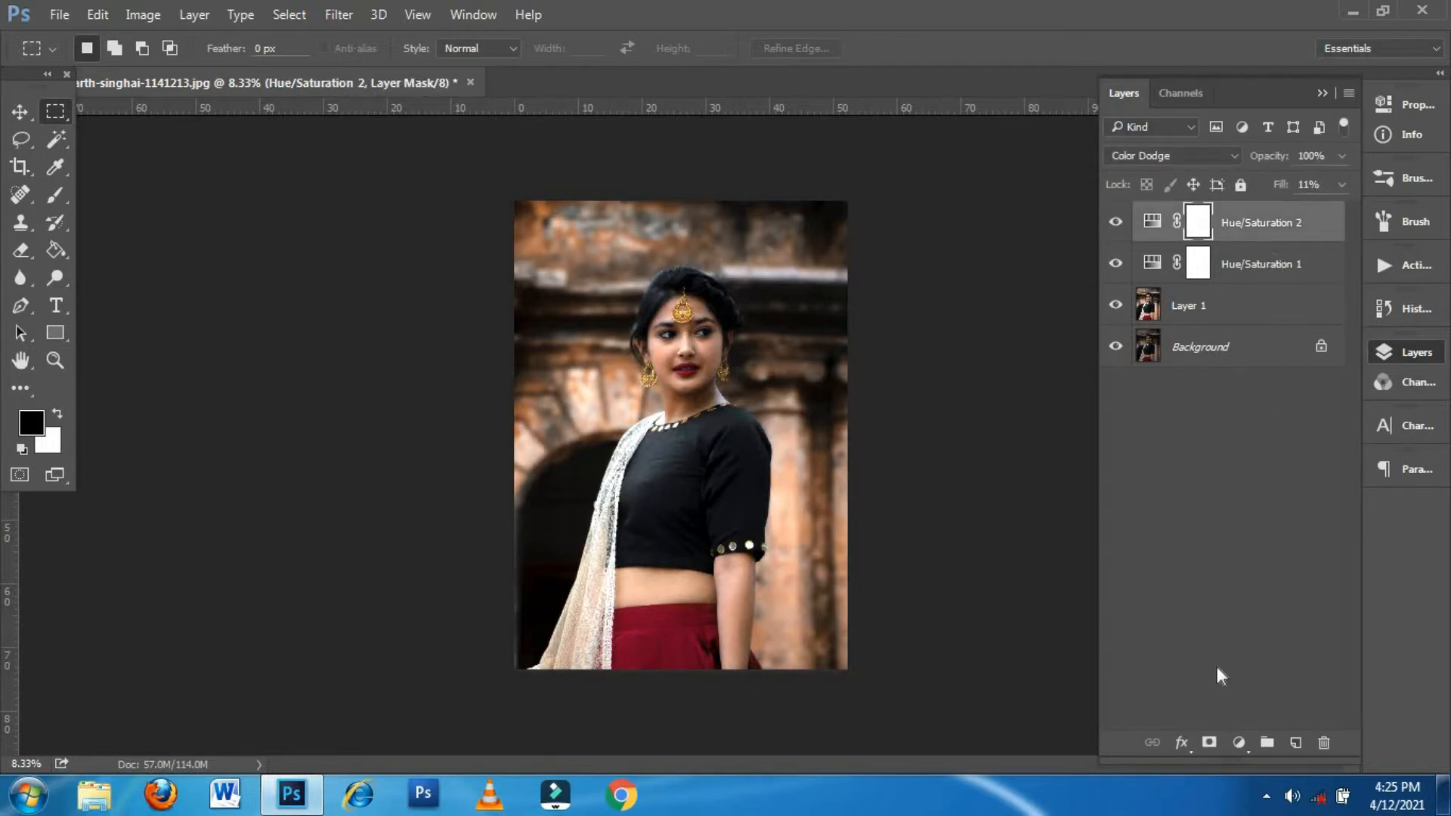
Step: Raise the Master saturation of the Hue/Saturation 2 adjustment layer to +8
click(1241, 742)
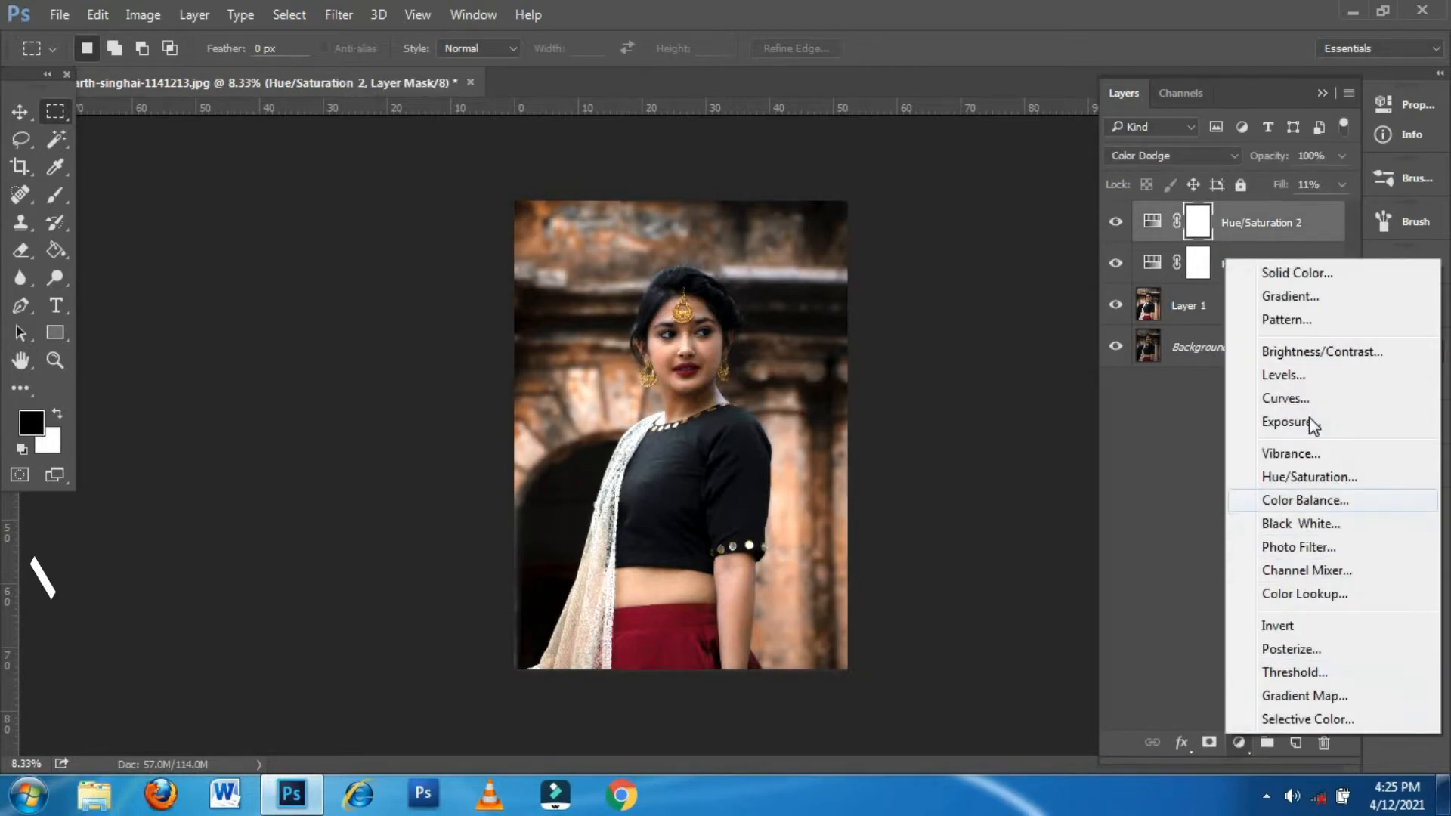
click(1163, 452)
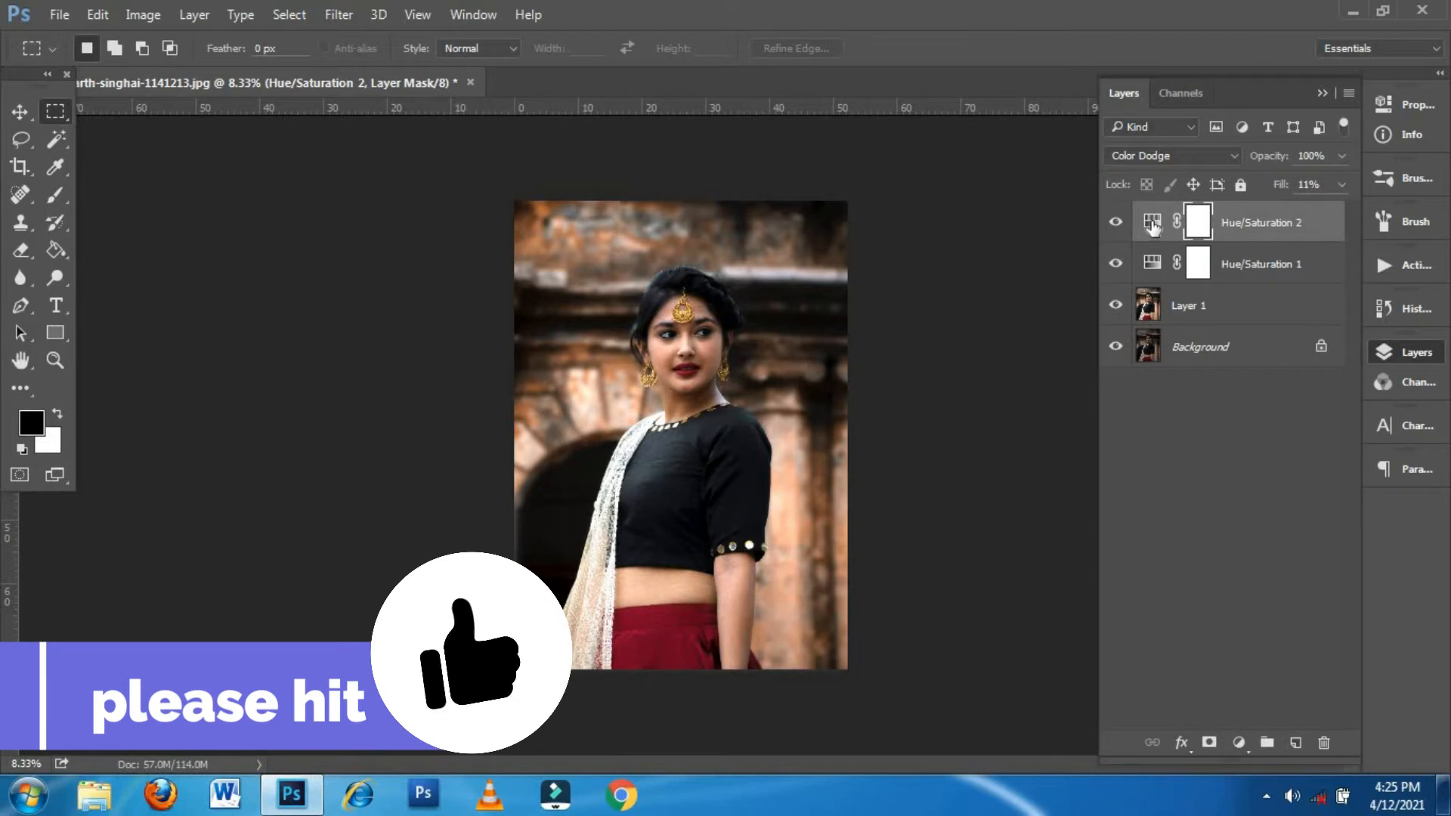
double_click(1152, 223)
click(1209, 271)
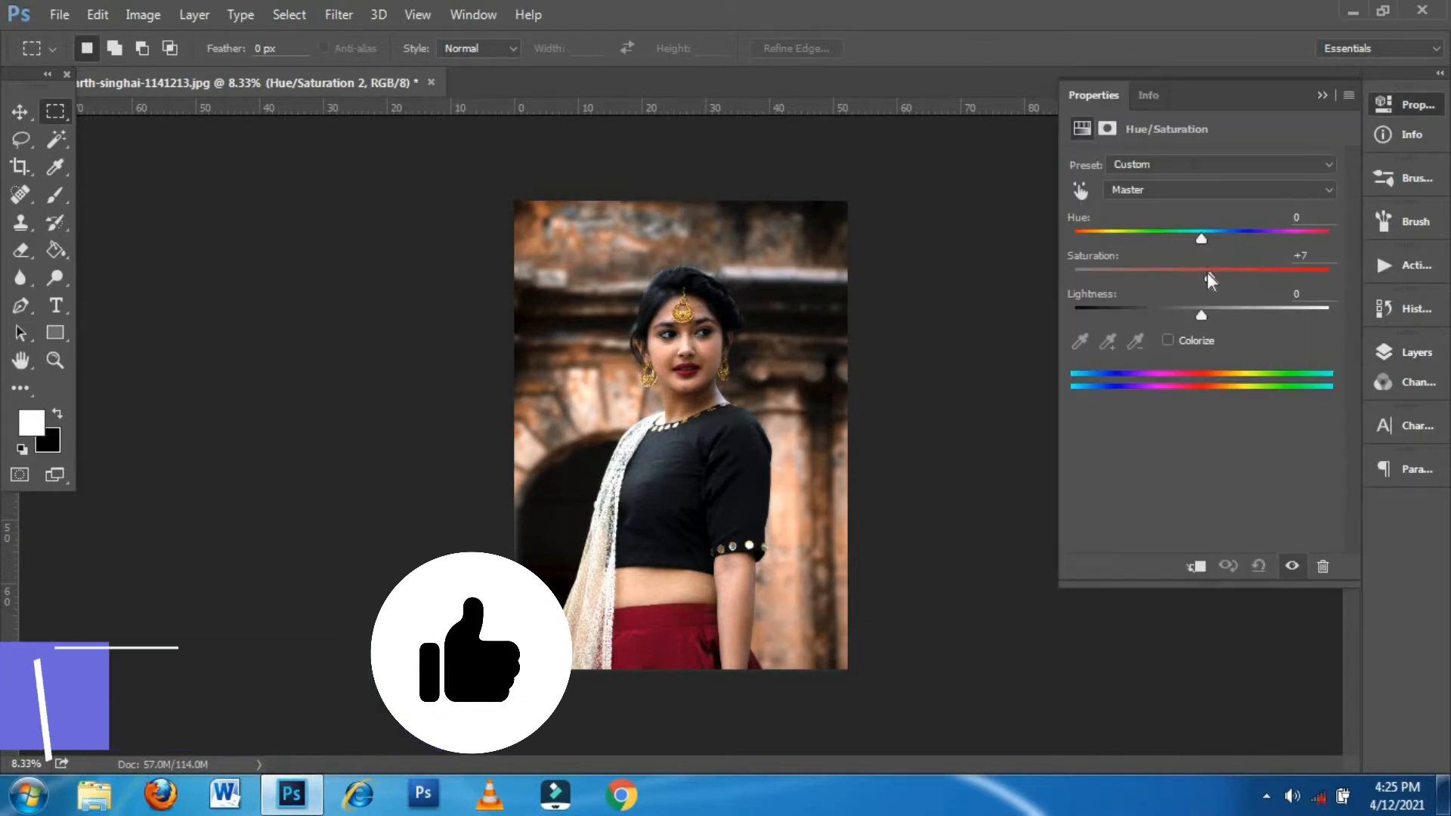
drag(1210, 272, 1212, 275)
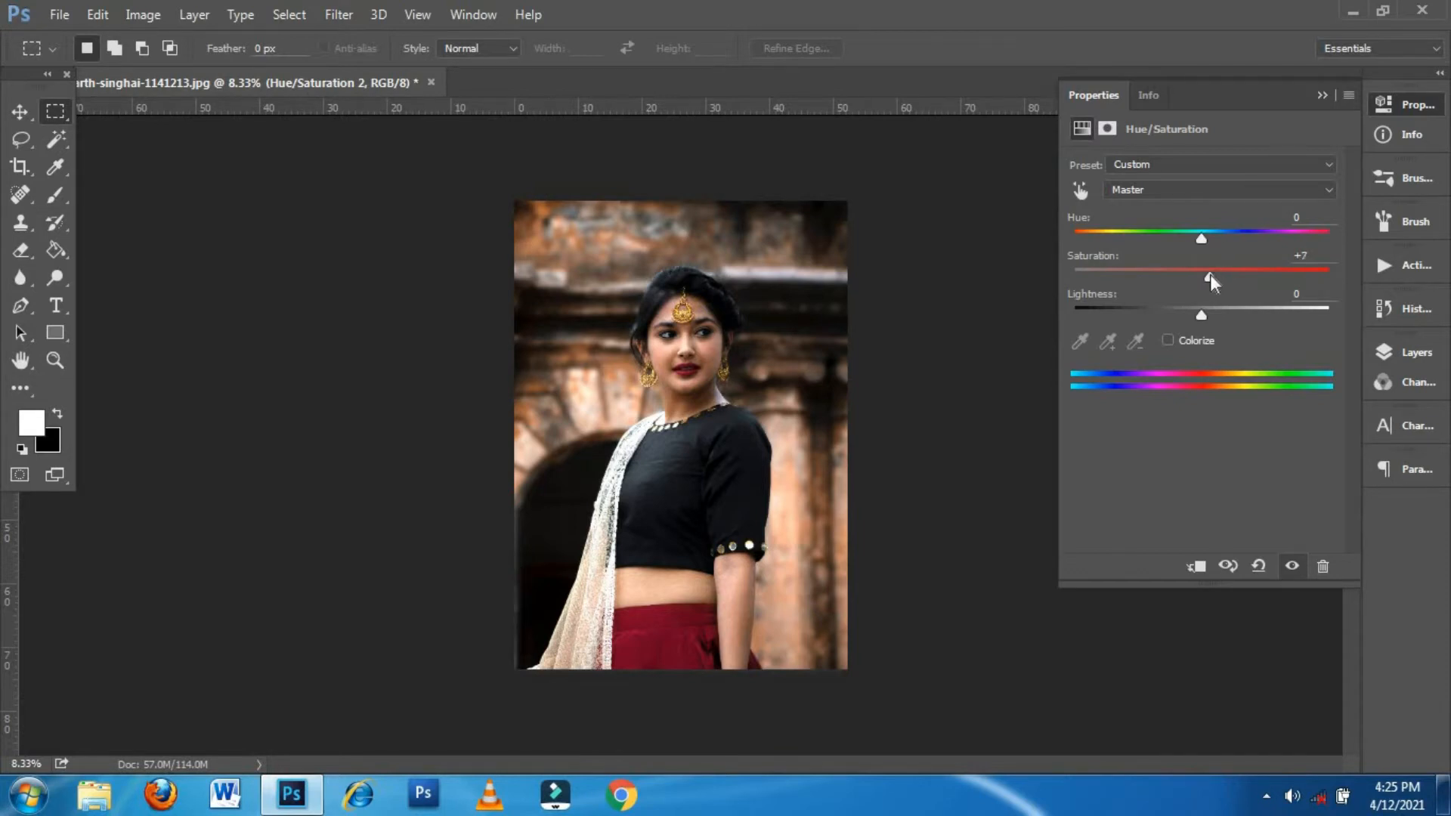
click(1324, 96)
Step: Examine the woman's face up close with the Hue/Saturation 2 layer hidden and shown, and return to the wider view
scroll(705, 294, up, 5)
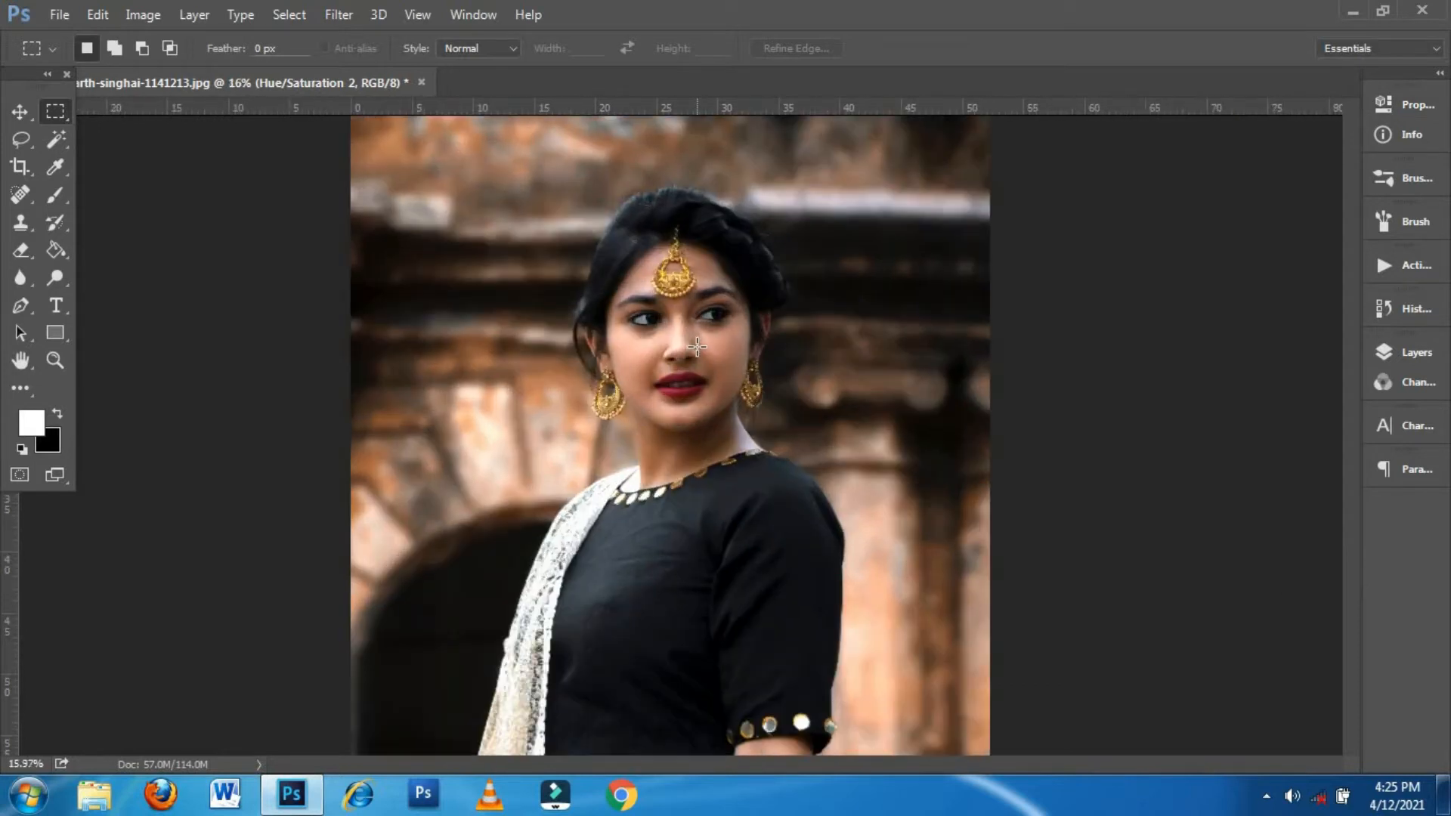
scroll(697, 320, up, 2)
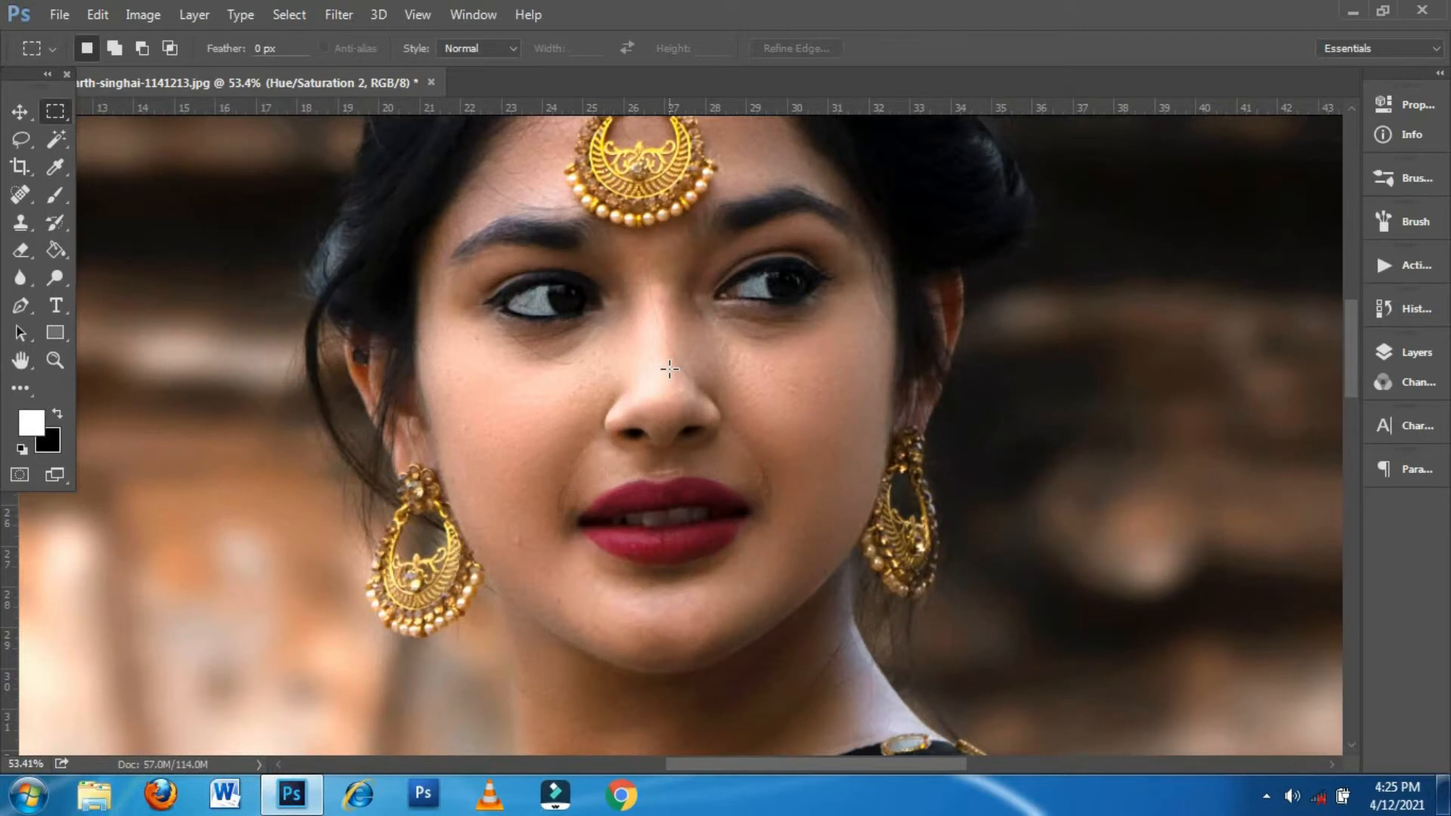
click(1389, 352)
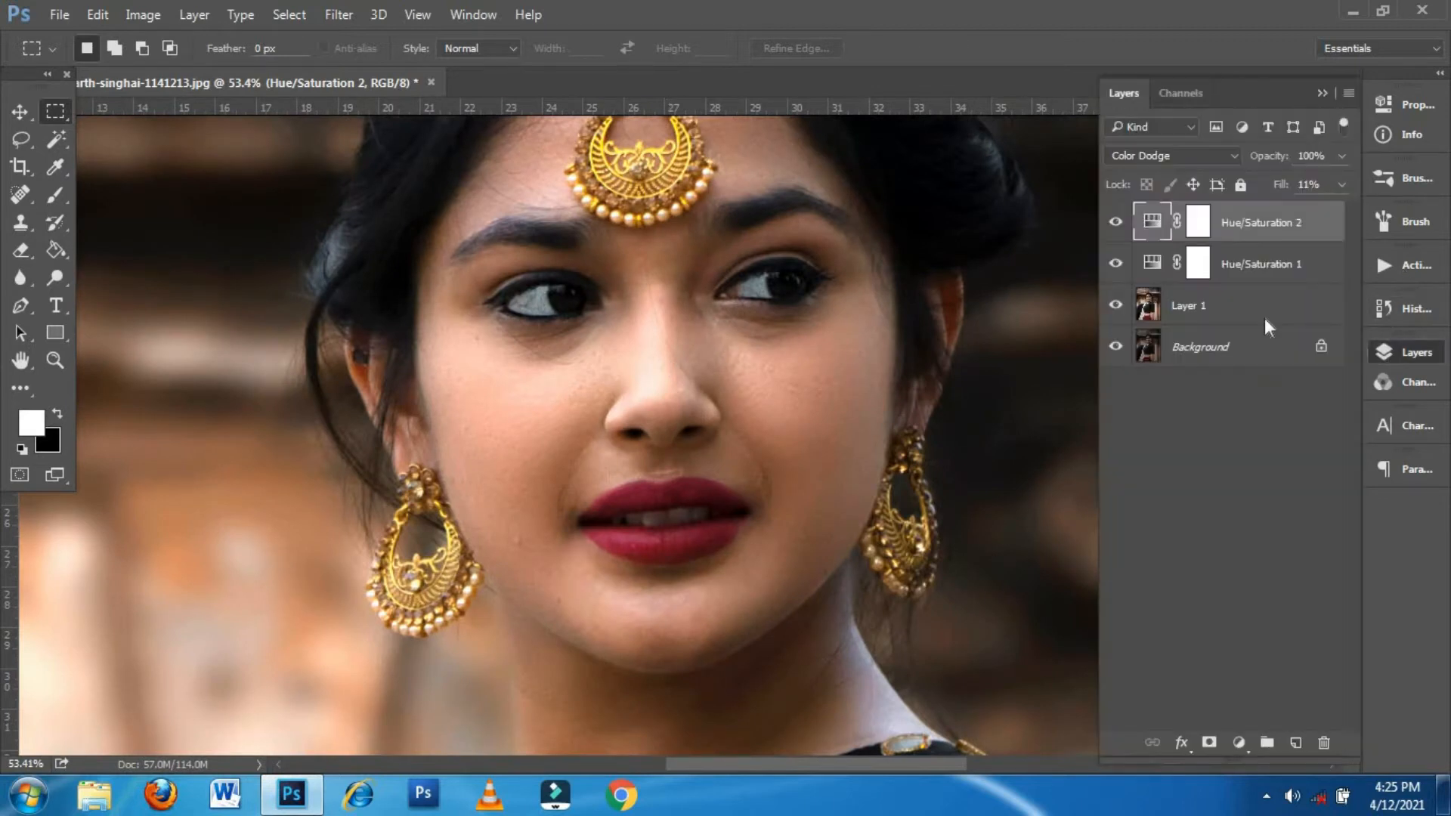
click(1116, 226)
click(1117, 225)
scroll(873, 387, down, 2)
scroll(873, 387, down, 4)
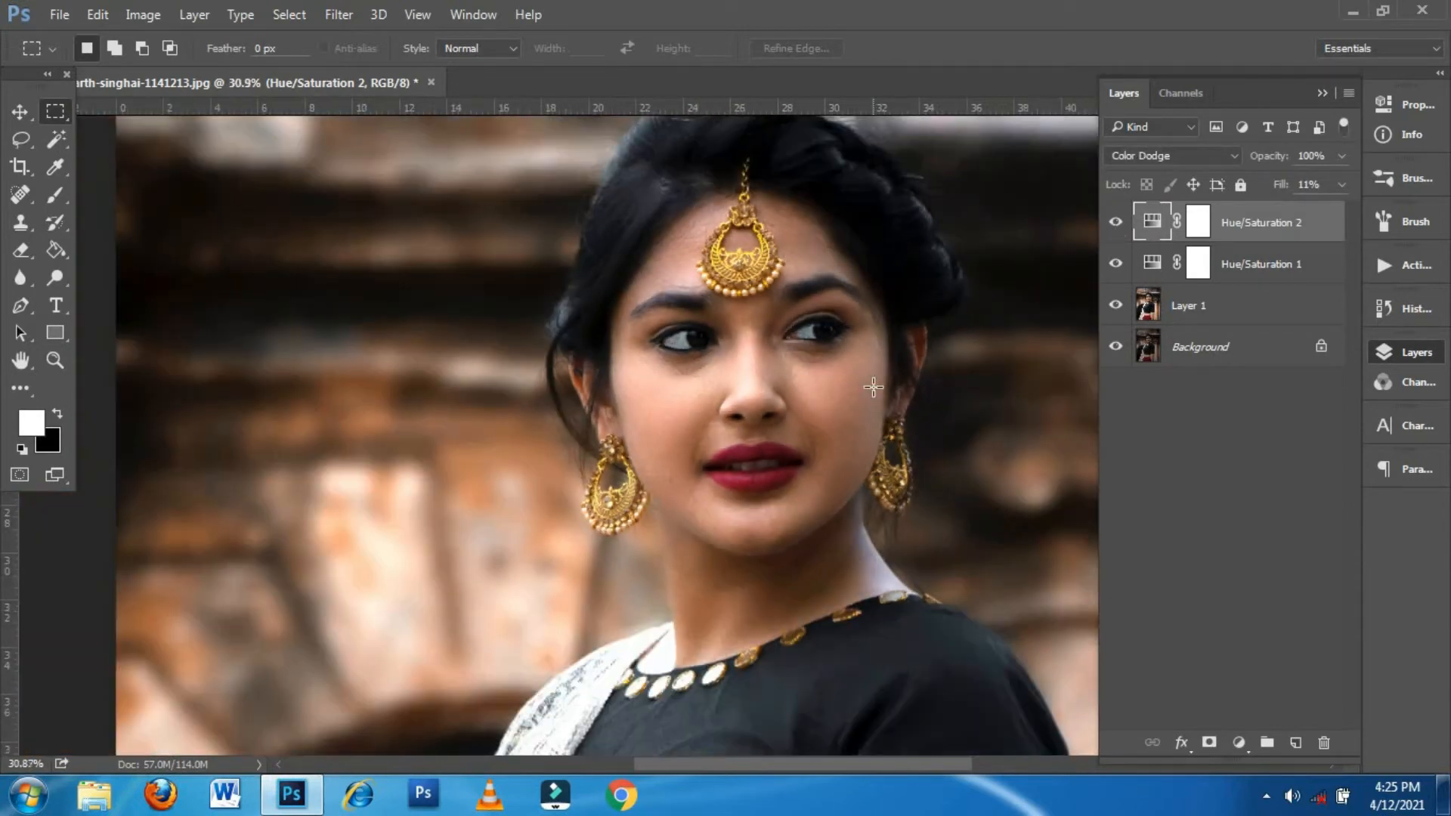
scroll(873, 387, down, 1)
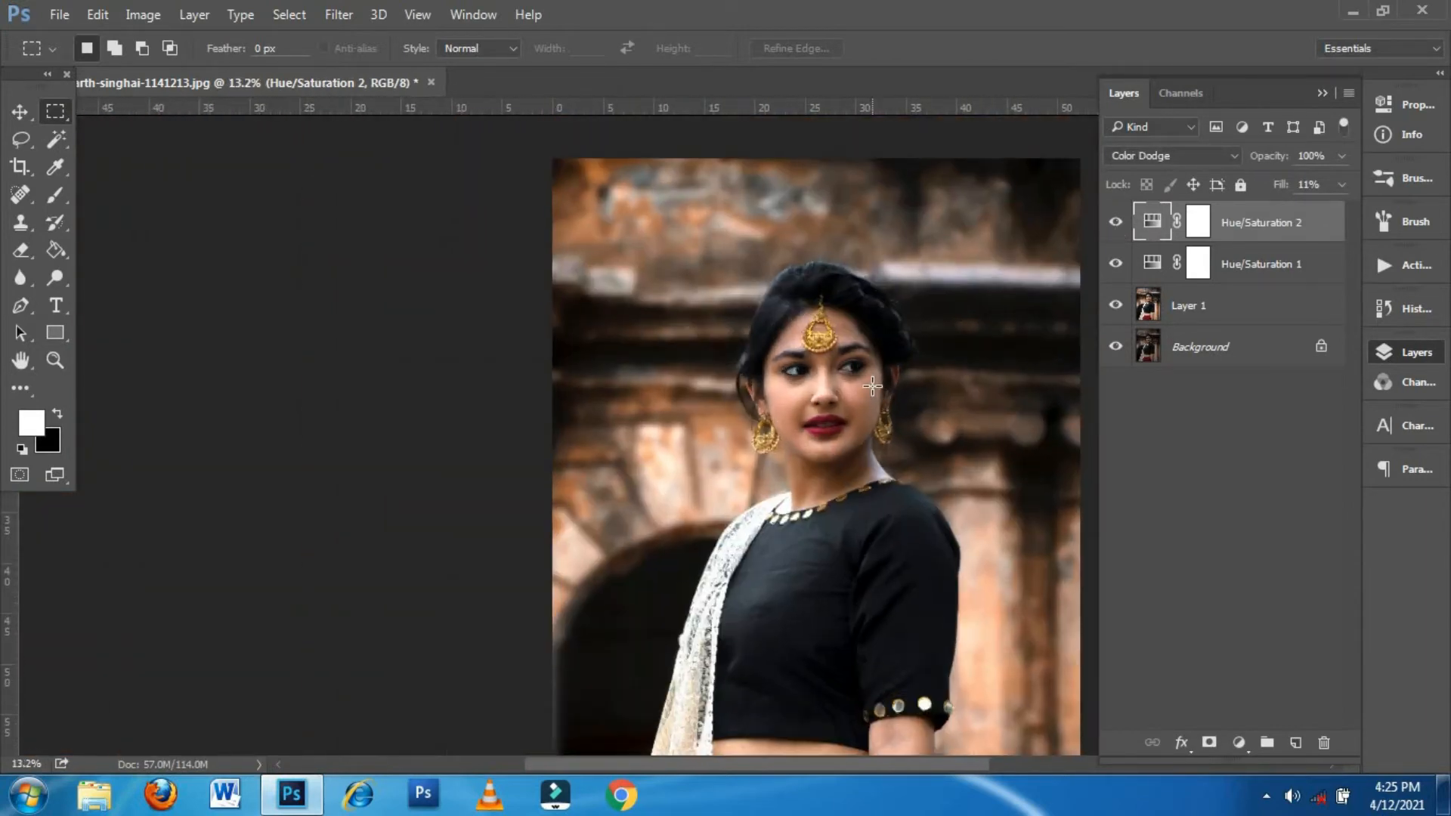
drag(814, 428, 695, 407)
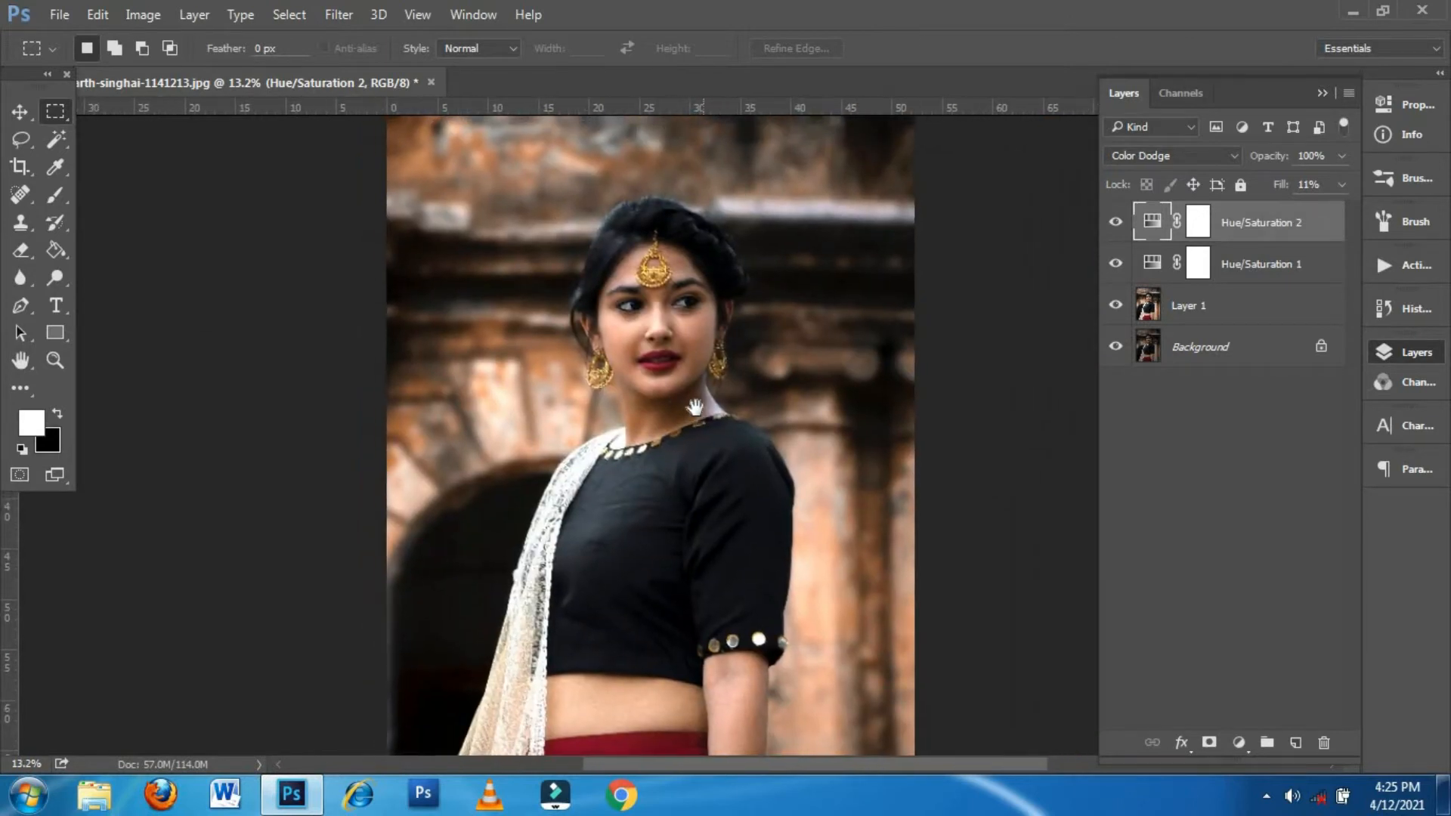
Step: Add a Curves adjustment layer and lift the Red channel midtones with a point at input 131, output 140
click(1240, 743)
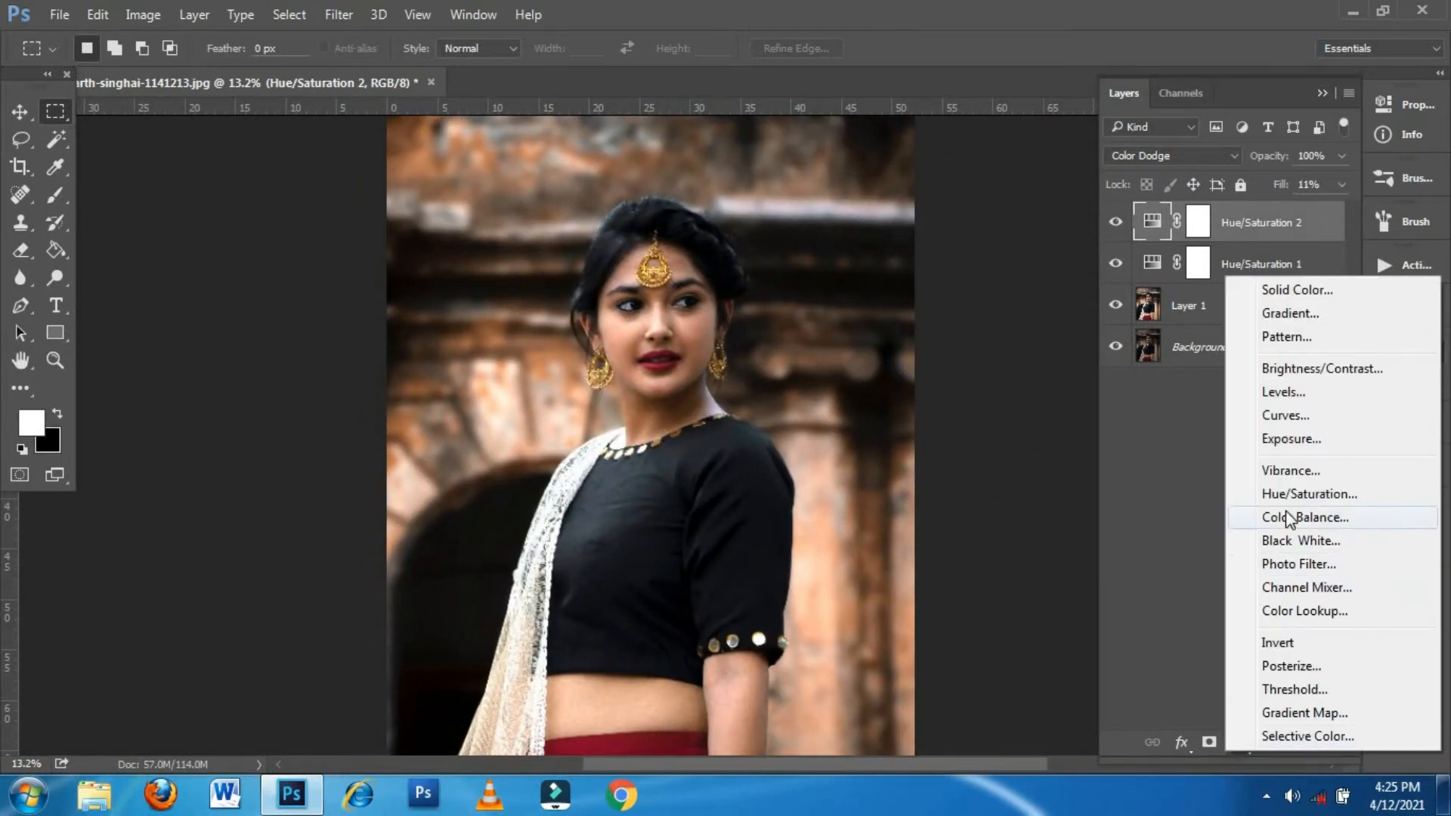
click(1264, 417)
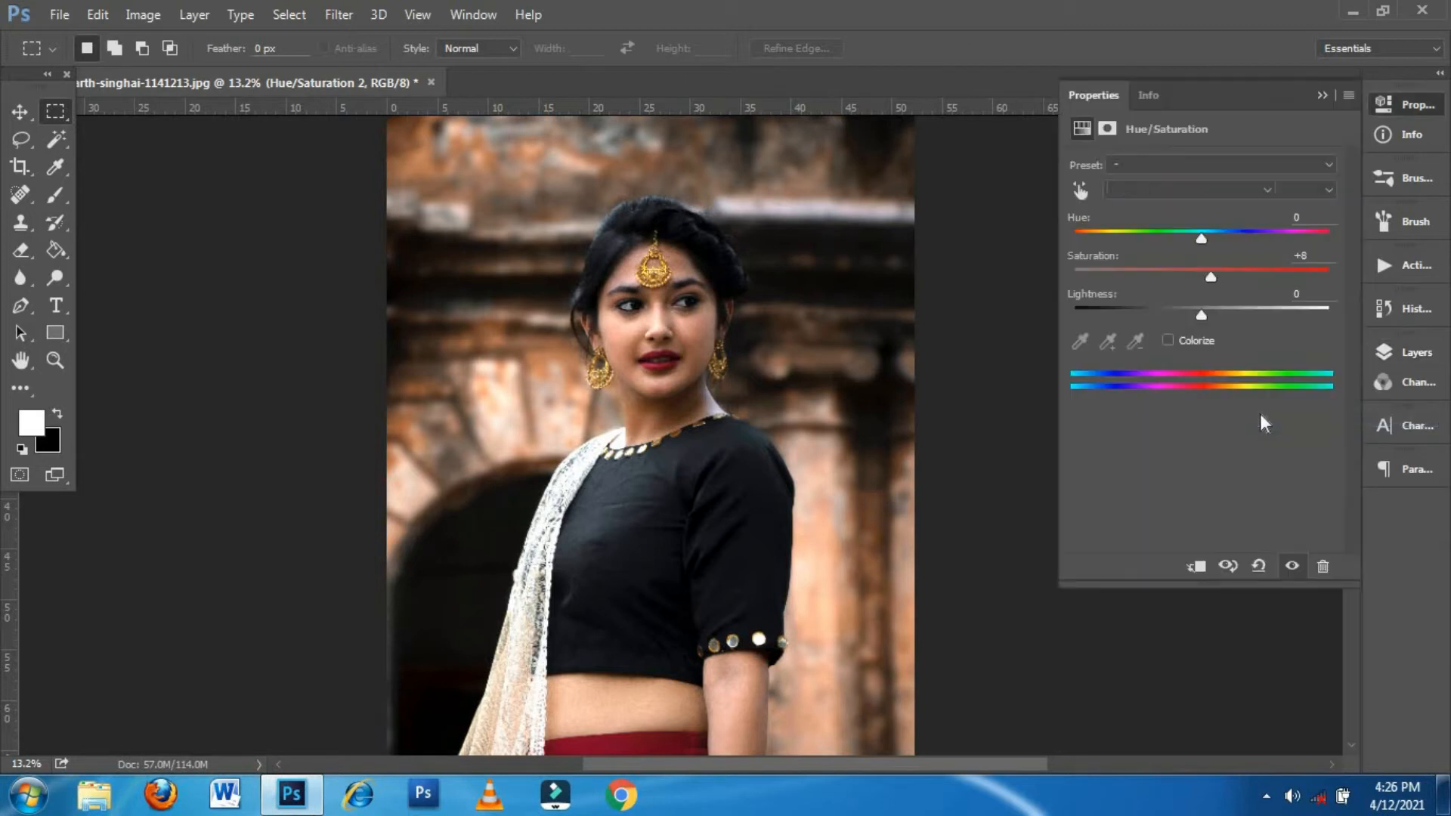
click(1164, 190)
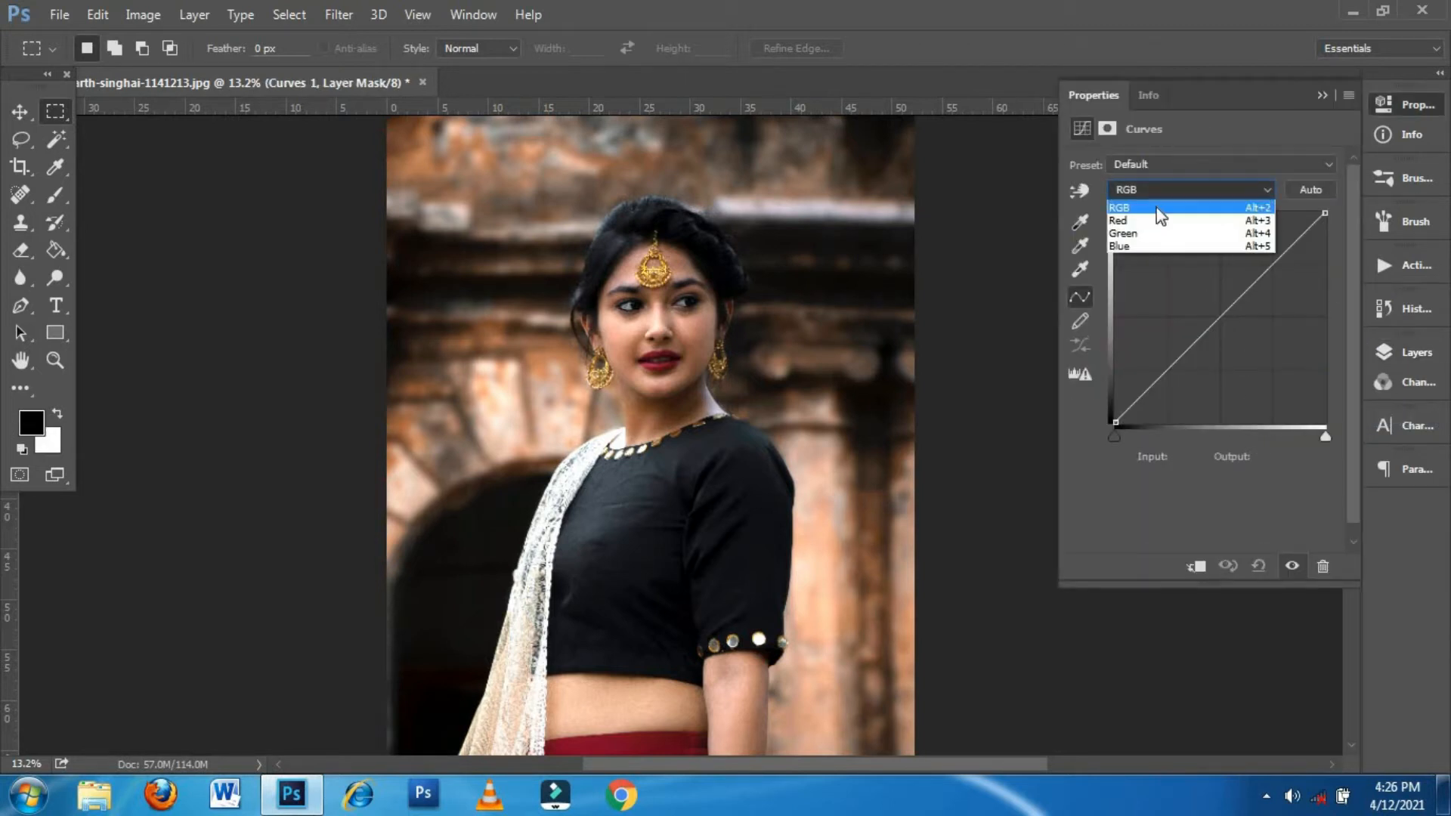
click(1146, 222)
click(1223, 305)
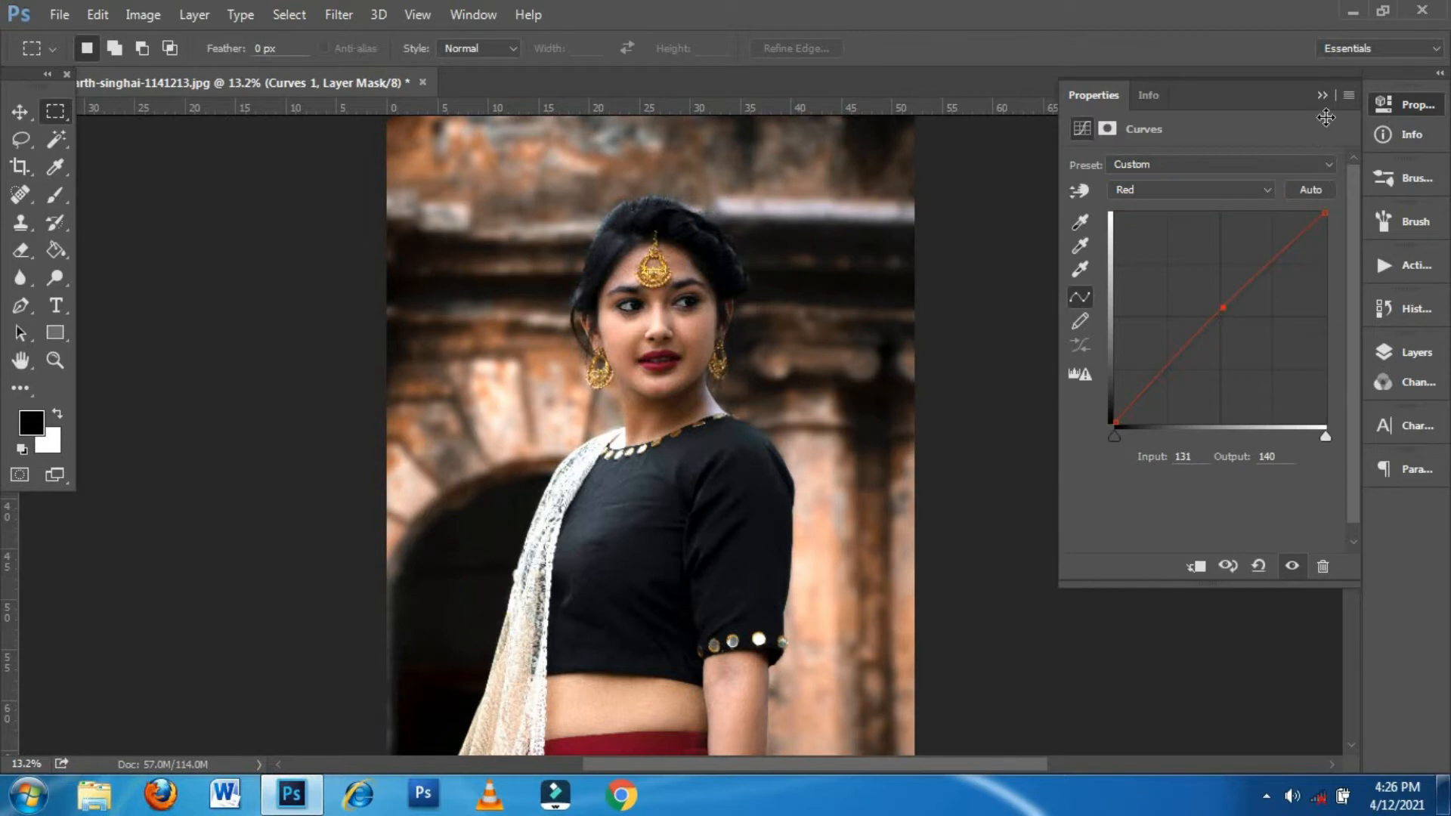
Step: Add a point to the Blue channel of the Curves adjustment at input 101, output 104
click(1235, 191)
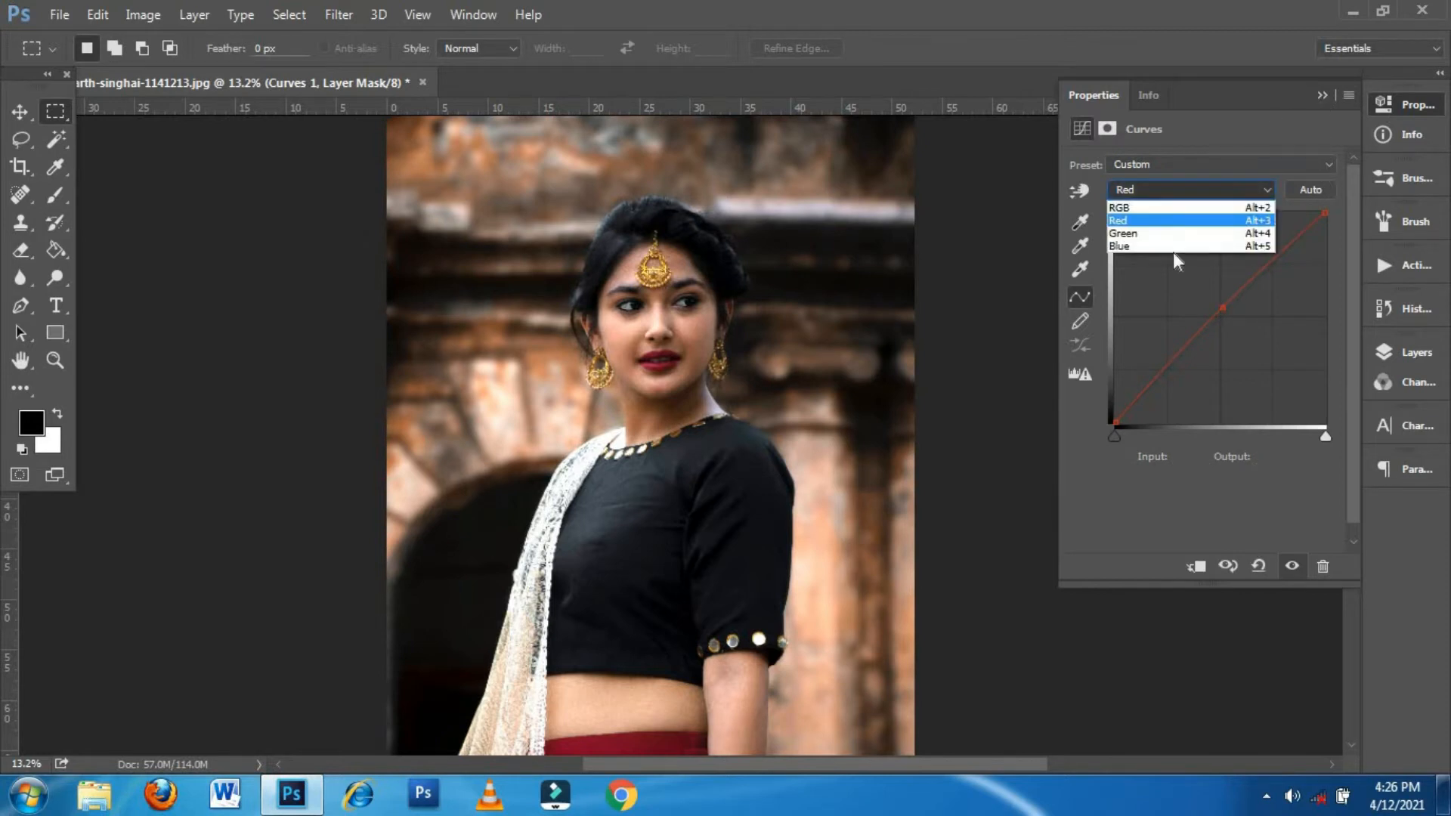
click(1148, 246)
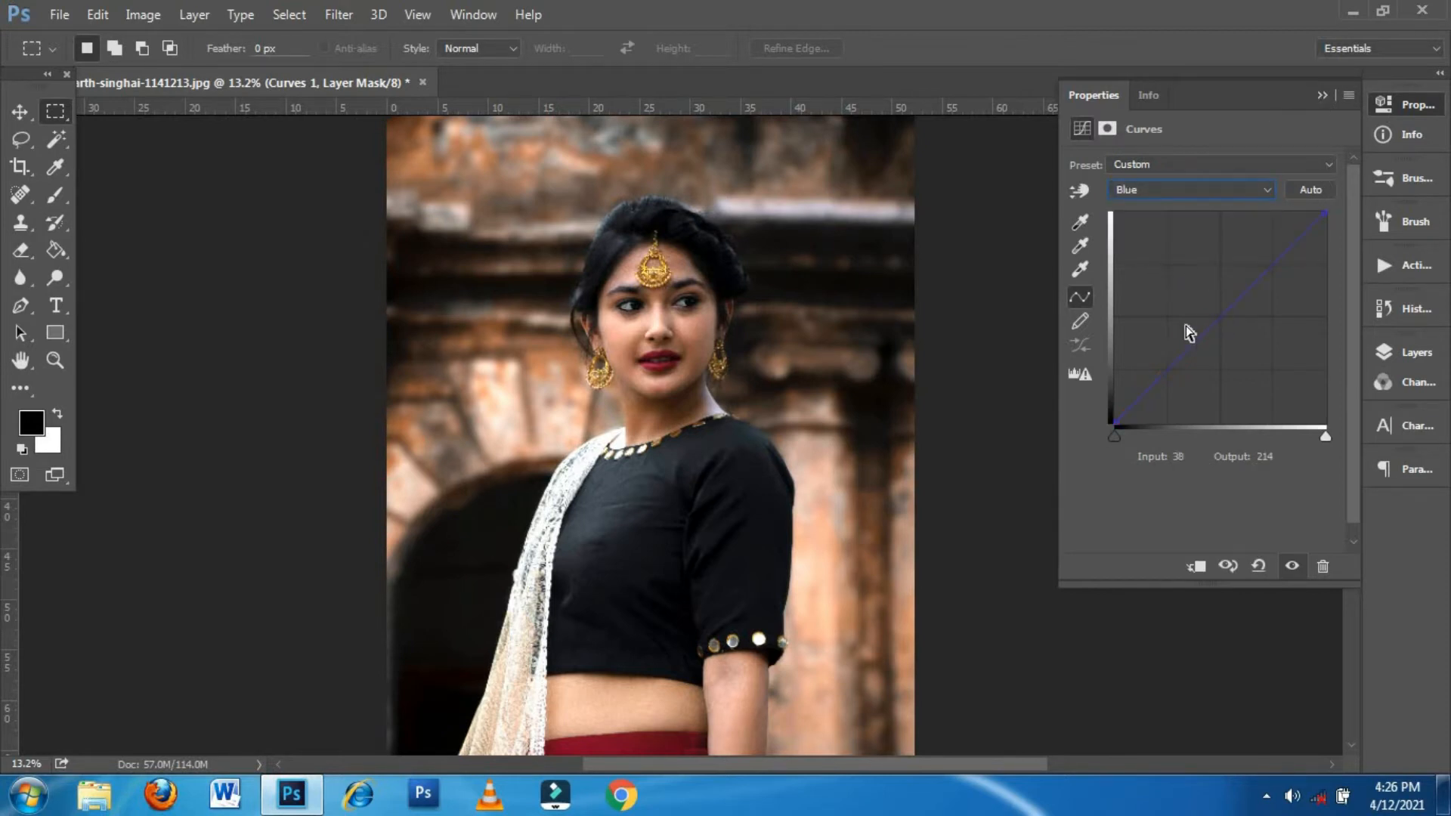
drag(1194, 330, 1199, 337)
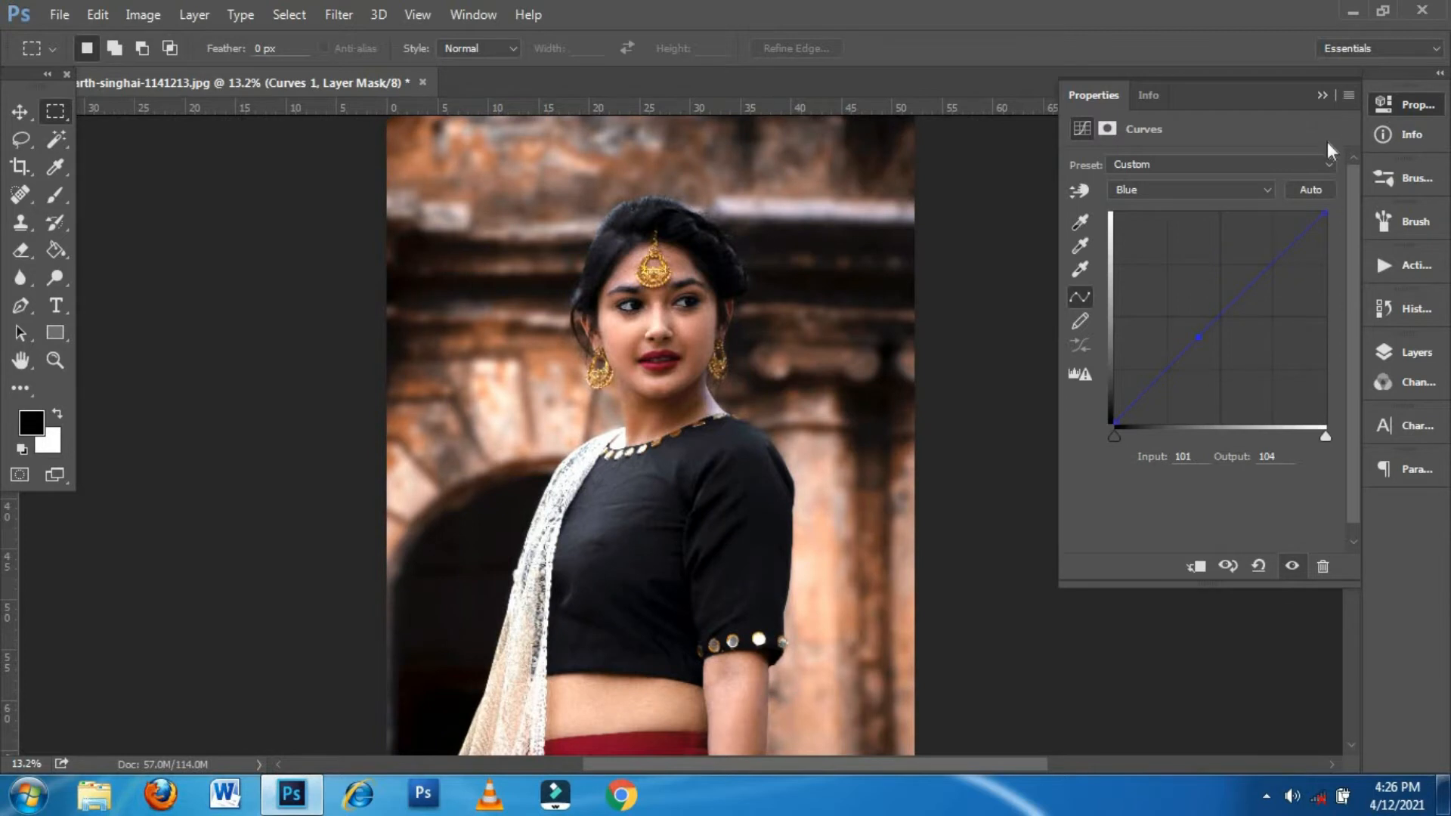
click(1323, 95)
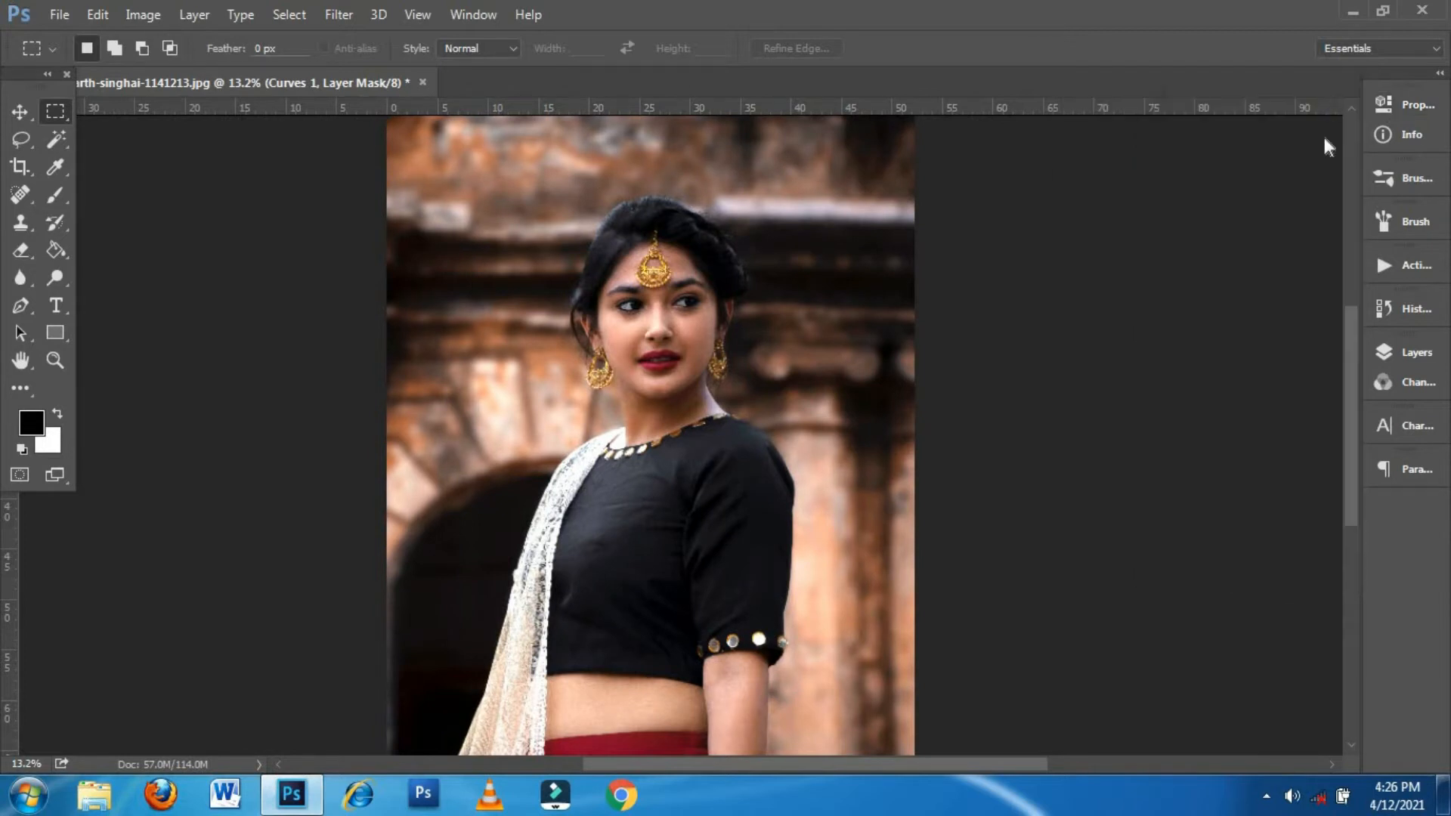
Step: Add a second Curves adjustment layer and bend its RGB curve strongly upward with a point at input 101, output 219
click(1404, 352)
click(1403, 353)
click(1415, 356)
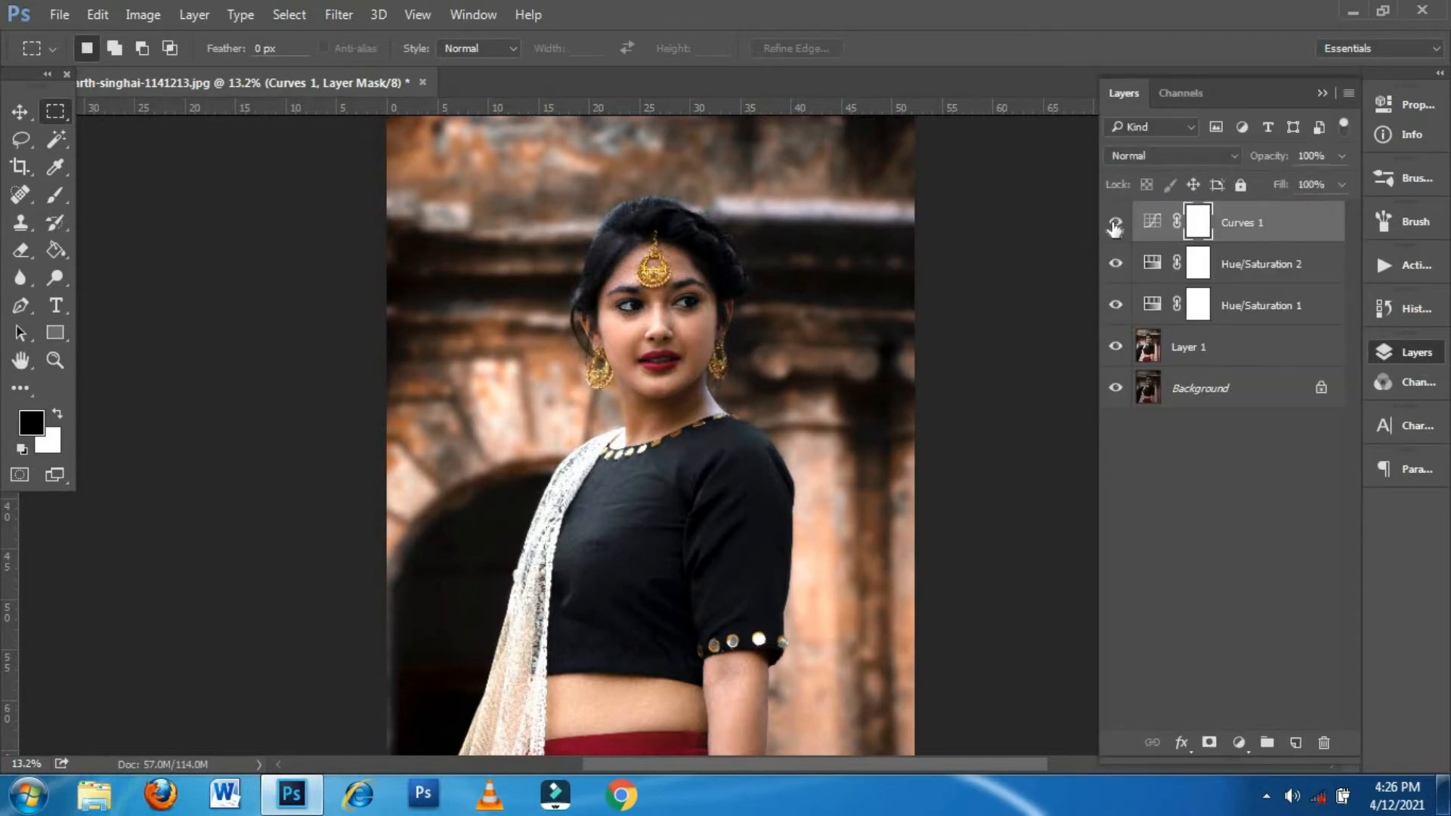
click(1238, 742)
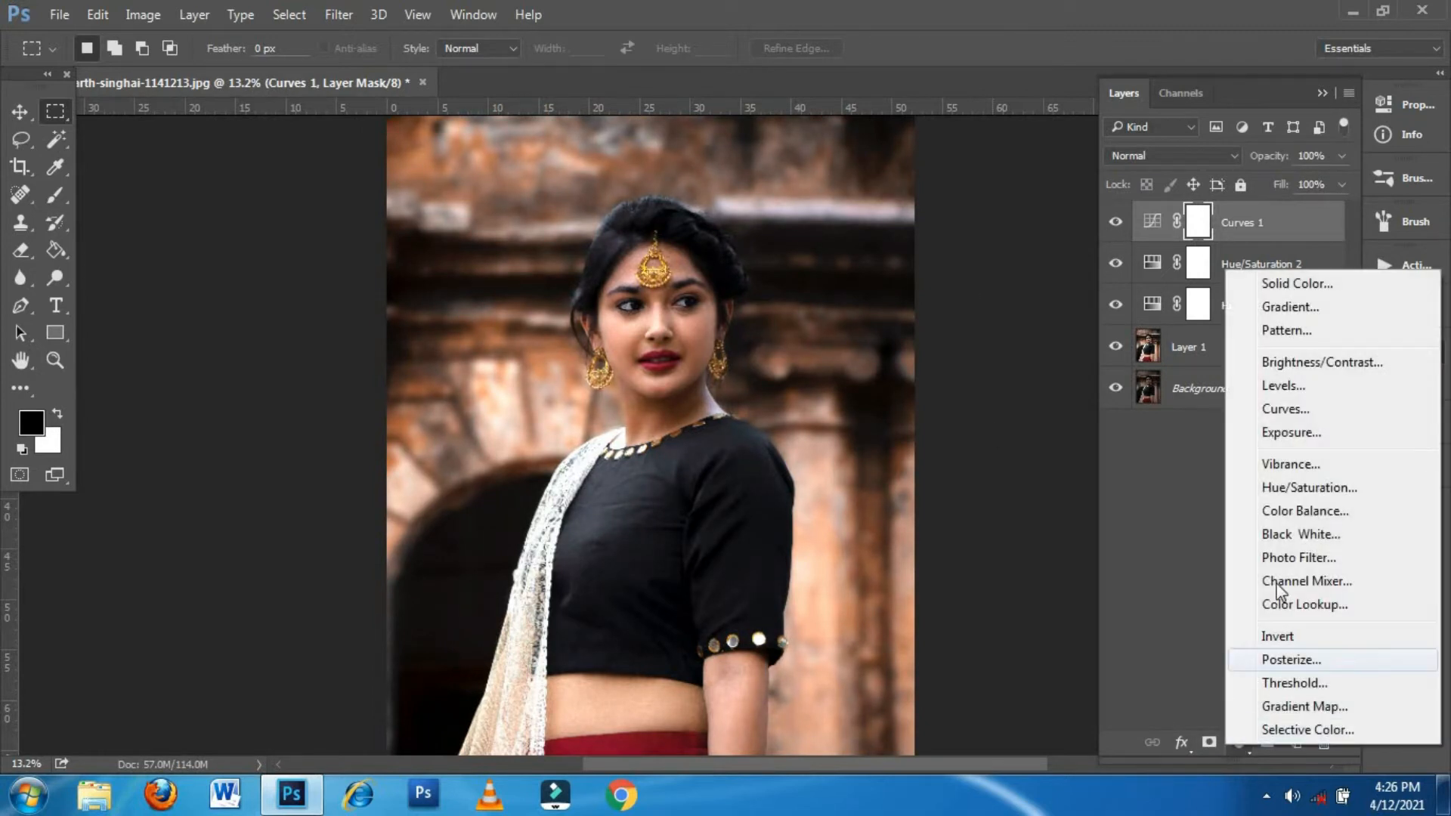
click(1287, 415)
drag(1254, 292, 1199, 243)
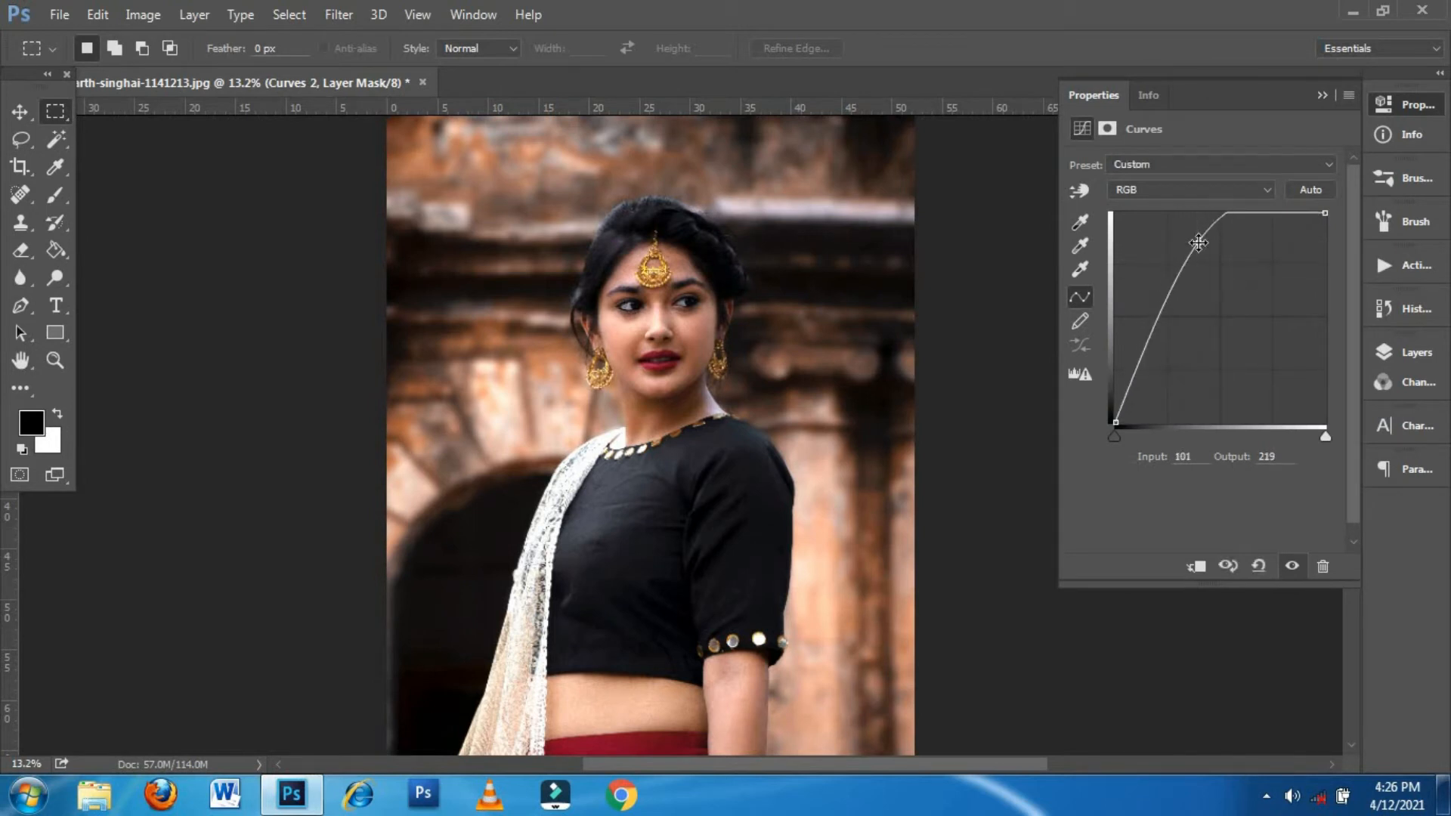
click(1323, 94)
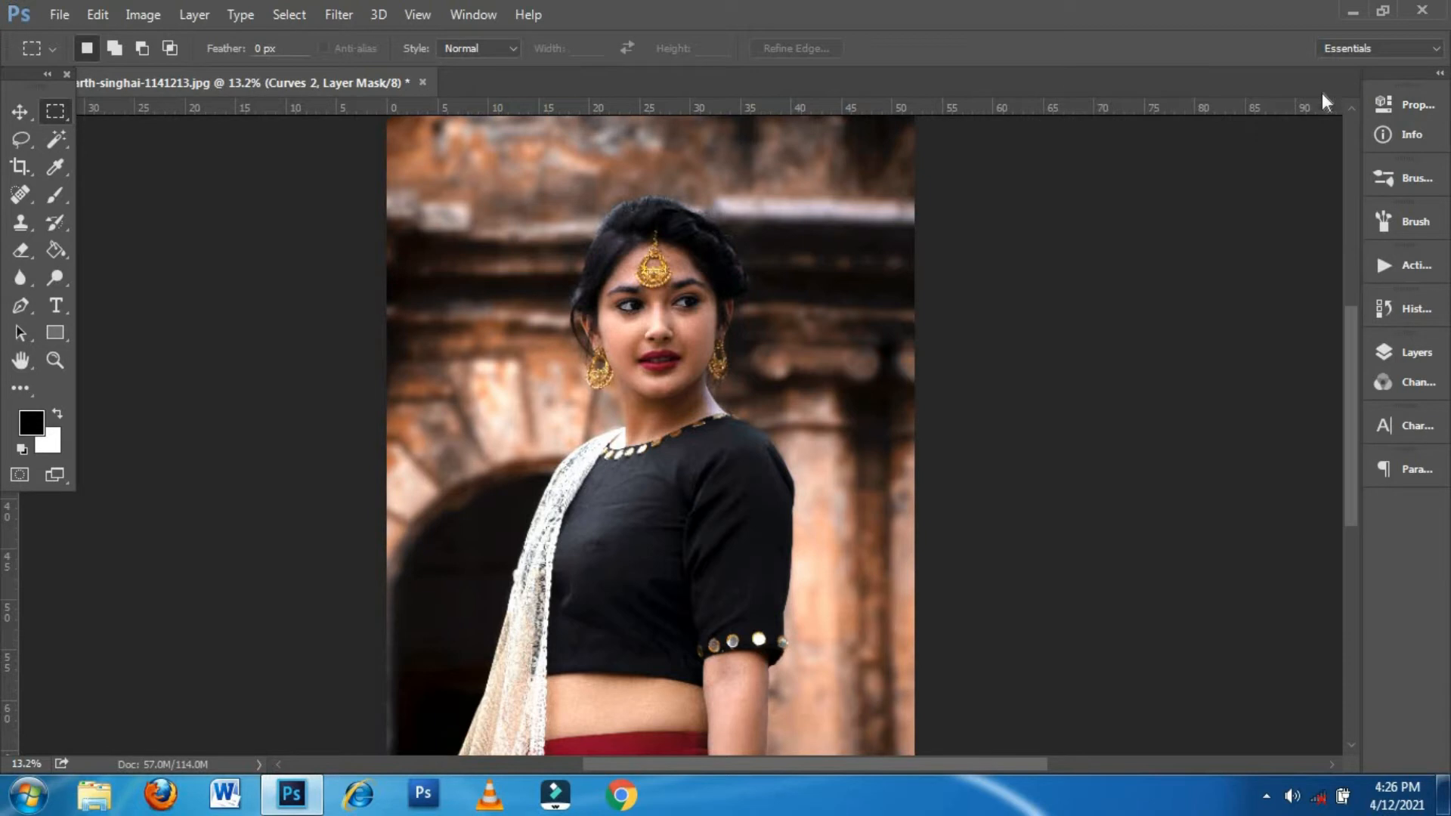
click(1433, 356)
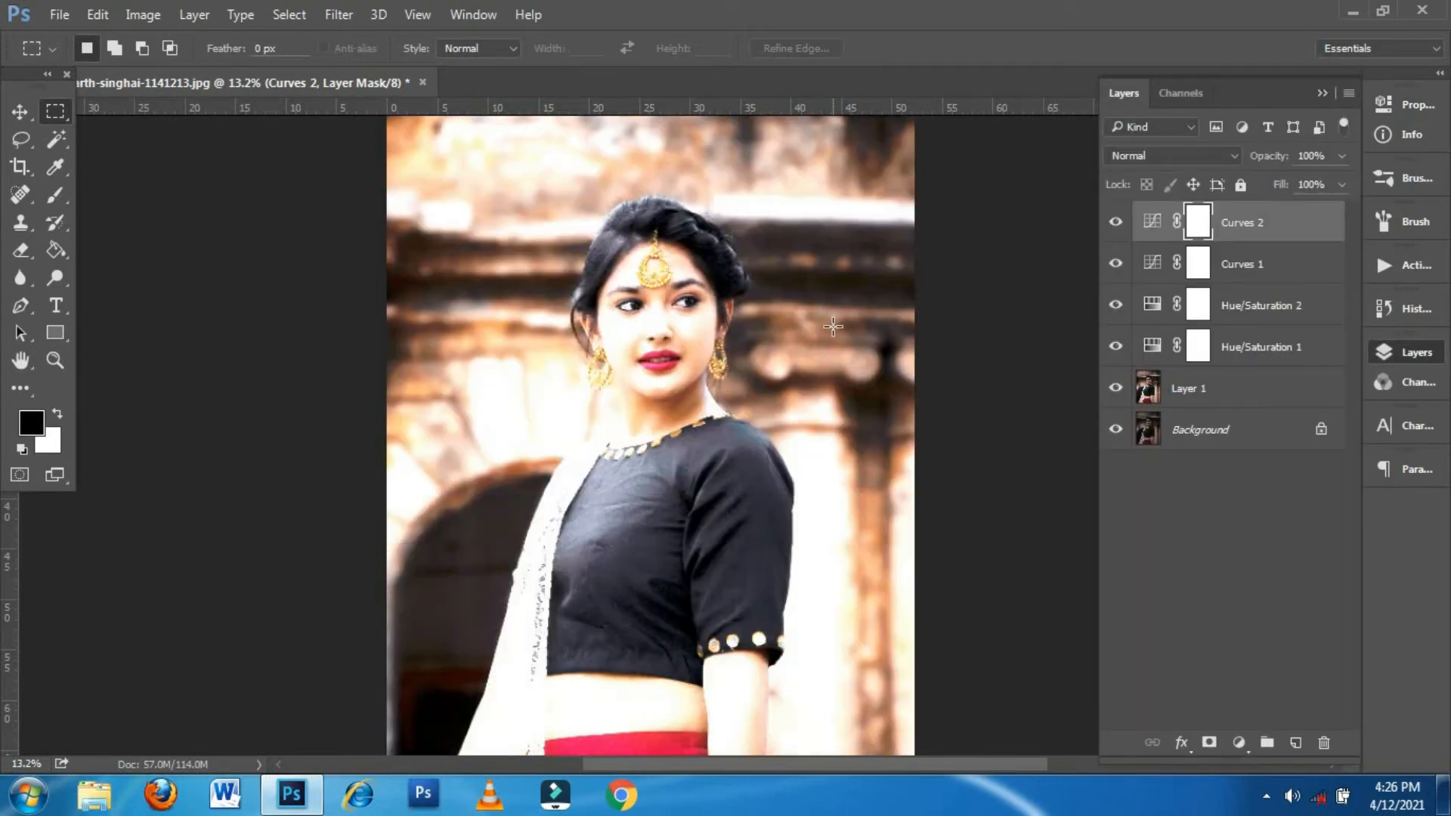
Step: In the blending options of Curves 2, split the Blend If underlying-layer shadow slider for Gray to 170 / 255
click(1239, 743)
click(1162, 562)
key(h)
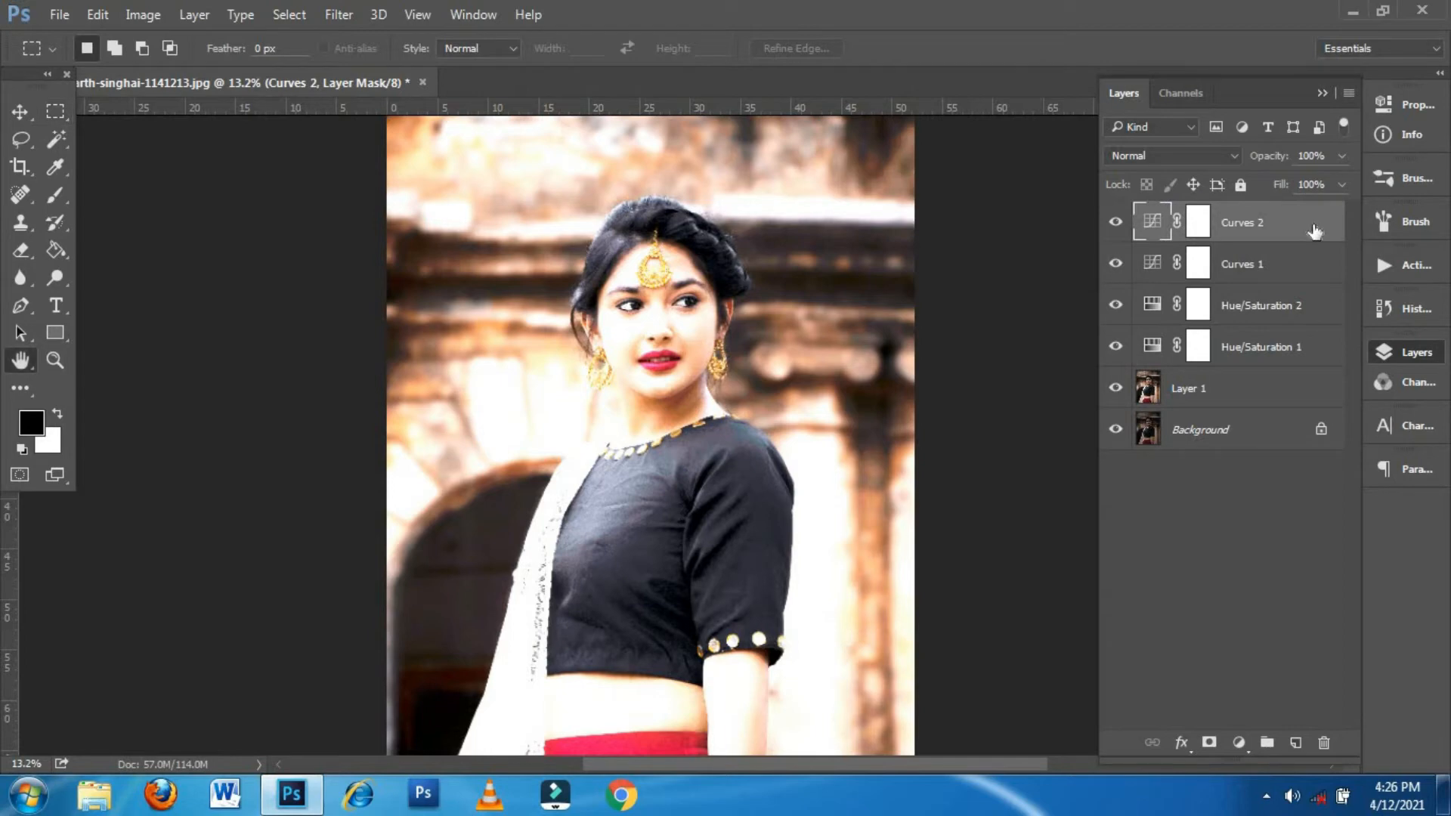
double_click(1314, 224)
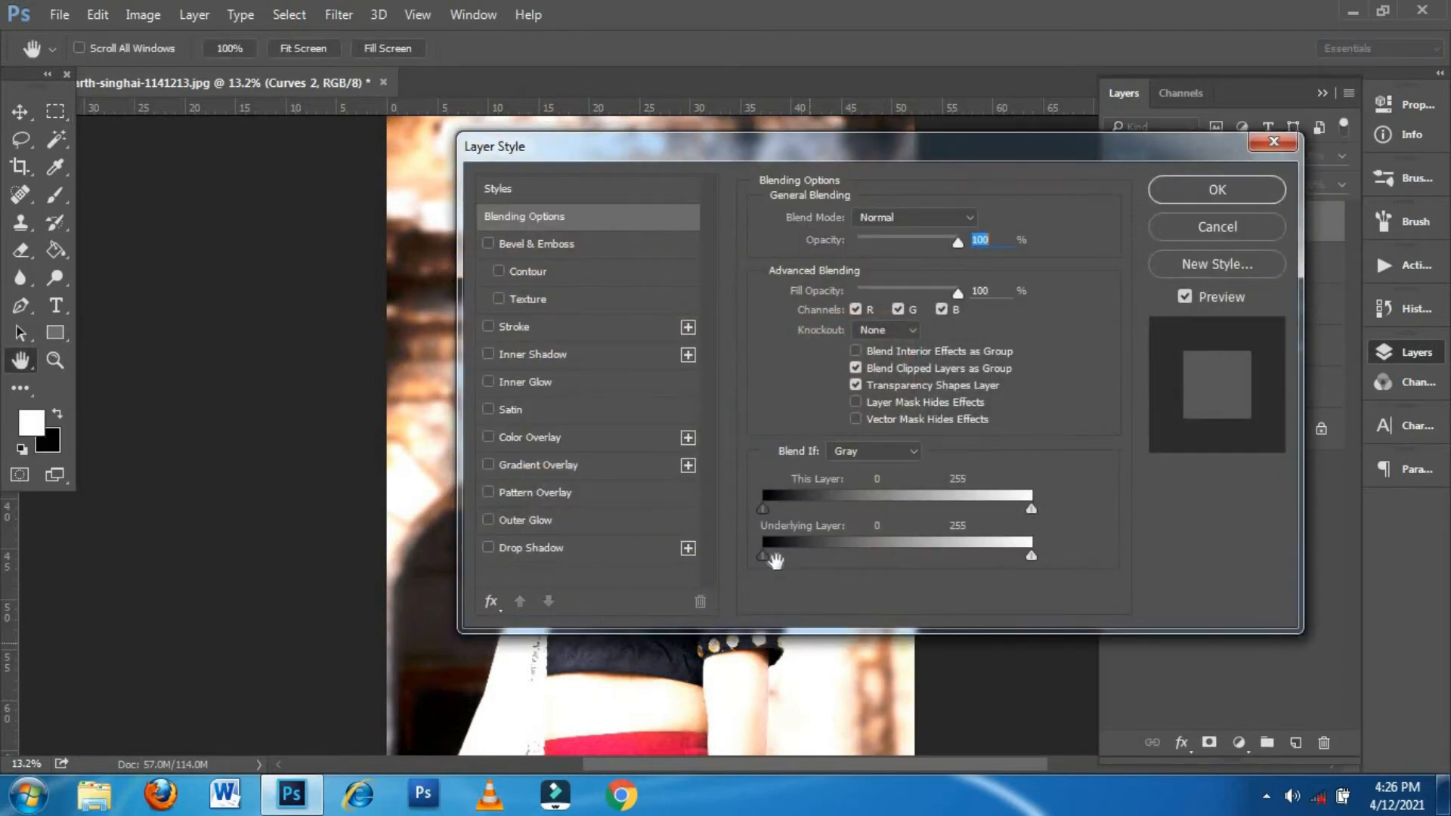
drag(900, 141, 306, 306)
drag(233, 214, 1238, 141)
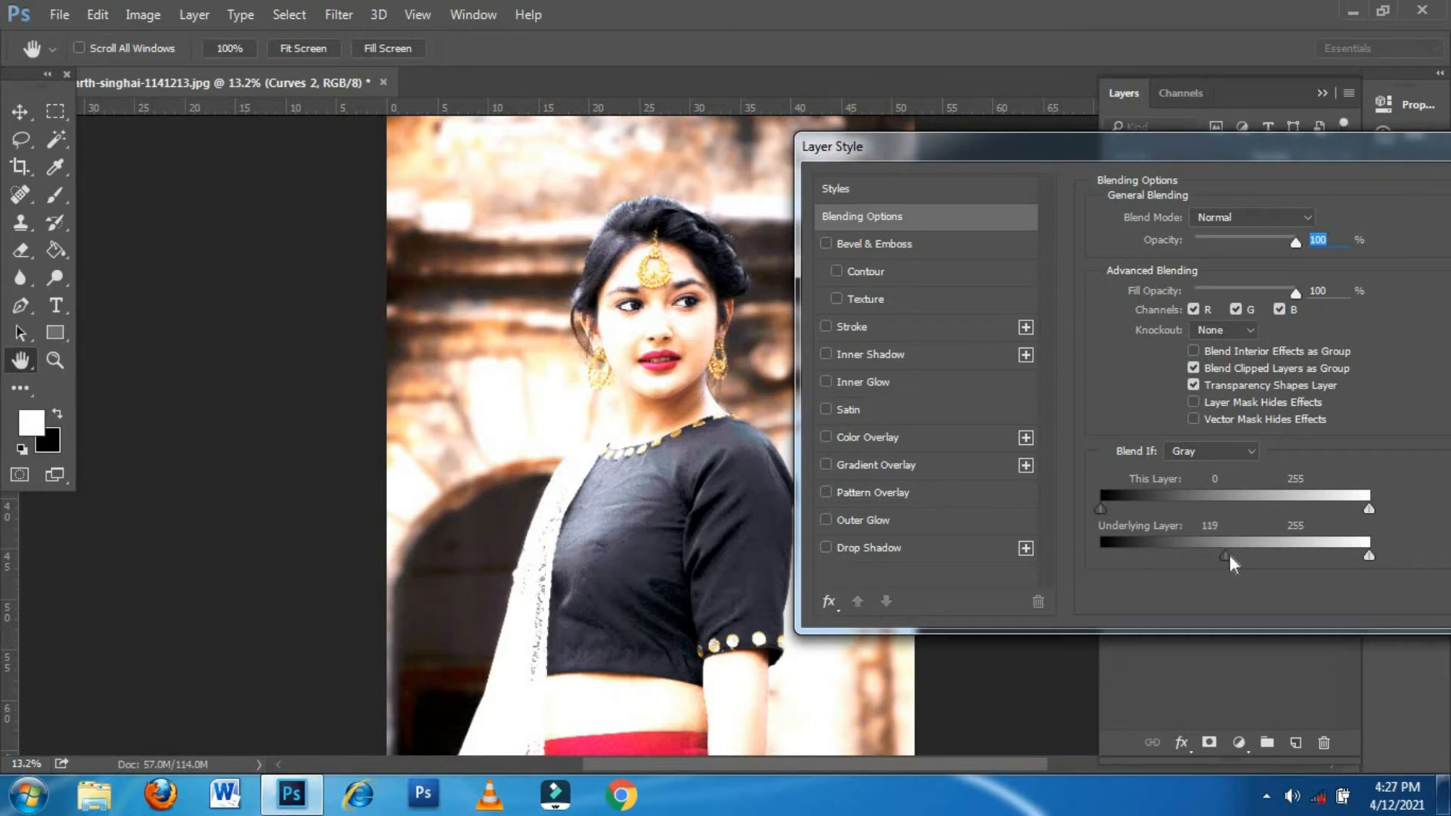
drag(1236, 556, 1402, 565)
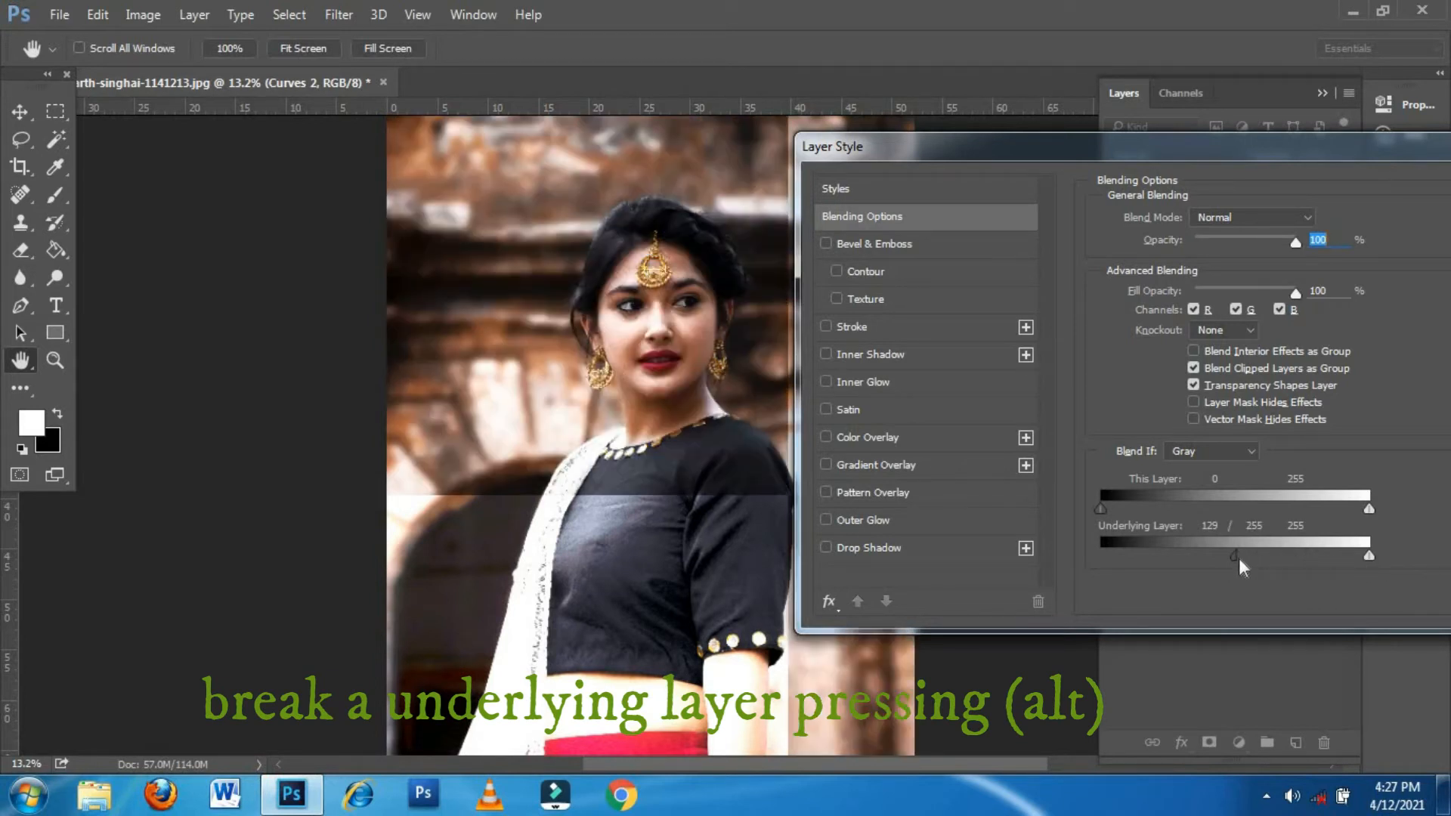
drag(1250, 556, 1258, 558)
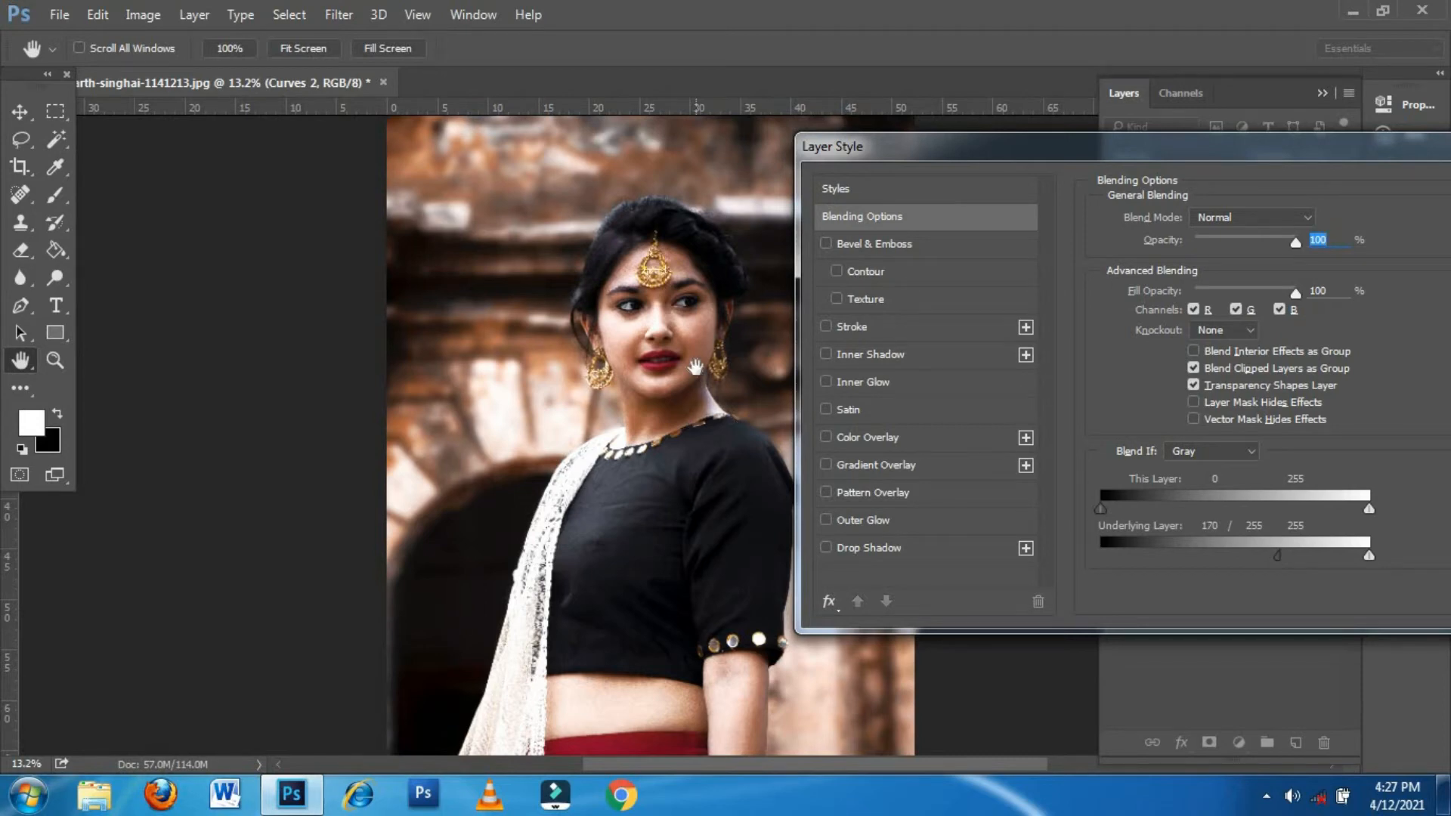
drag(1273, 150, 853, 195)
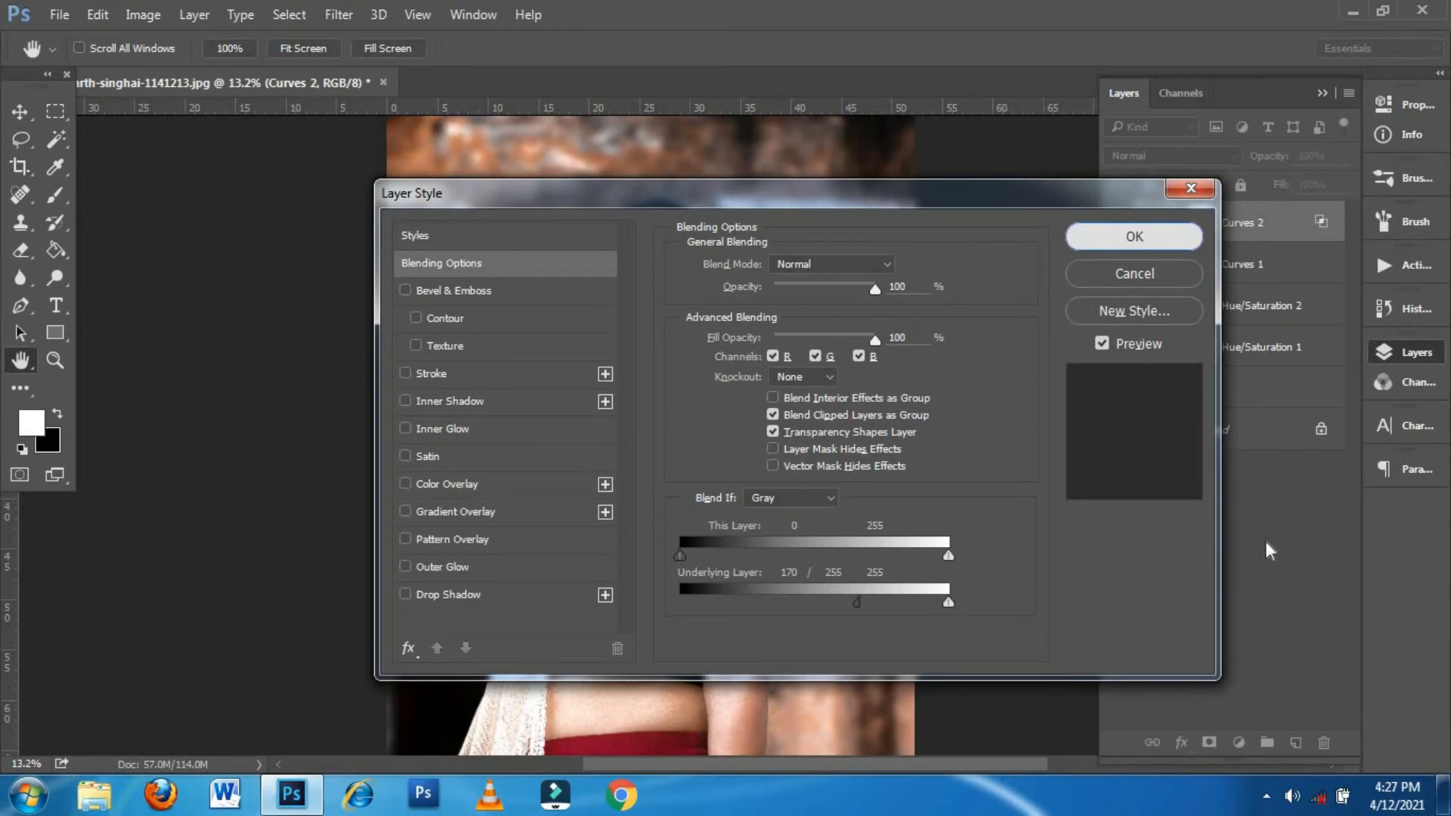
click(1114, 234)
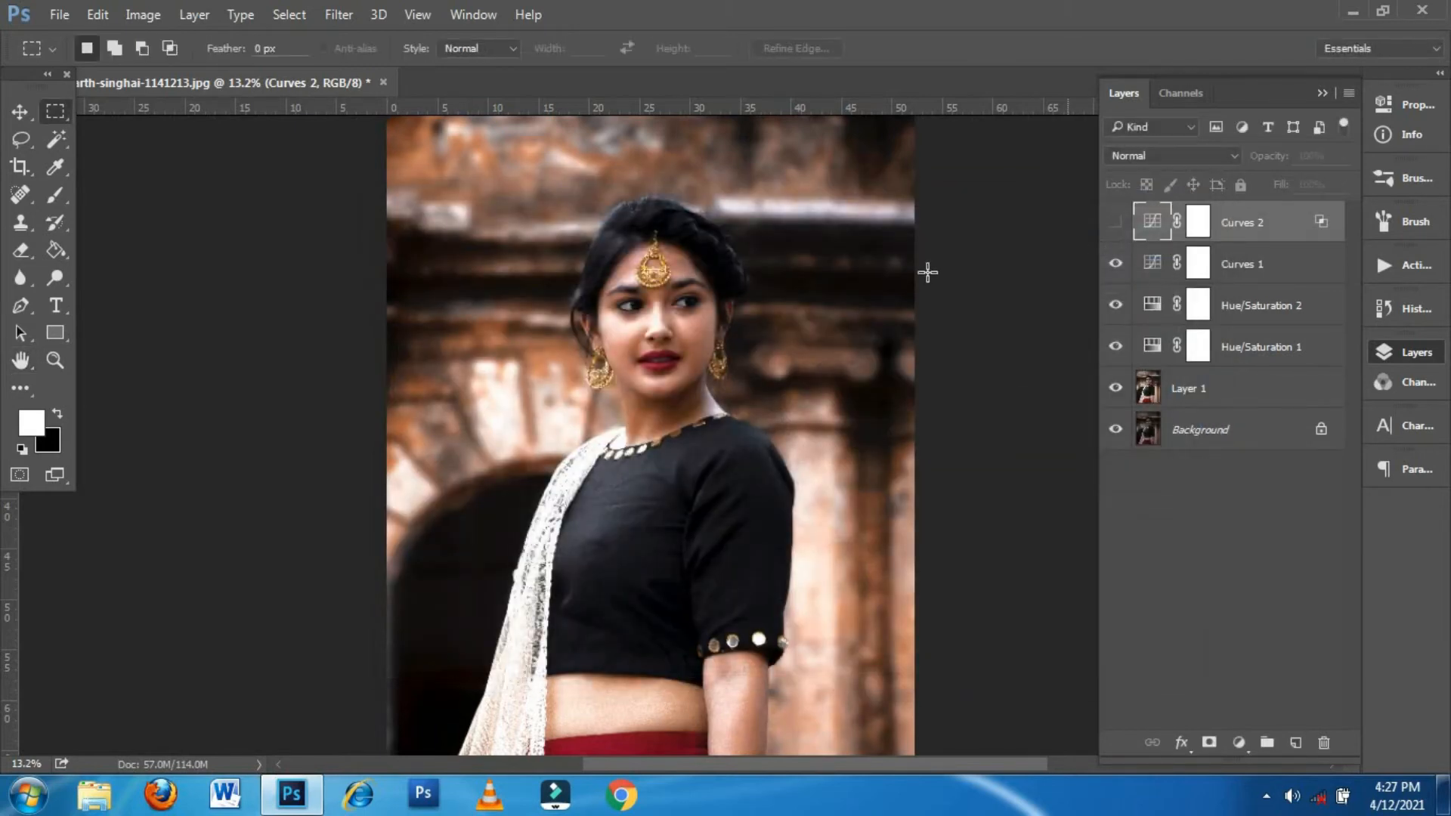
Step: Compare the photo with Curves 2 hidden and shown, and reduce that layer's fill to 43%
click(1192, 544)
click(1116, 222)
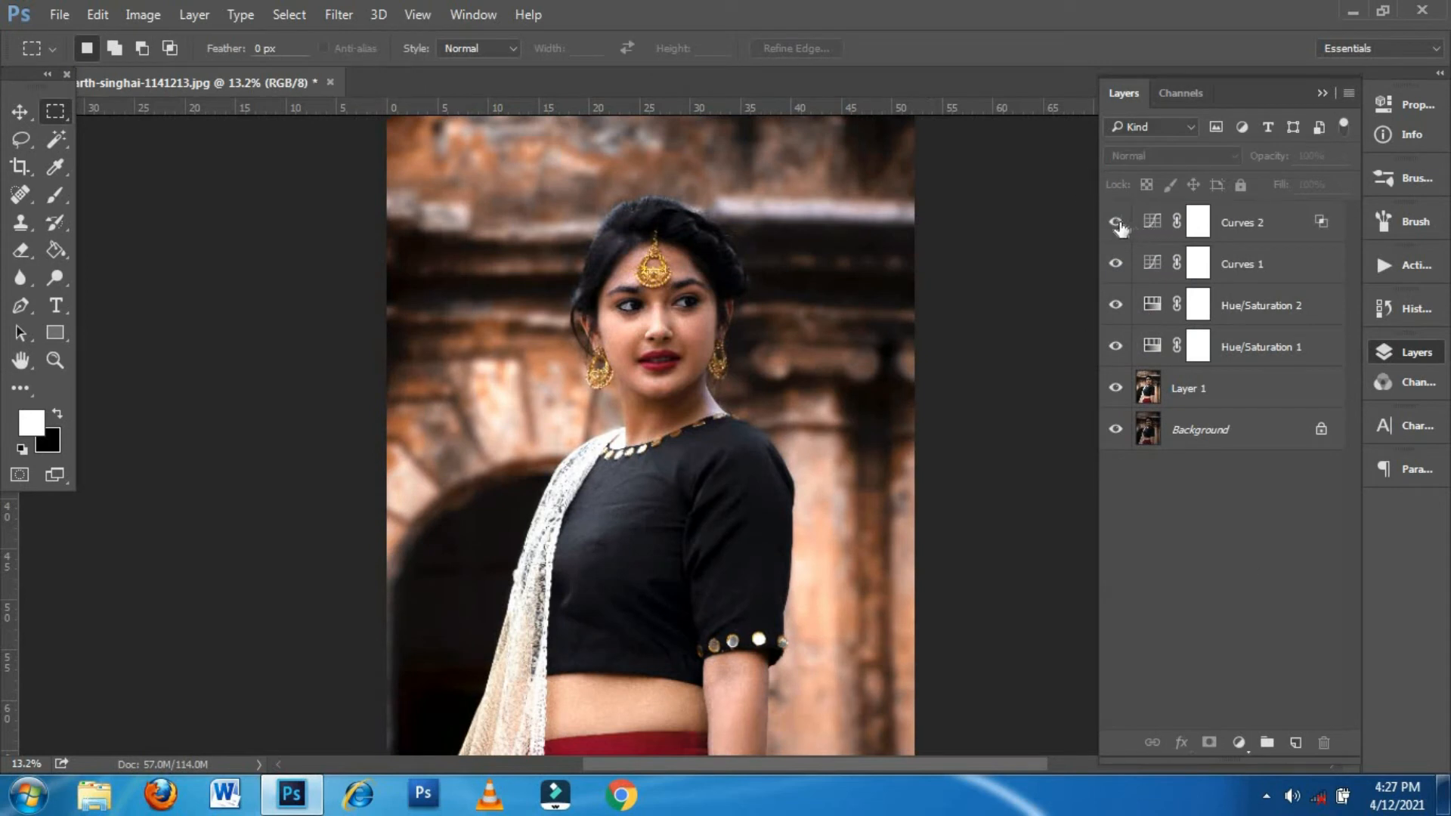
click(1281, 228)
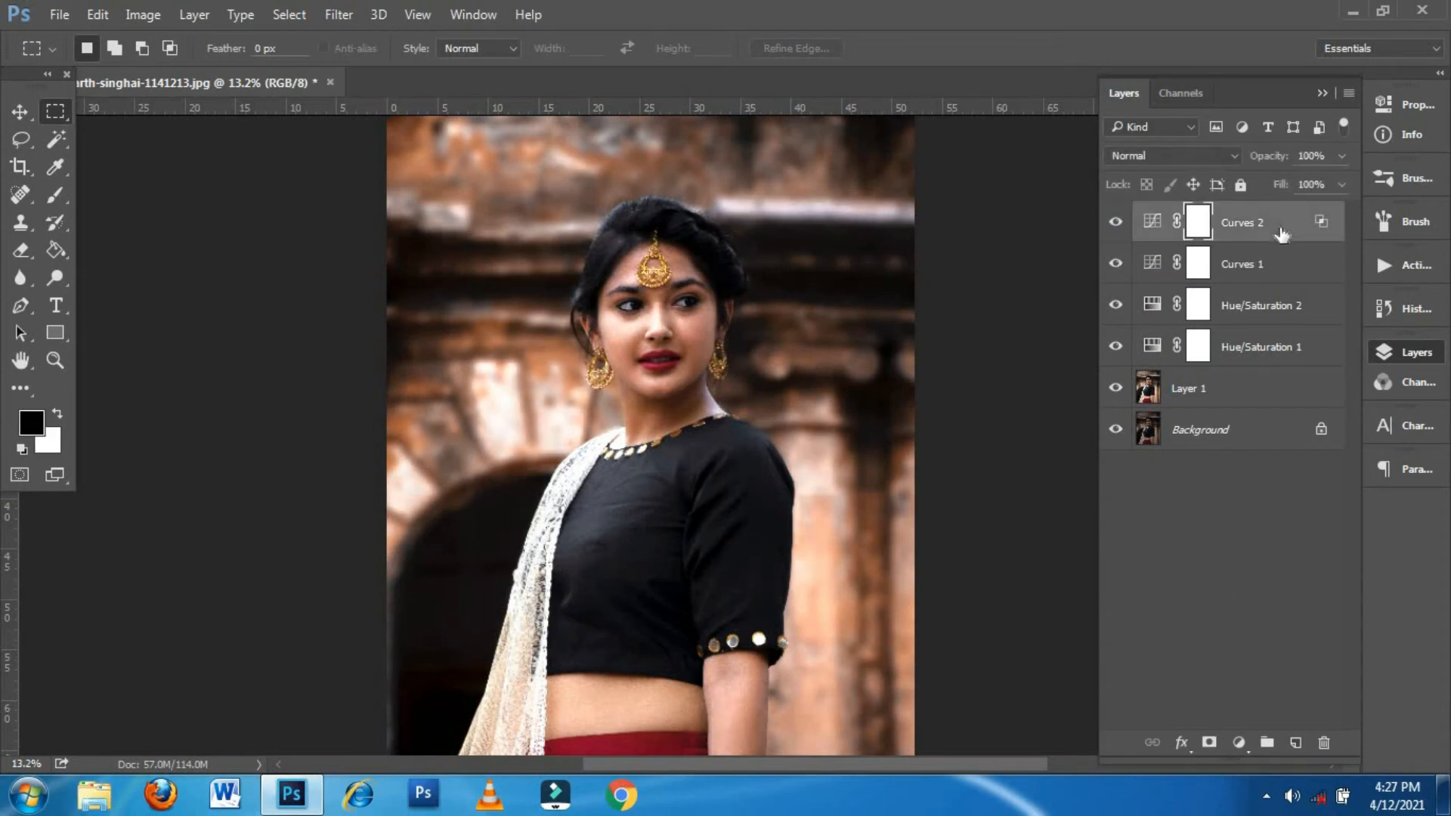
click(1323, 184)
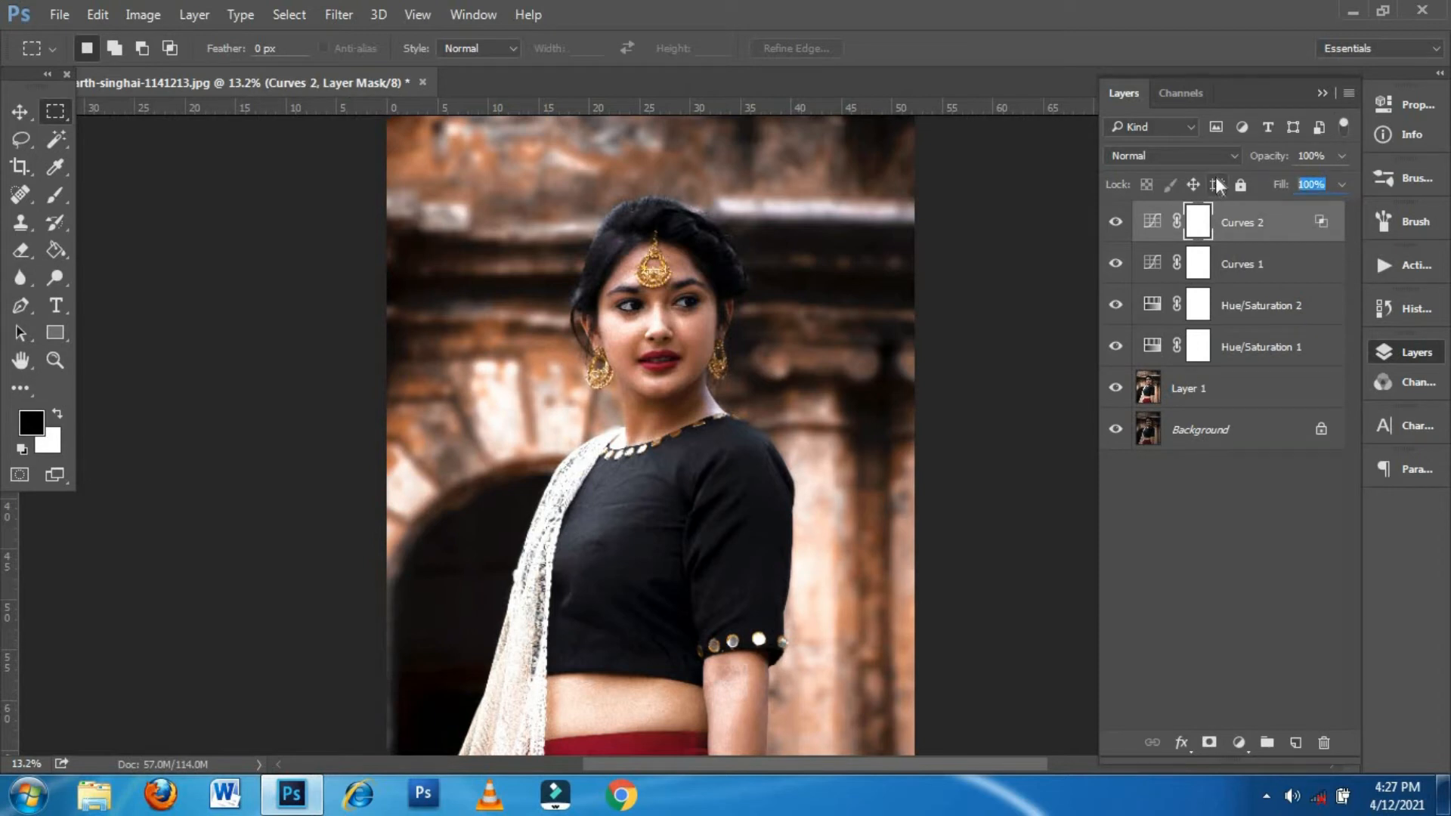
text(43)
click(1217, 663)
Step: Stamp all visible layers into a new merged layer above Curves 2
key(shift+ctrl+alt+e)
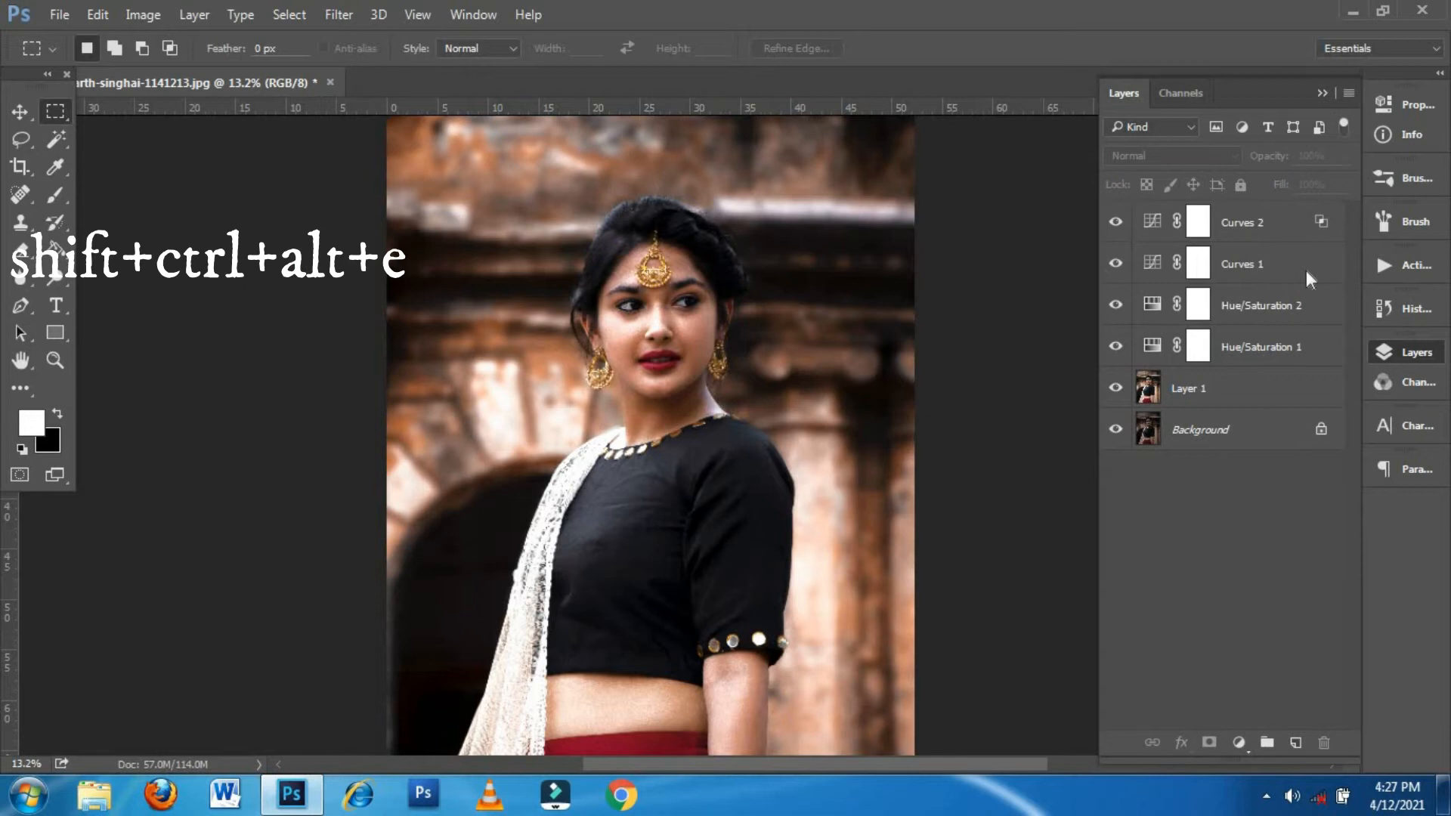
click(1257, 227)
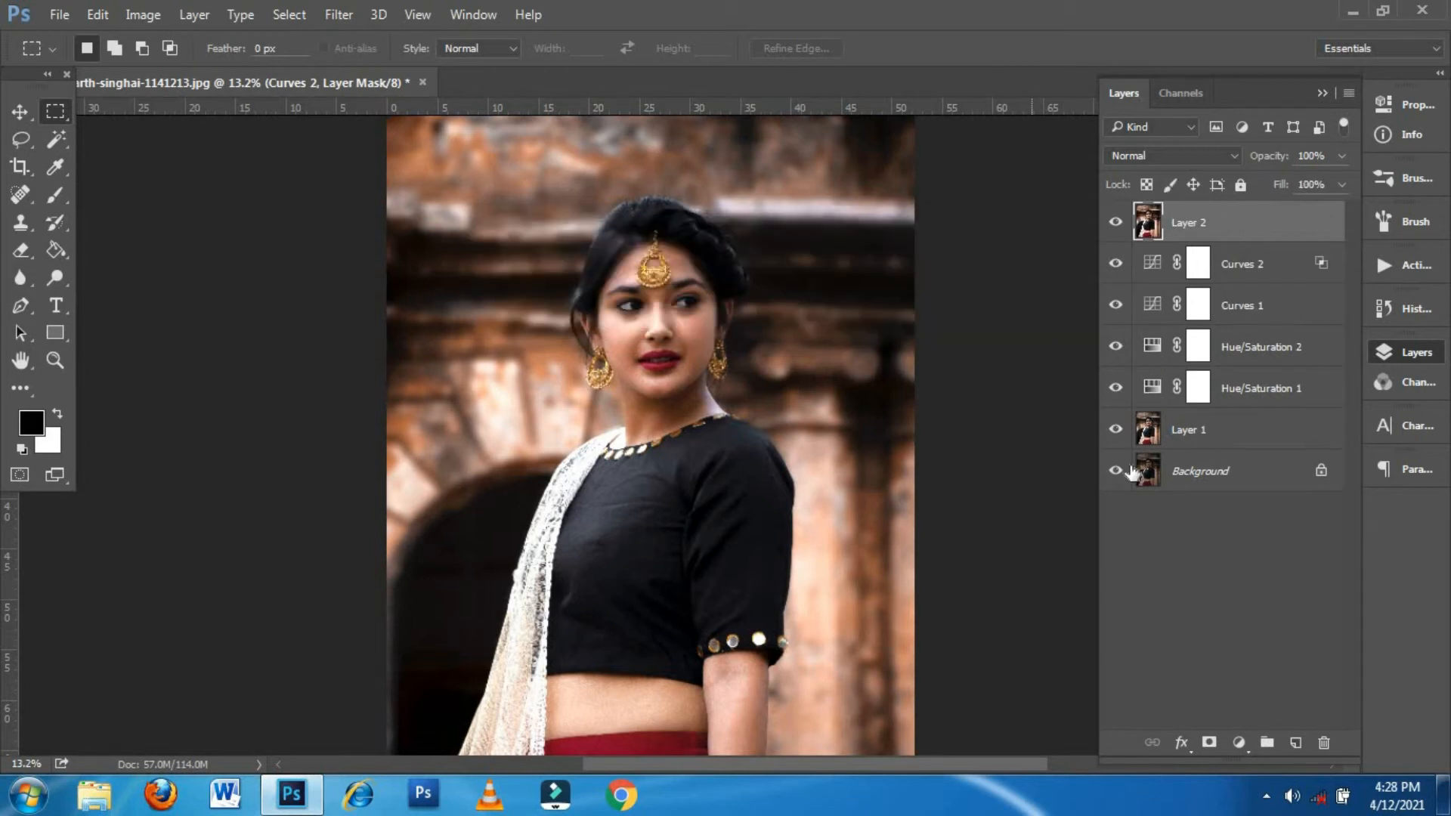
key(x)
click(1245, 571)
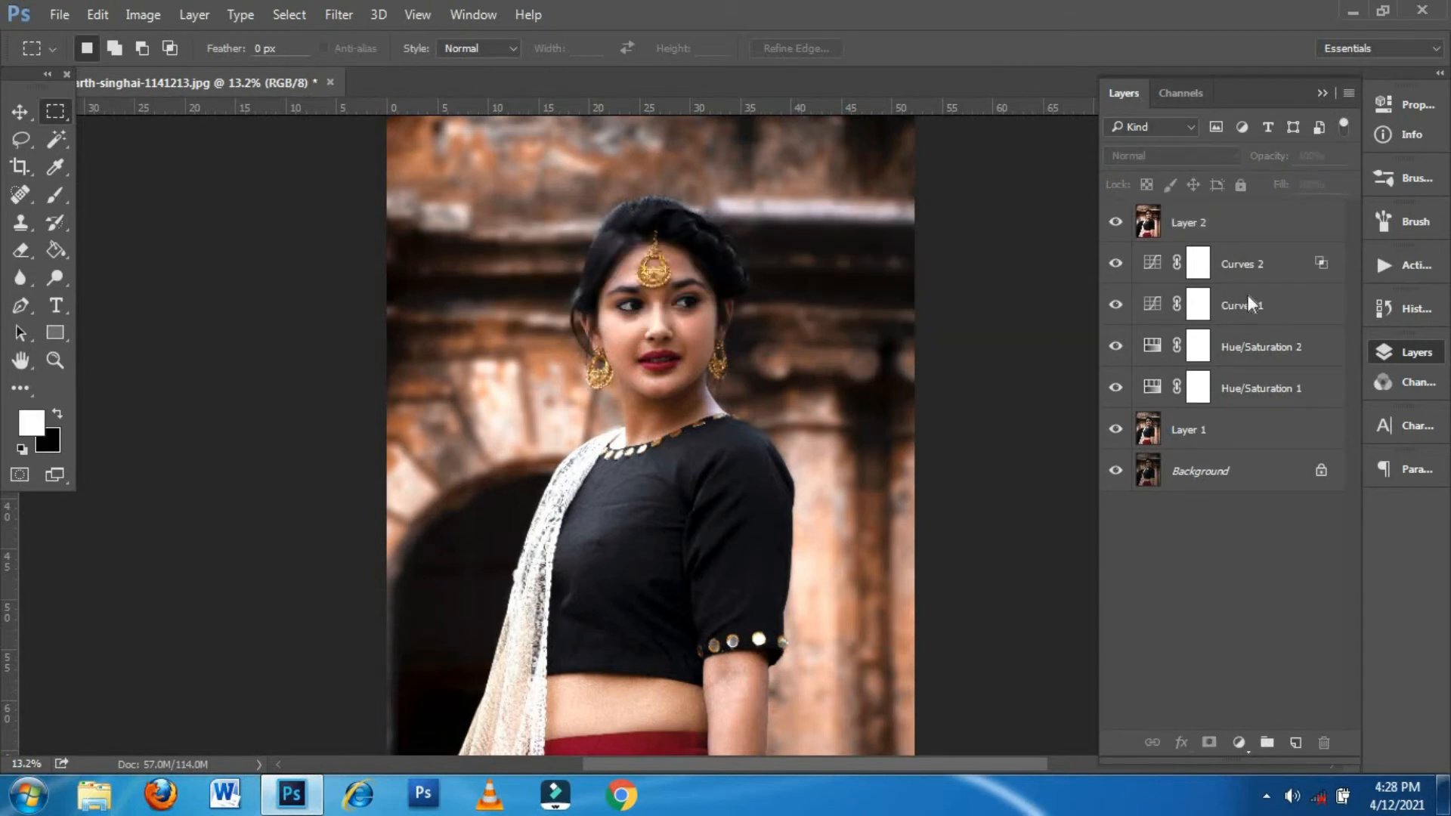
Step: Merge Curves 2, Curves 1, Hue/Saturation 2, Hue/Saturation 1 and Layer 1 into a single layer
click(1244, 256)
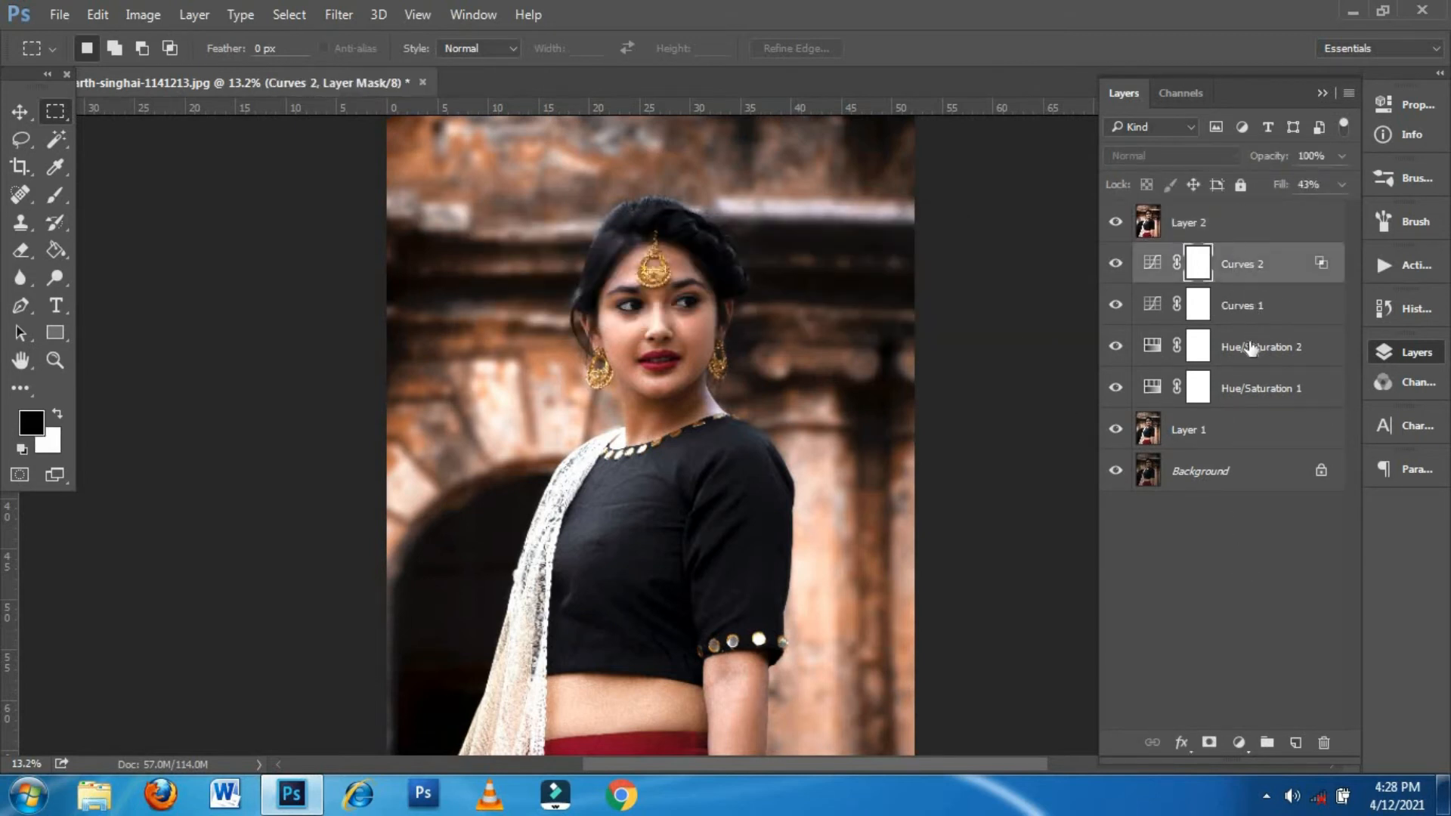
ctrl+click(1242, 321)
ctrl+click(1243, 349)
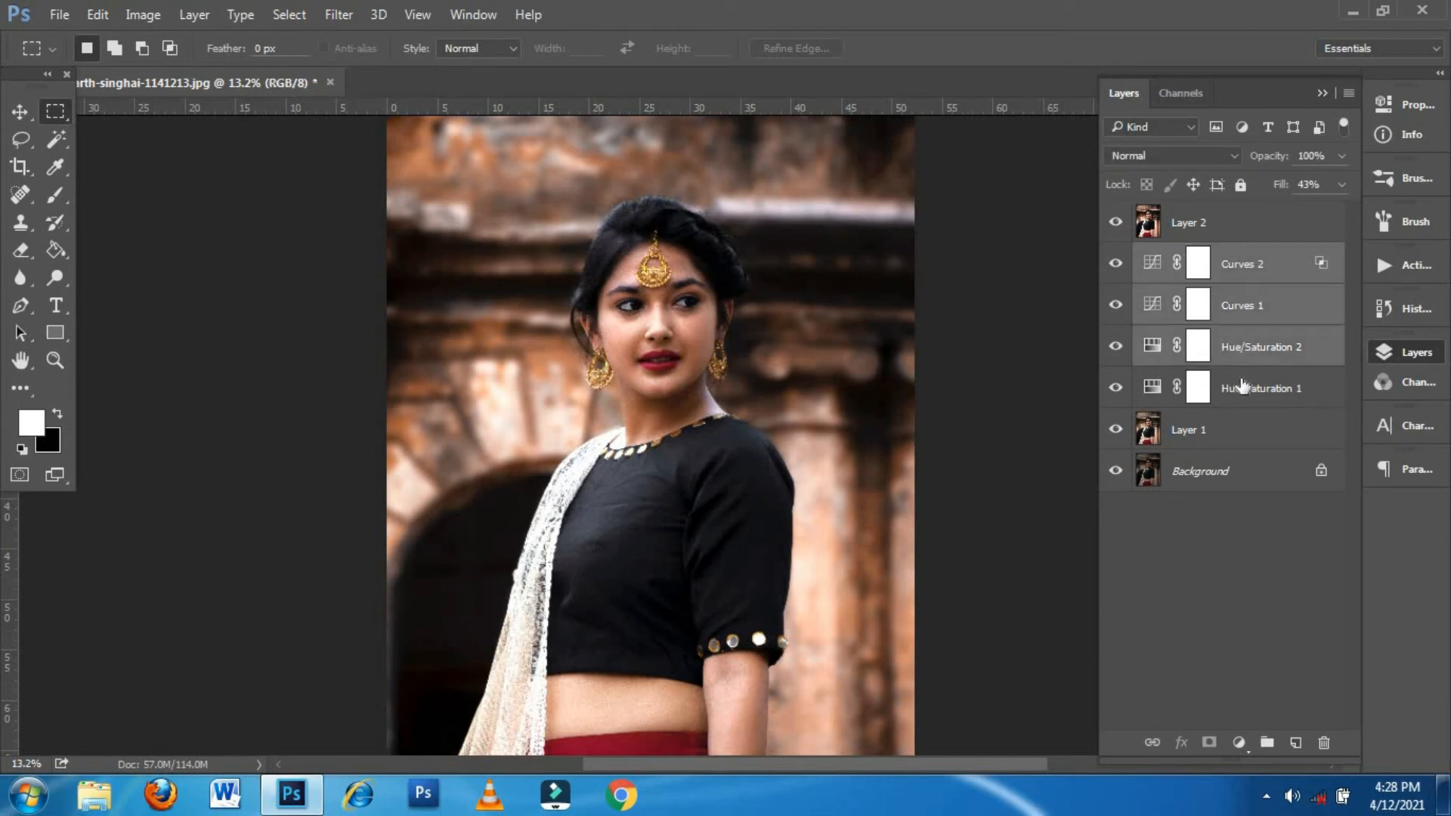
ctrl+click(1243, 389)
ctrl+click(1231, 427)
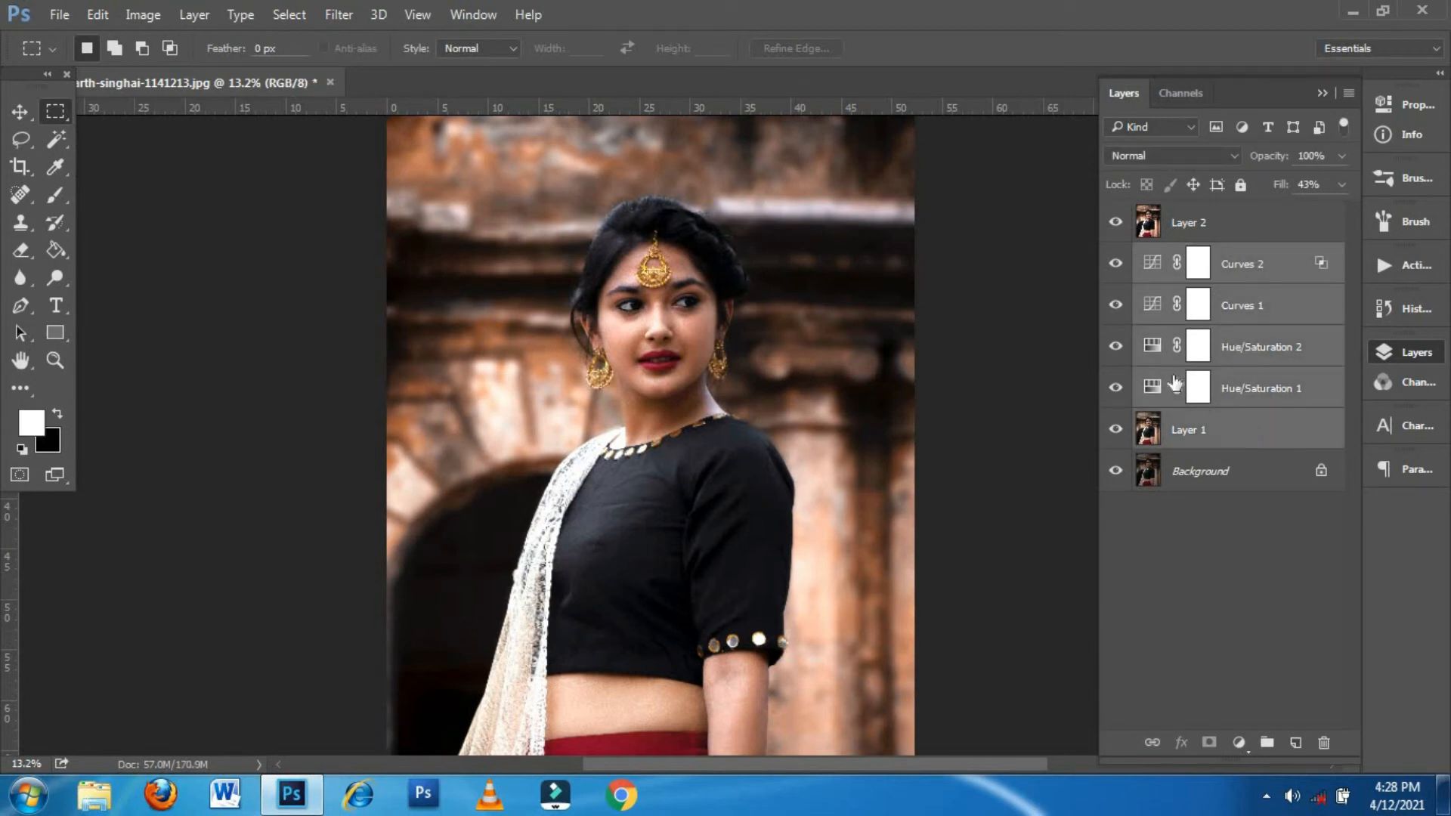
key(e)
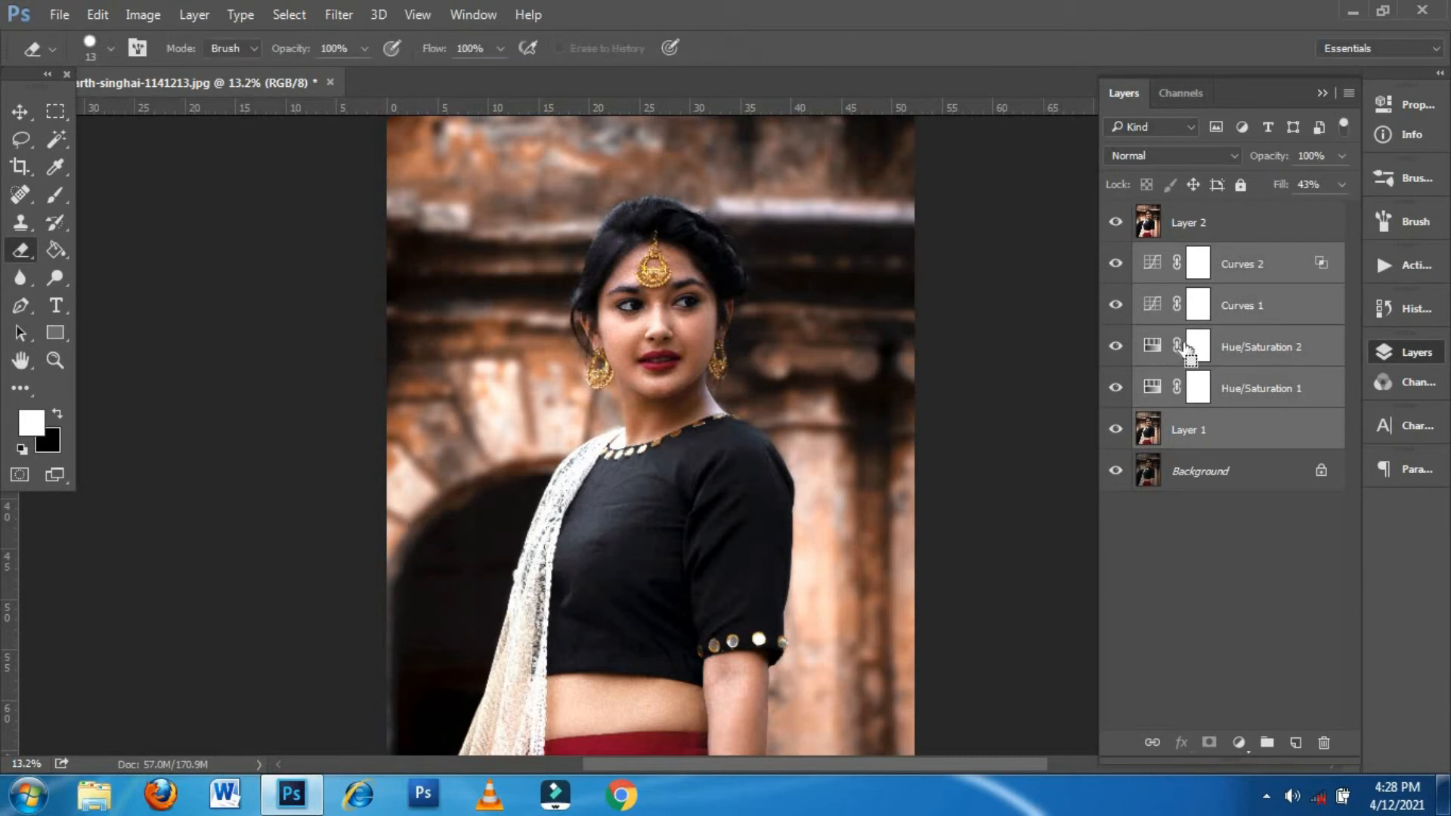
click(20, 112)
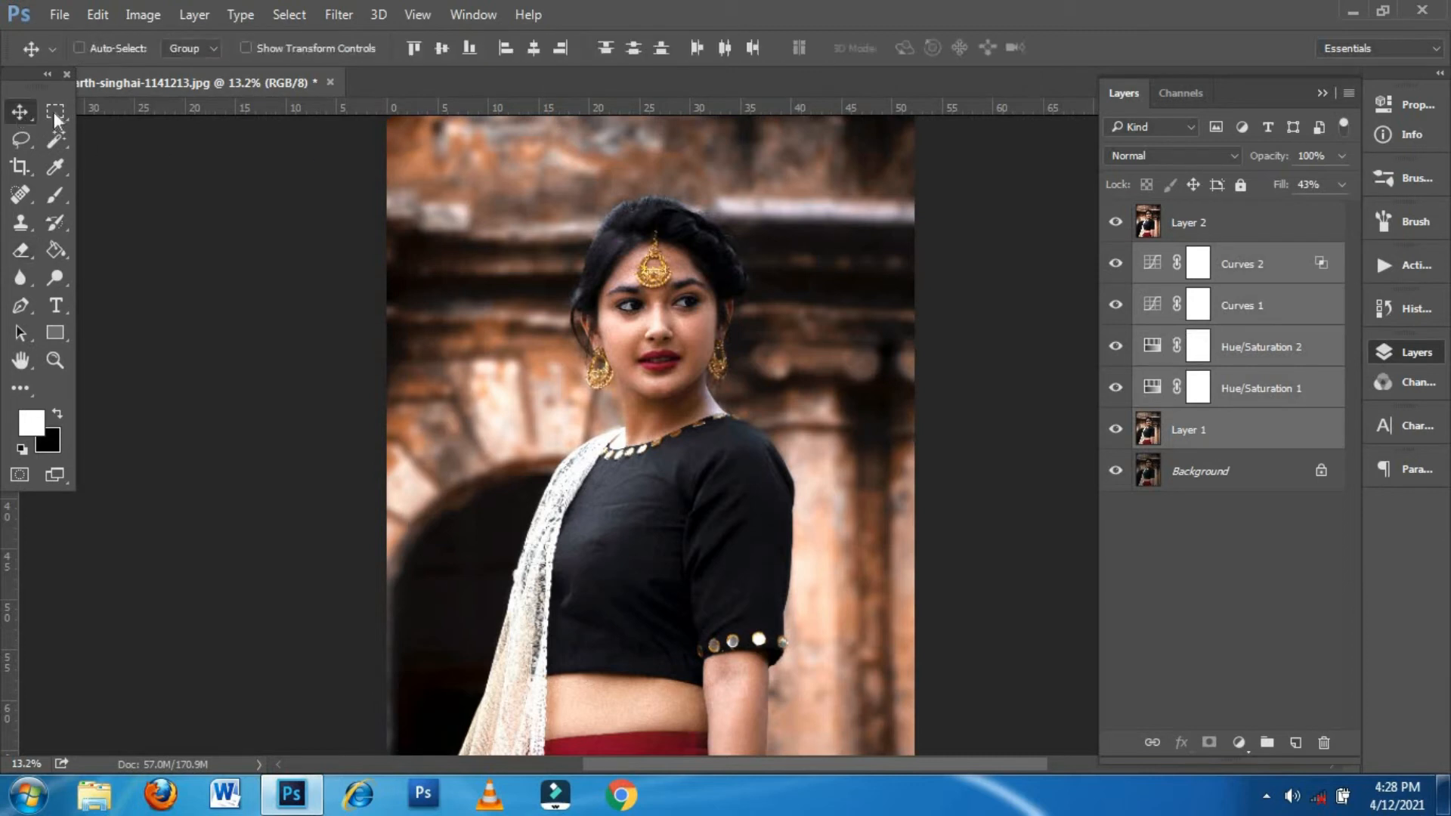
key(ctrl+e)
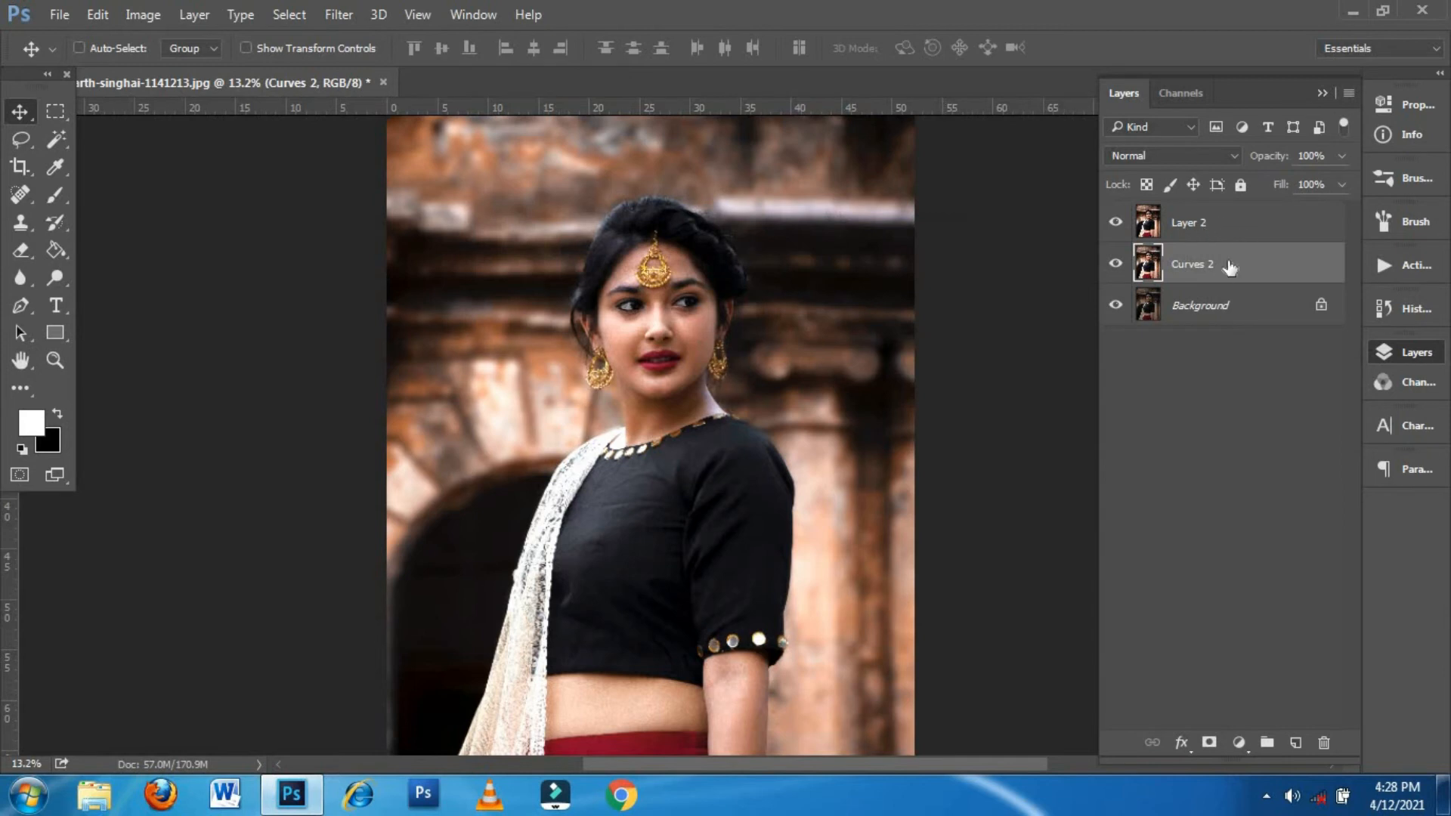
Step: Merge Layer 2 with the Curves 2 layer, and toggle the result's visibility to compare it with the original photo
shift+click(1237, 228)
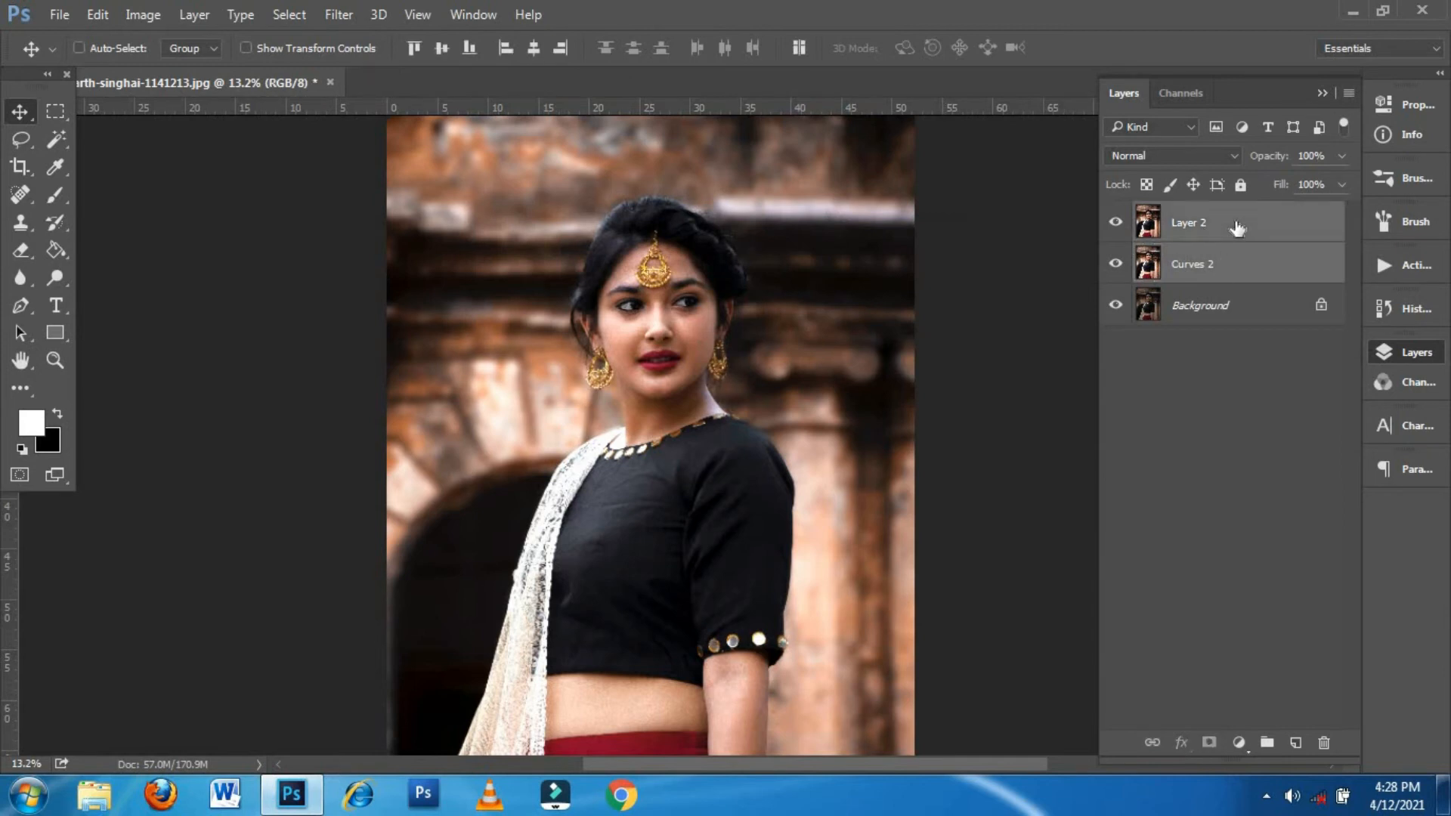
key(ctrl+e)
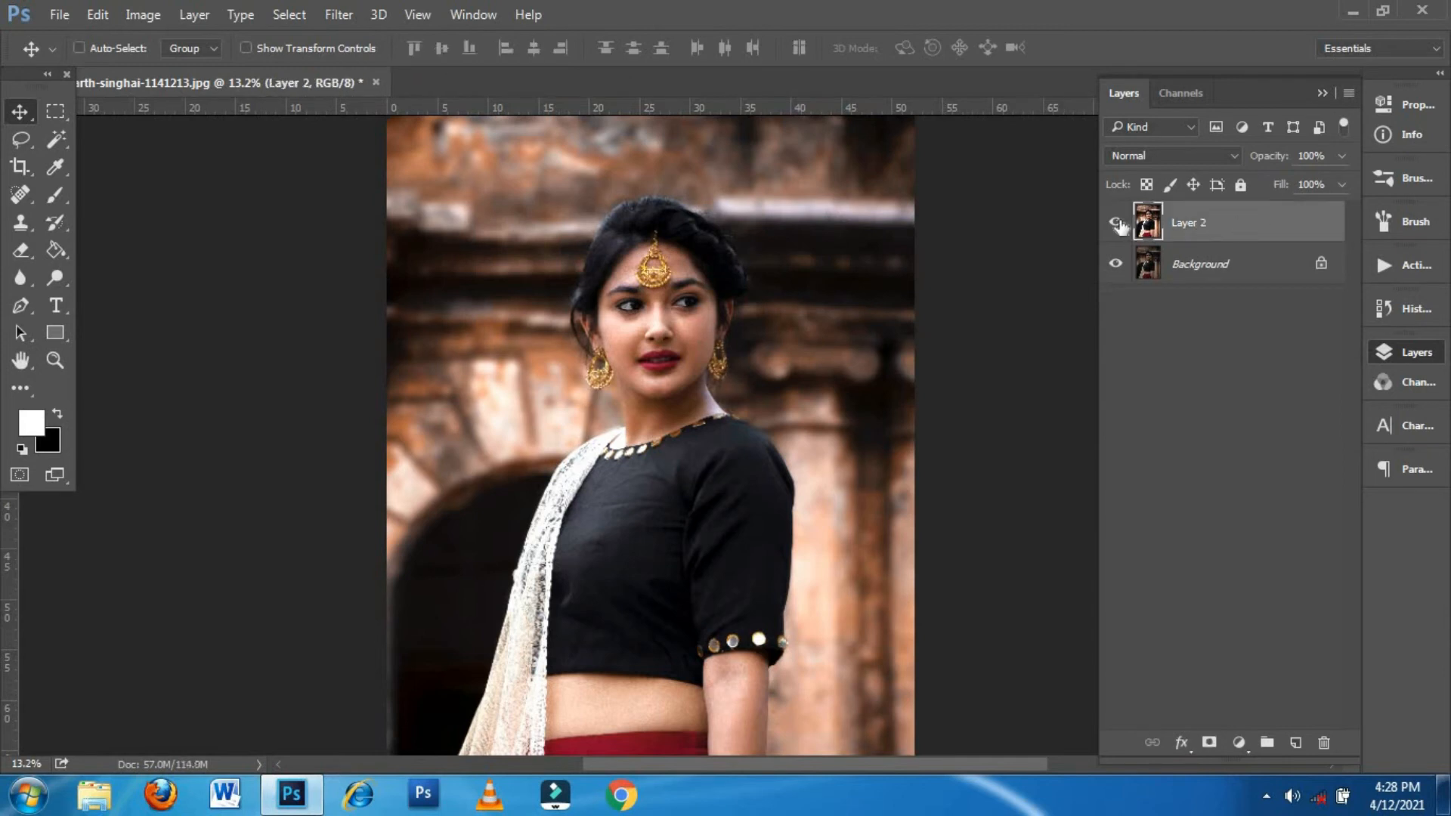
click(1117, 223)
click(1117, 223)
click(1116, 223)
Step: Apply Color Balance to the highlights of Layer 2, with Cyan–Red at +14 and Yellow–Blue shifted slightly toward yellow
key(ctrl)
key(ctrl+b)
click(1242, 444)
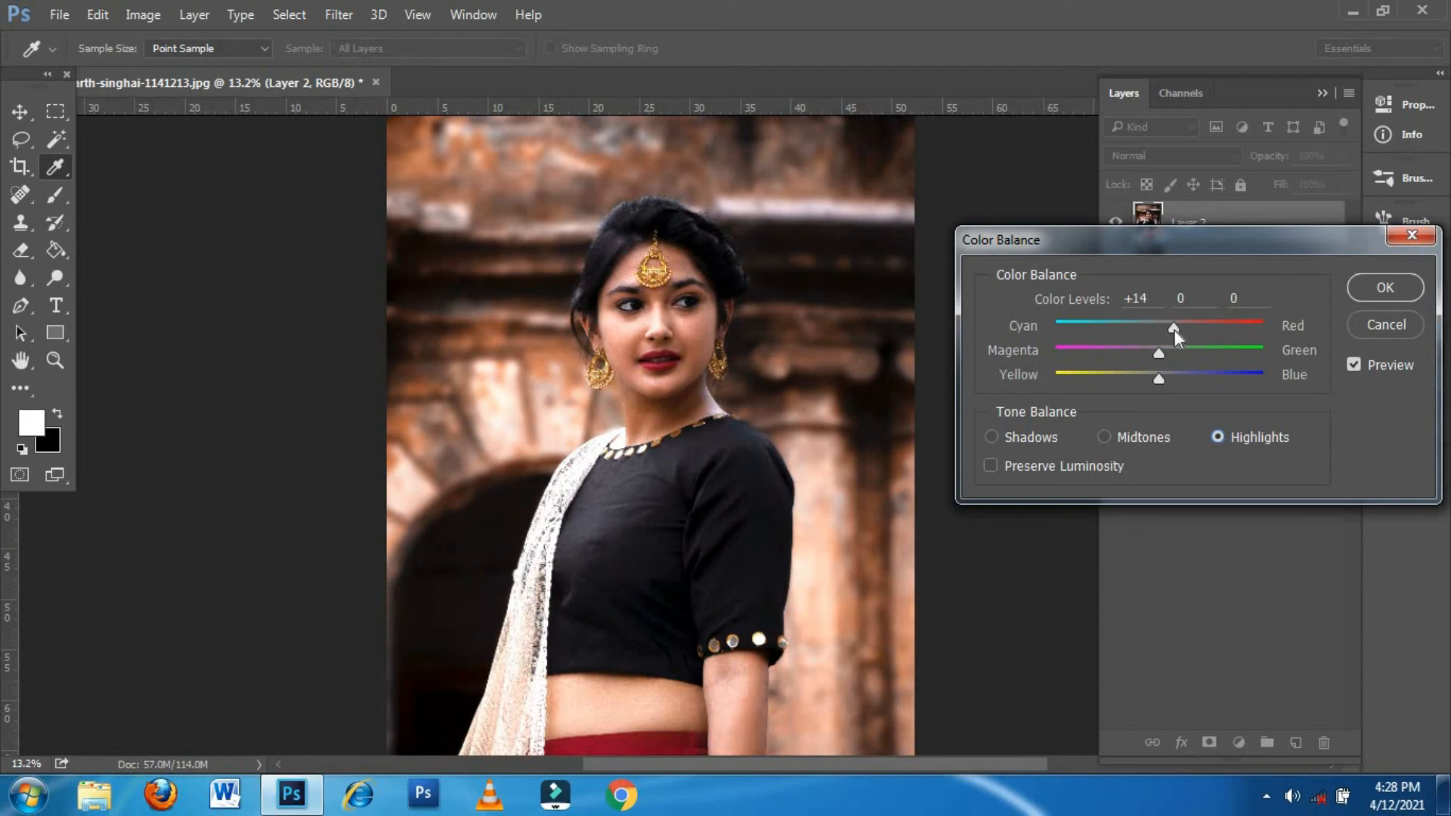
click(1173, 329)
click(1173, 374)
drag(1167, 372, 1149, 371)
click(1385, 287)
key(v)
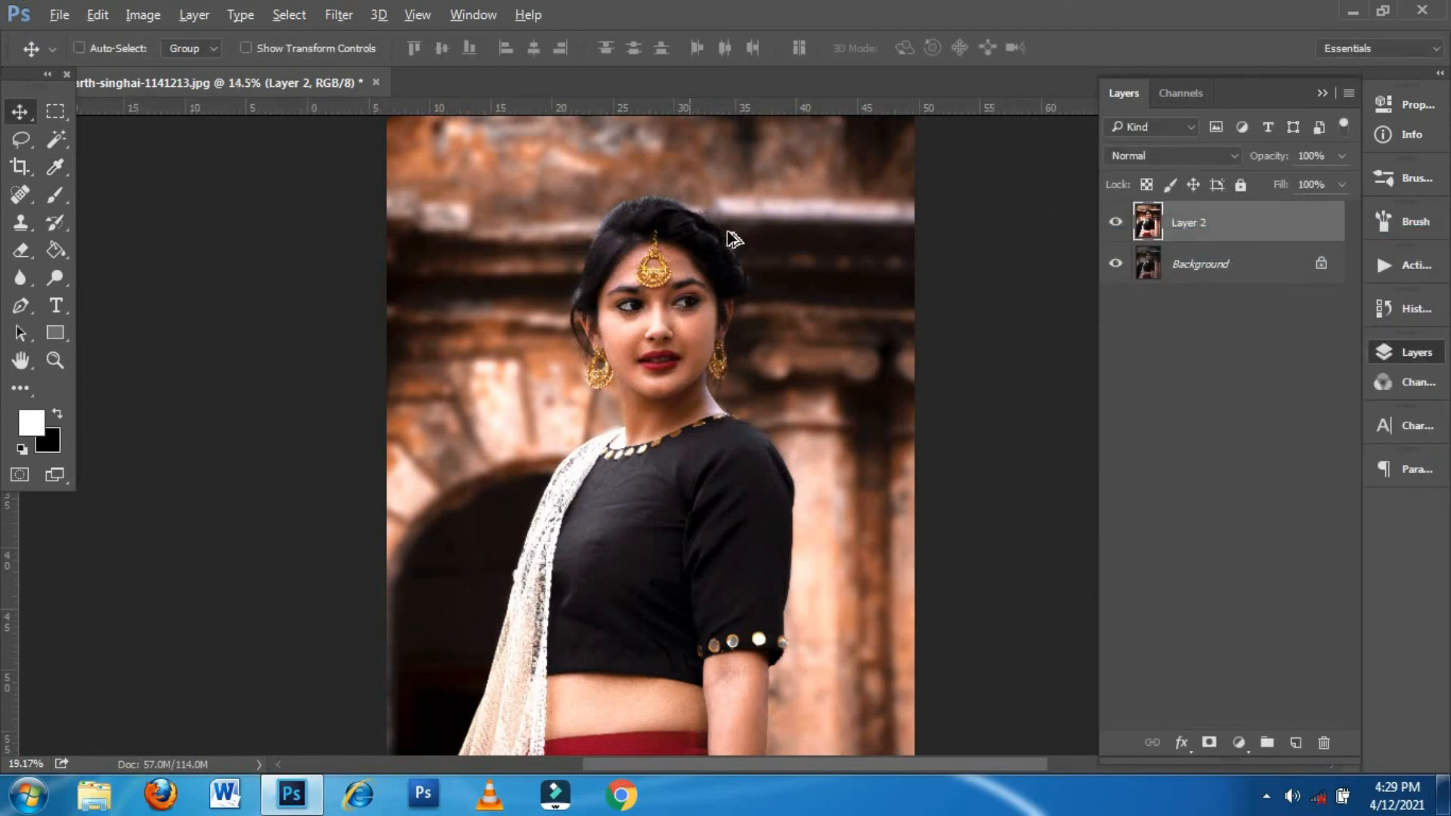
Step: Remove the small blemish on the woman's lower cheek beside the earring with the Spot Healing Brush
scroll(764, 268, up, 5)
scroll(624, 309, up, 11)
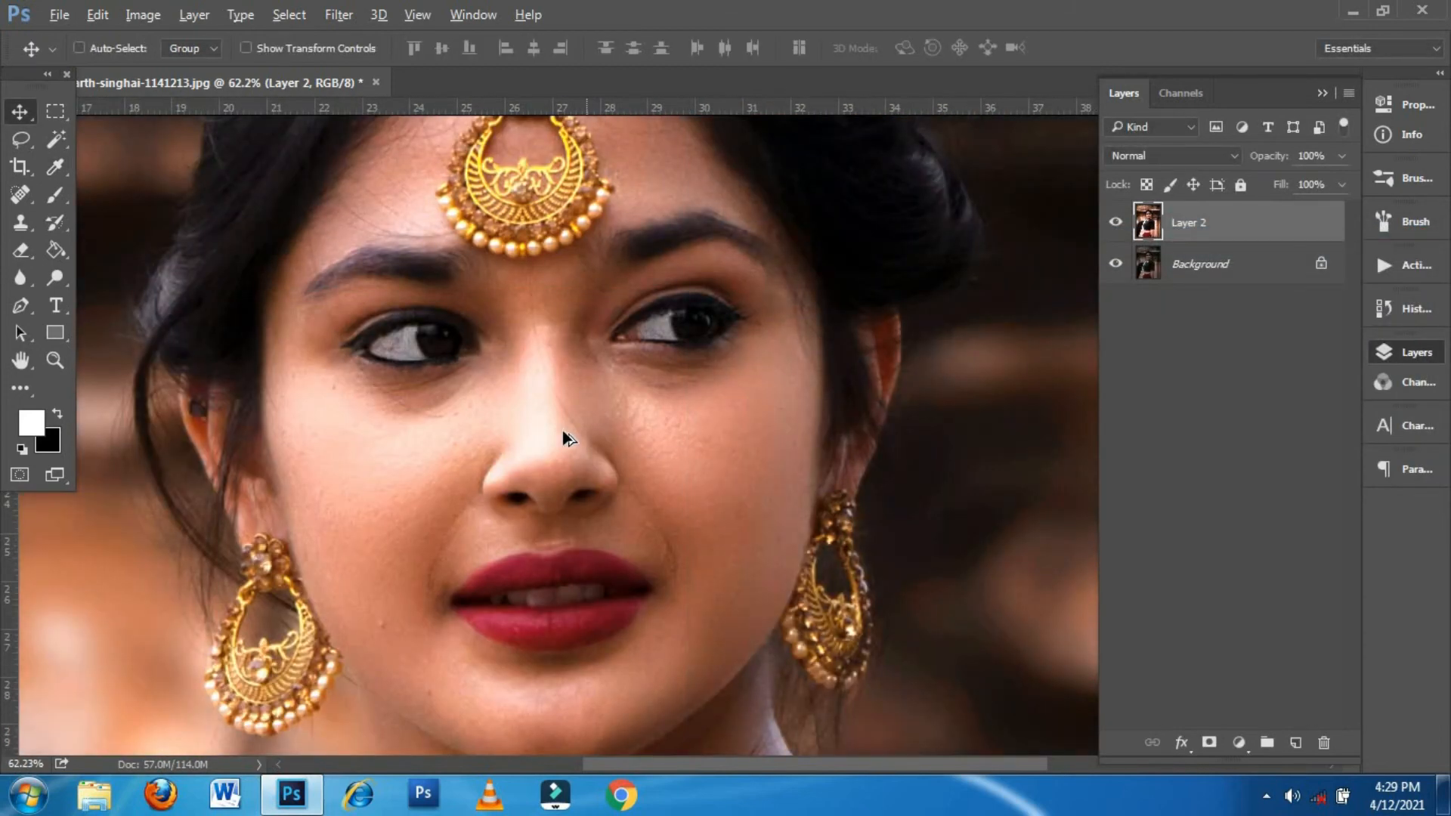
scroll(562, 429, up, 3)
drag(615, 395, 661, 333)
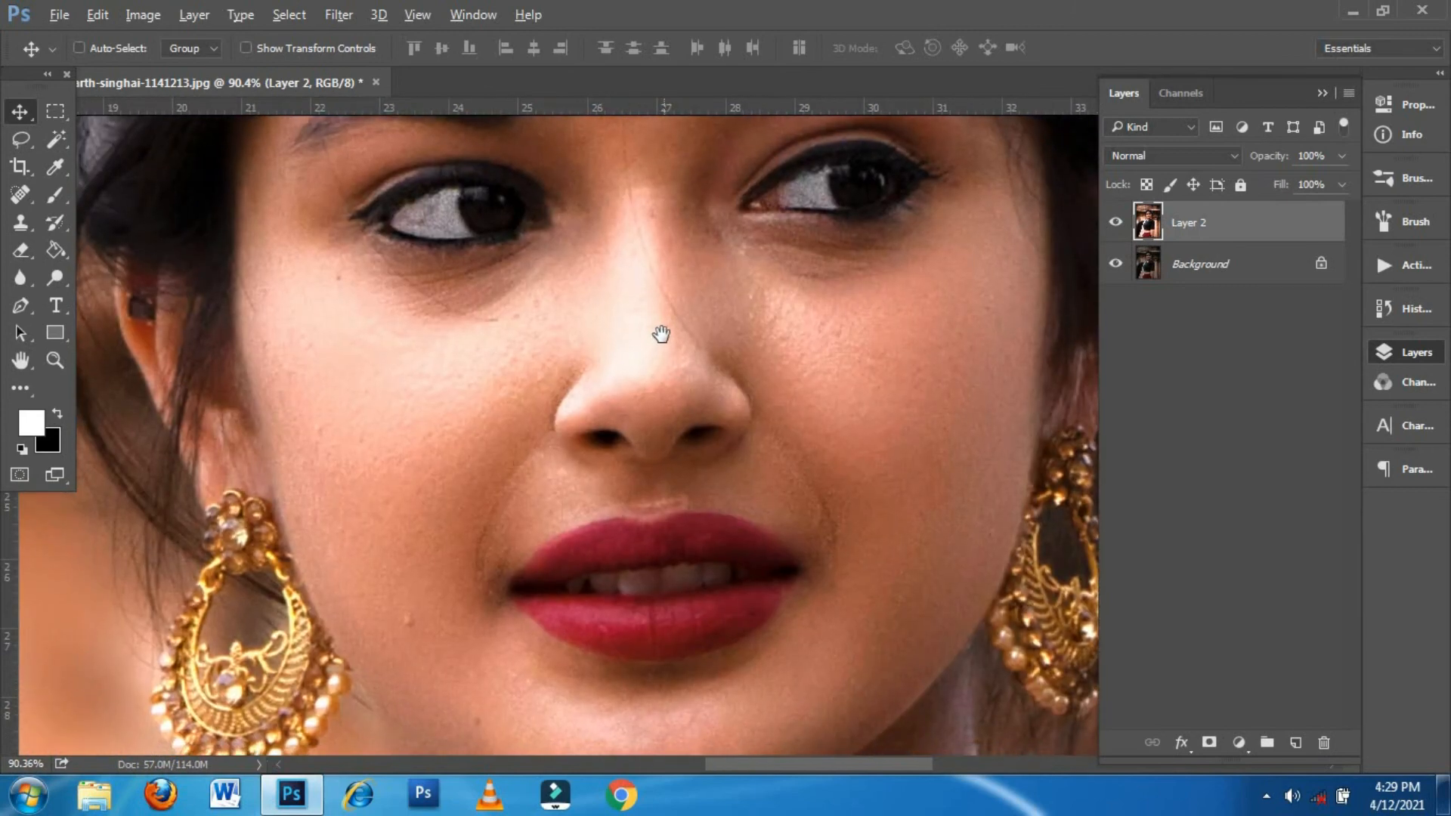
click(21, 199)
drag(416, 616, 408, 614)
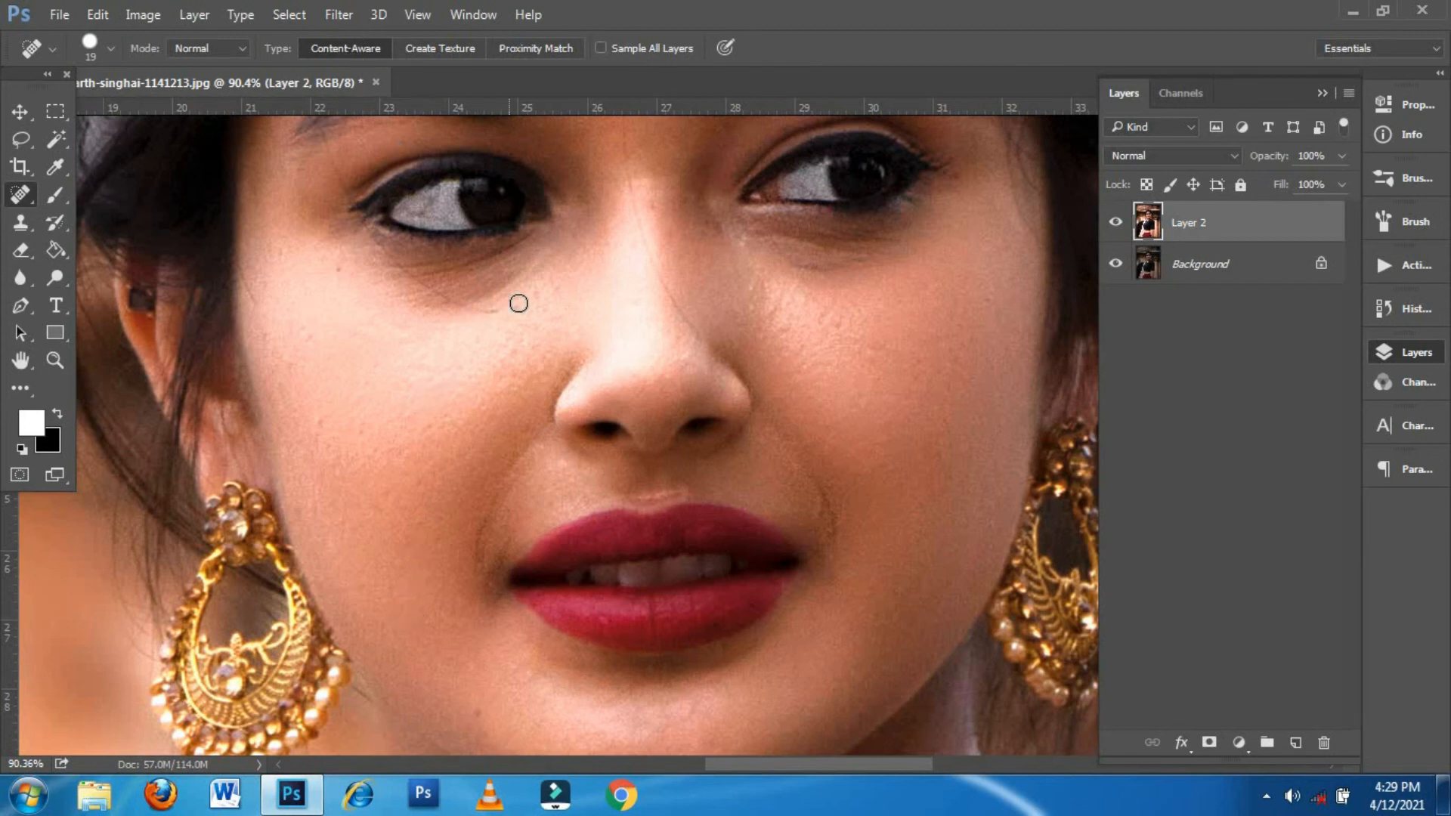
Step: Set the healing brush size to 43 px and heal the spots and fine lines on the cheek beneath the eye
click(540, 291)
right_click(546, 291)
click(623, 333)
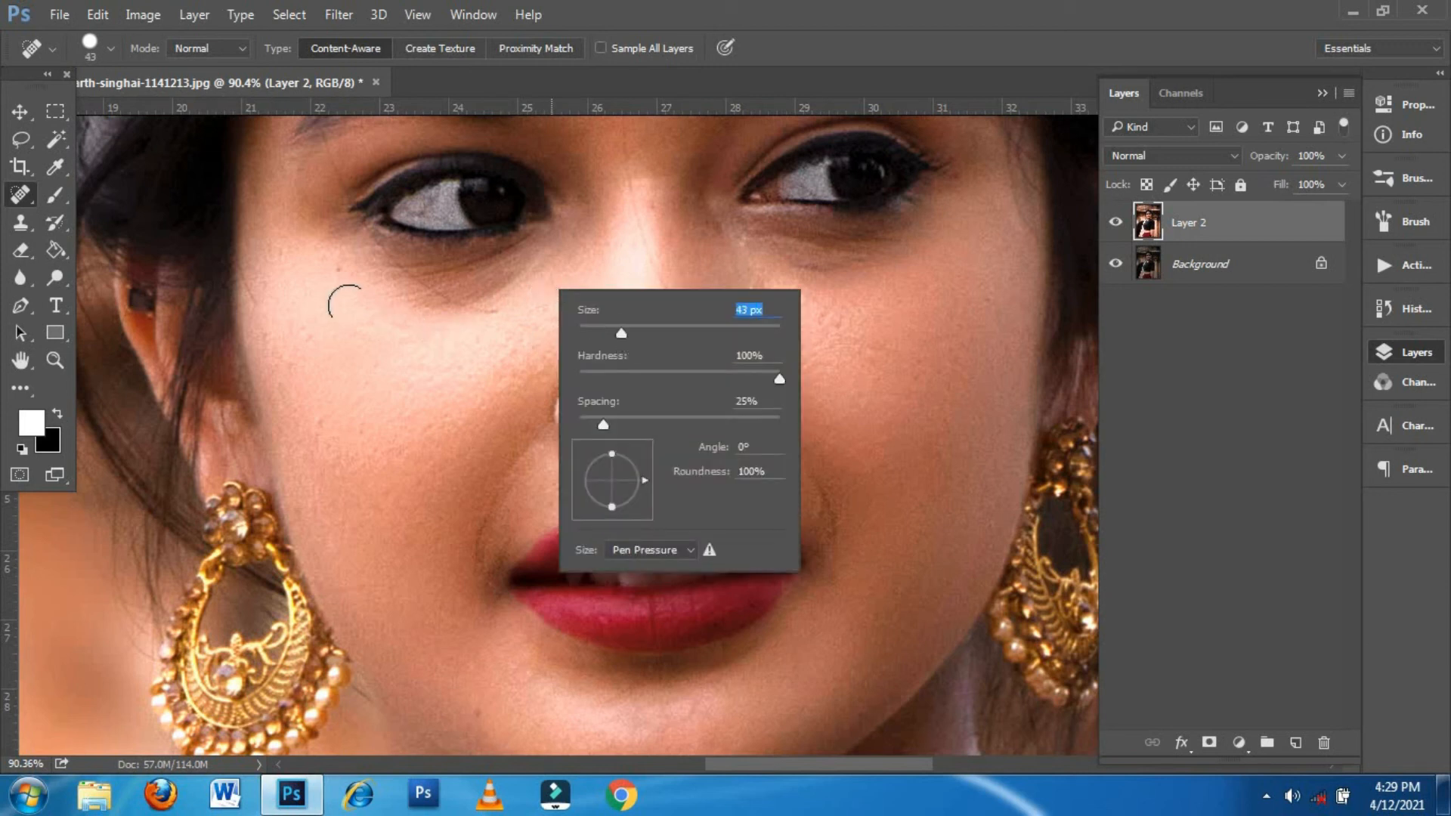
click(333, 268)
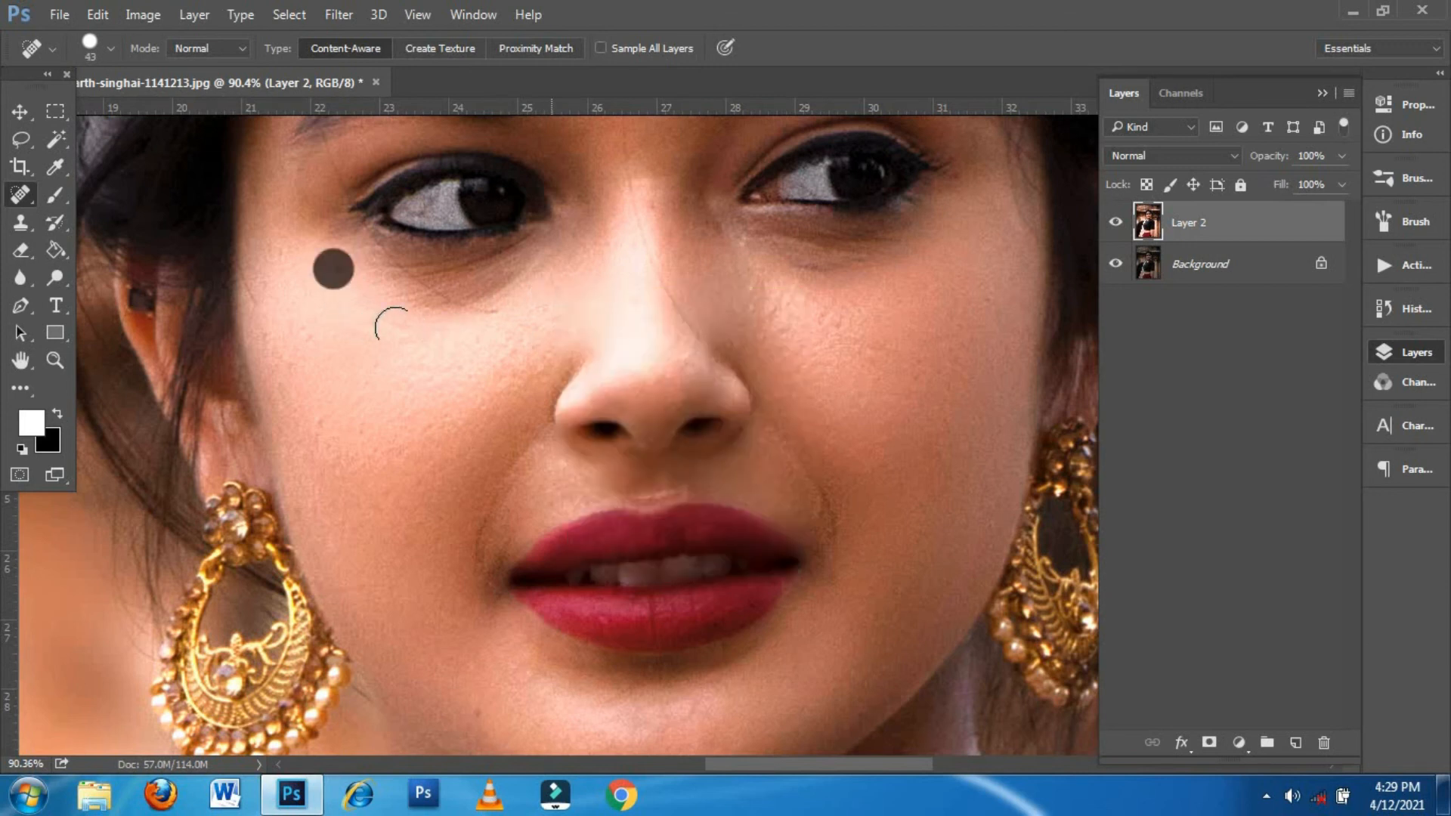
click(456, 324)
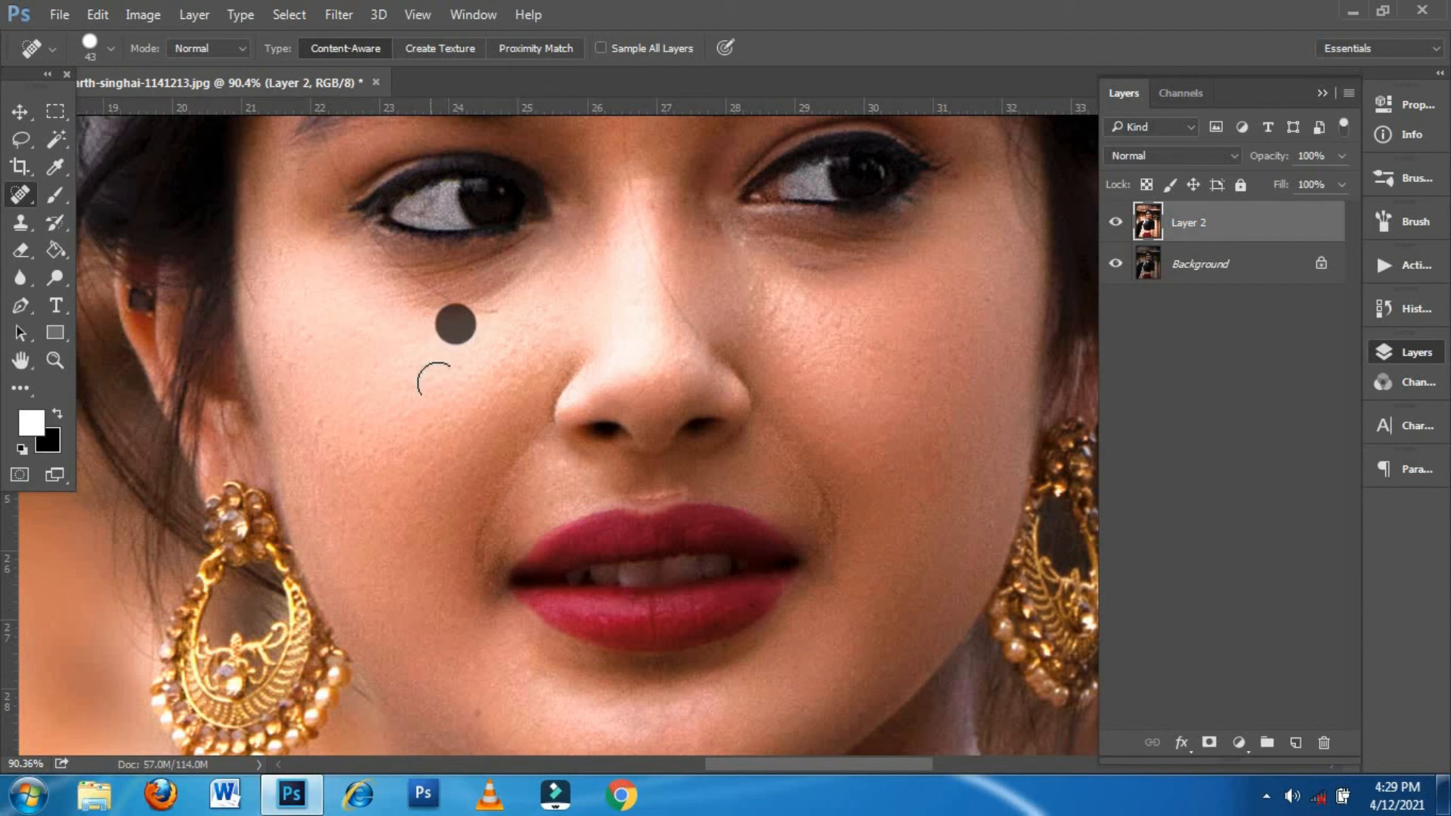
drag(508, 337, 537, 309)
click(491, 345)
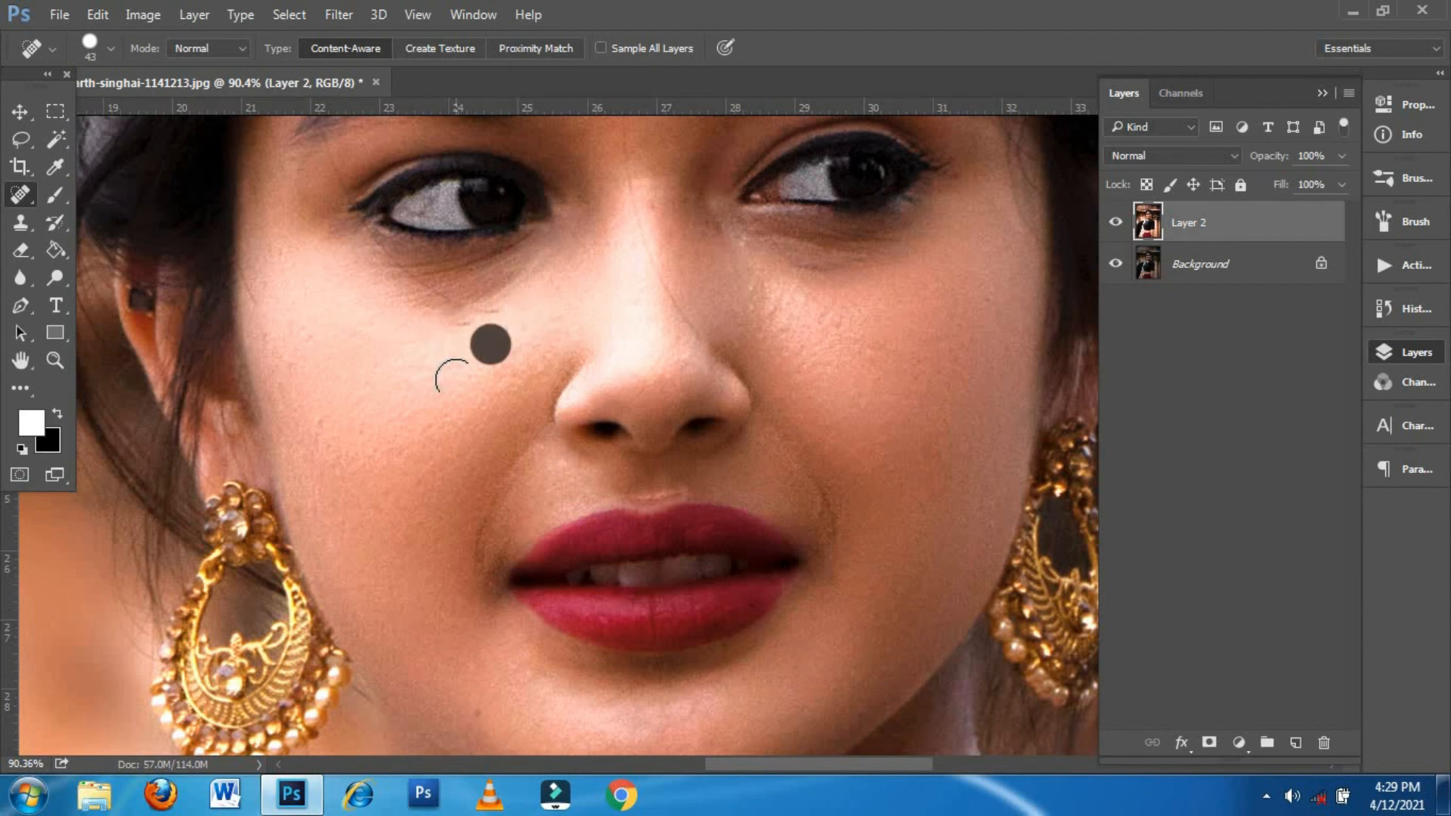
click(451, 365)
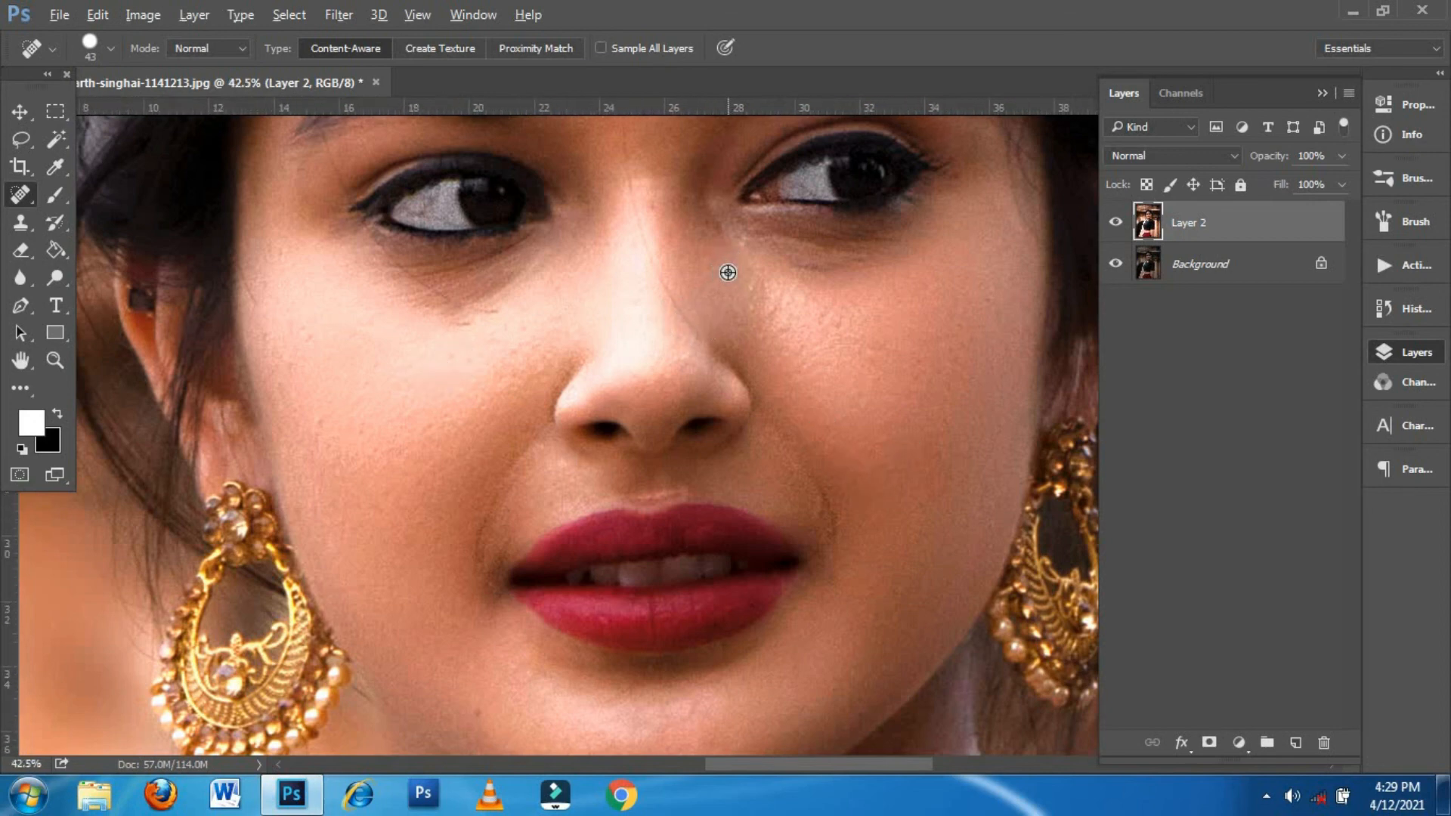
Step: Compare the whole retouched portrait with the original by hiding and showing Layer 2 twice
scroll(728, 271, down, 3)
scroll(728, 272, down, 4)
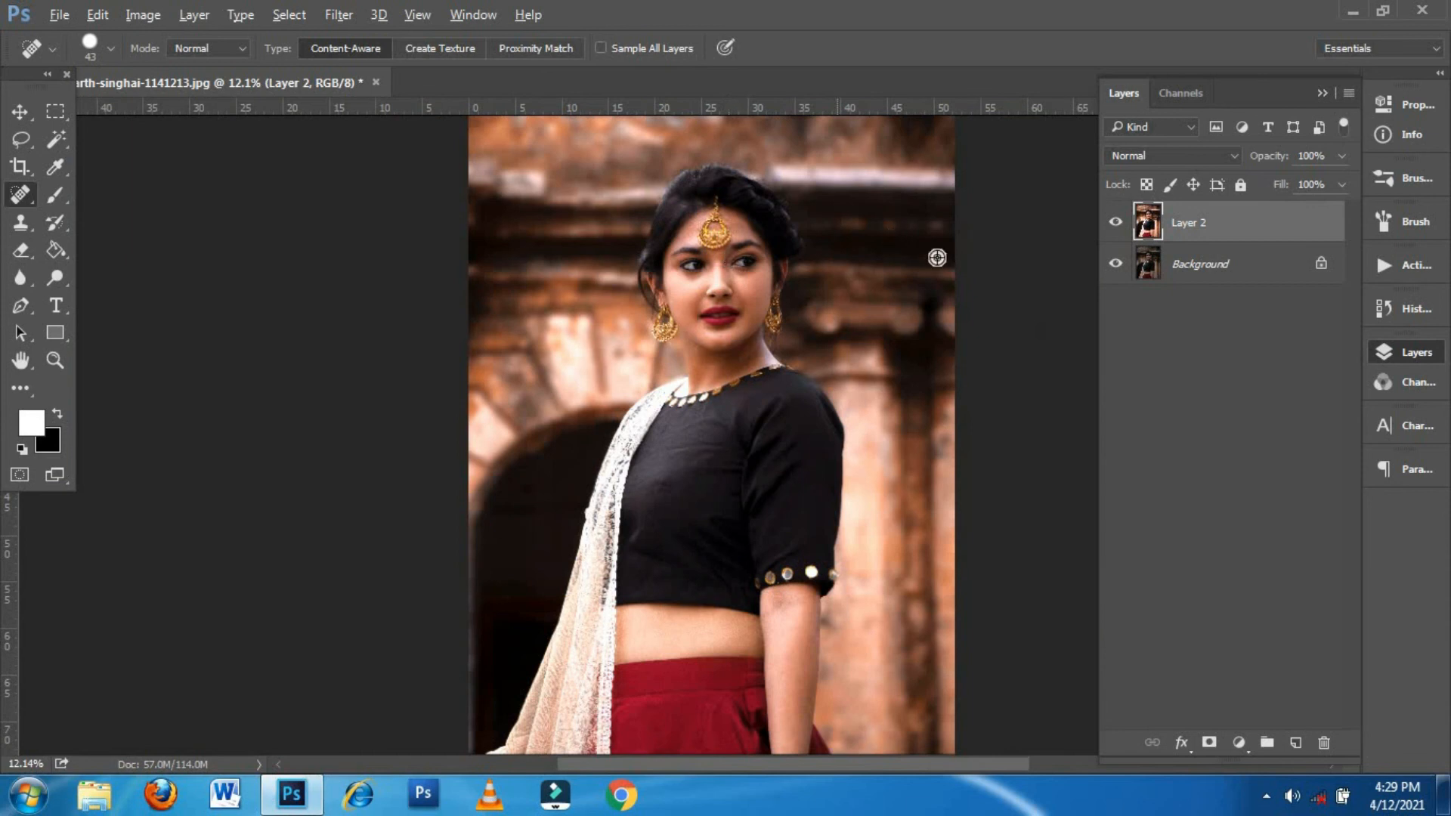
click(1116, 224)
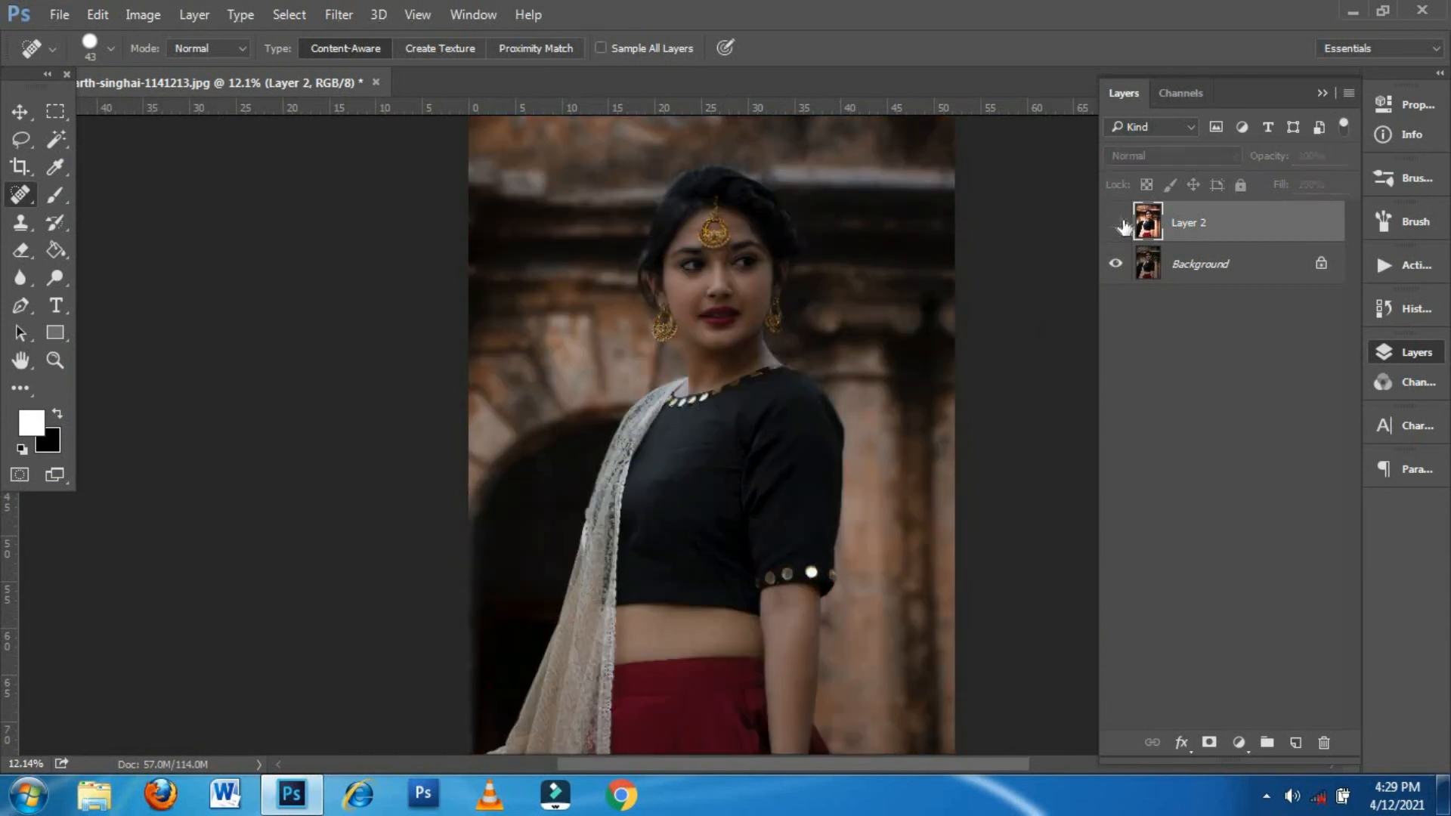
click(1116, 223)
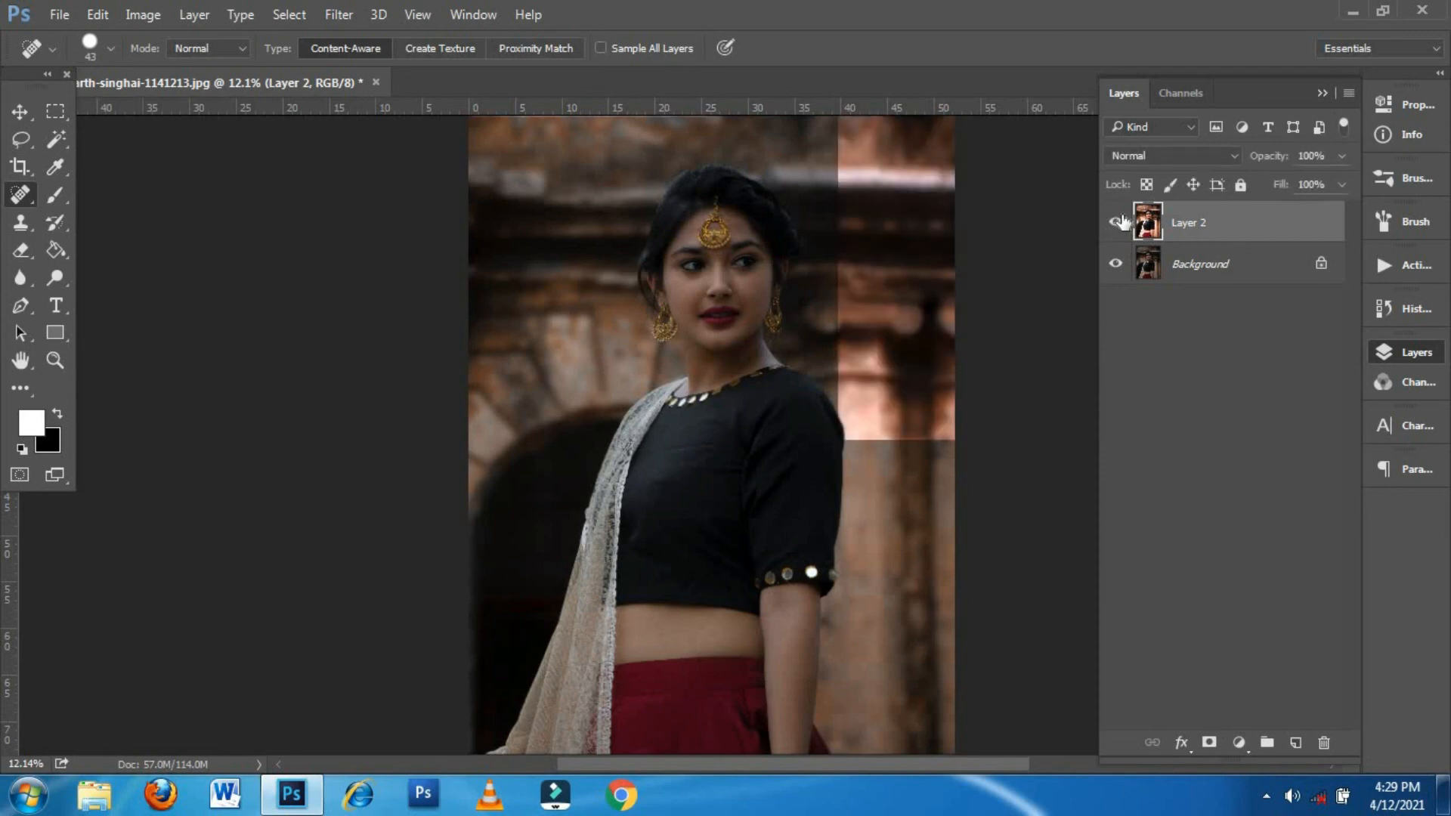
click(1116, 223)
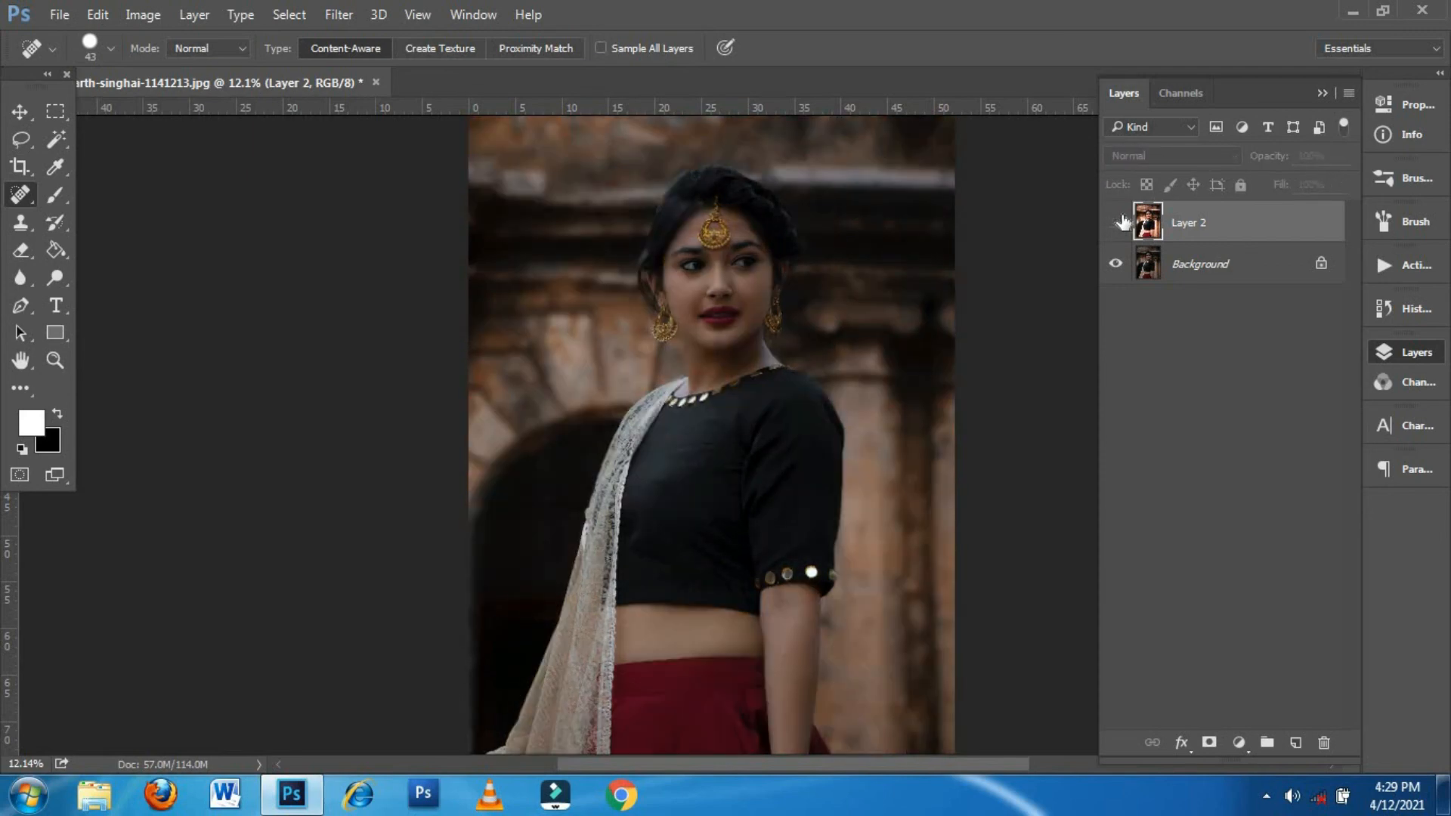
click(1116, 222)
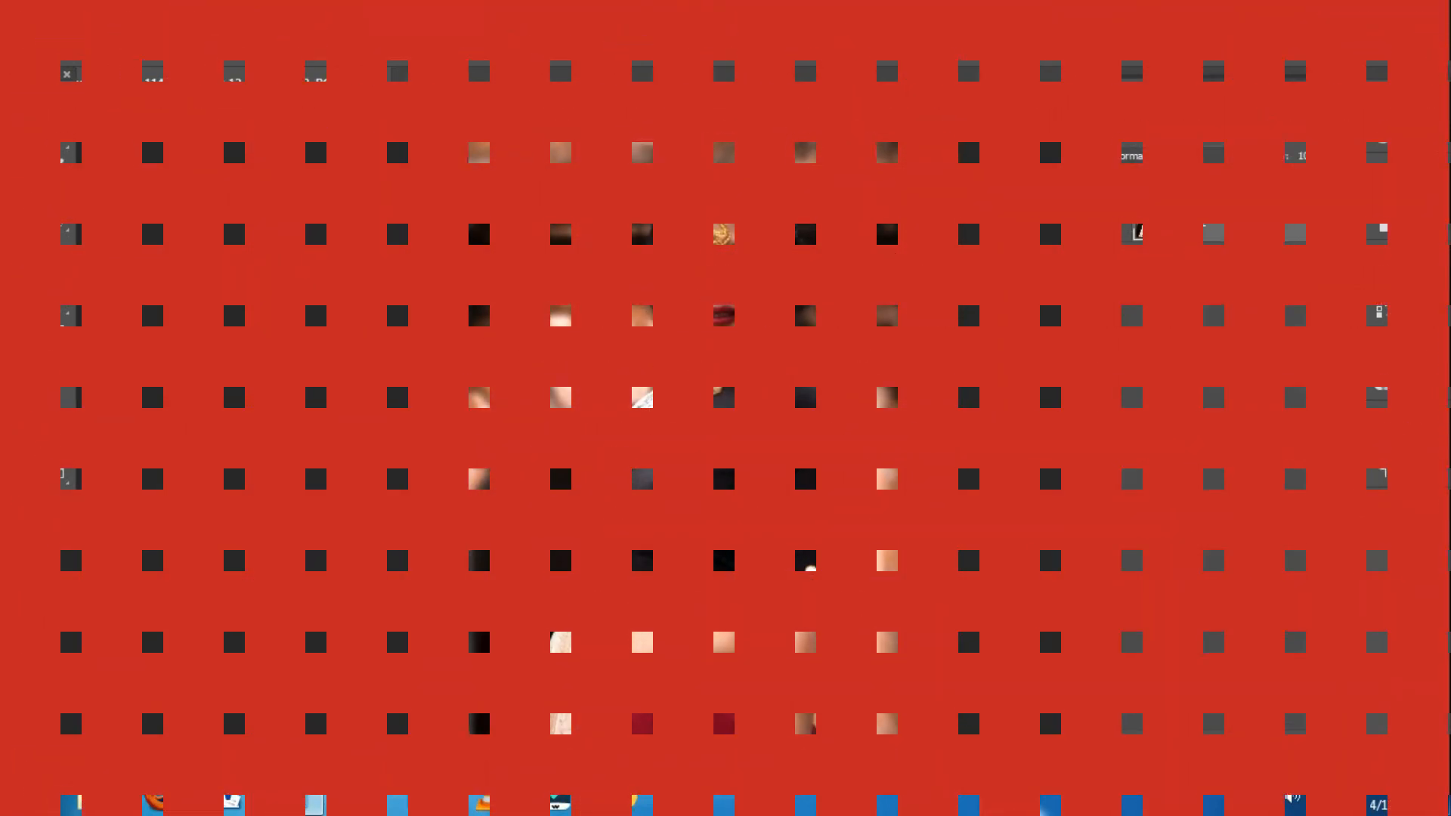